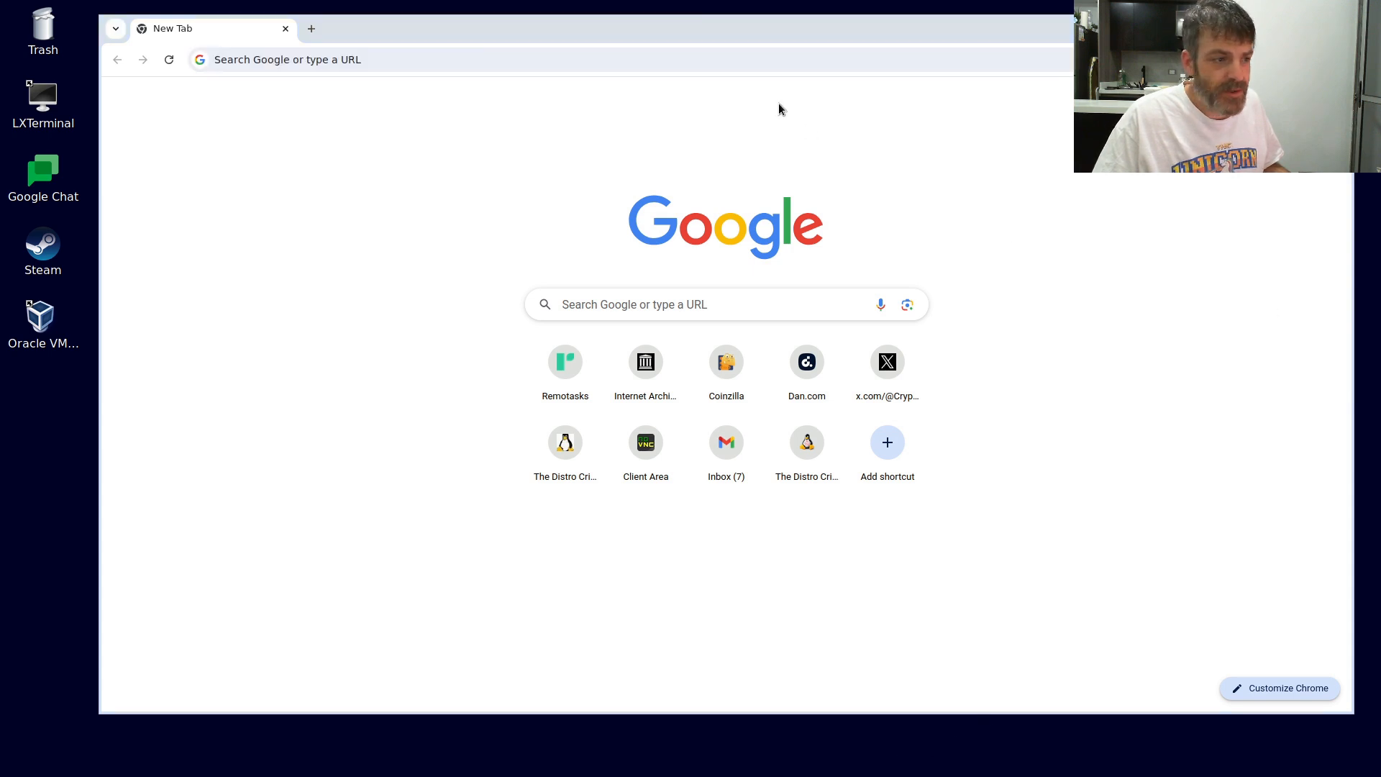
Step: Search the web for "debian netinst"
click(540, 62)
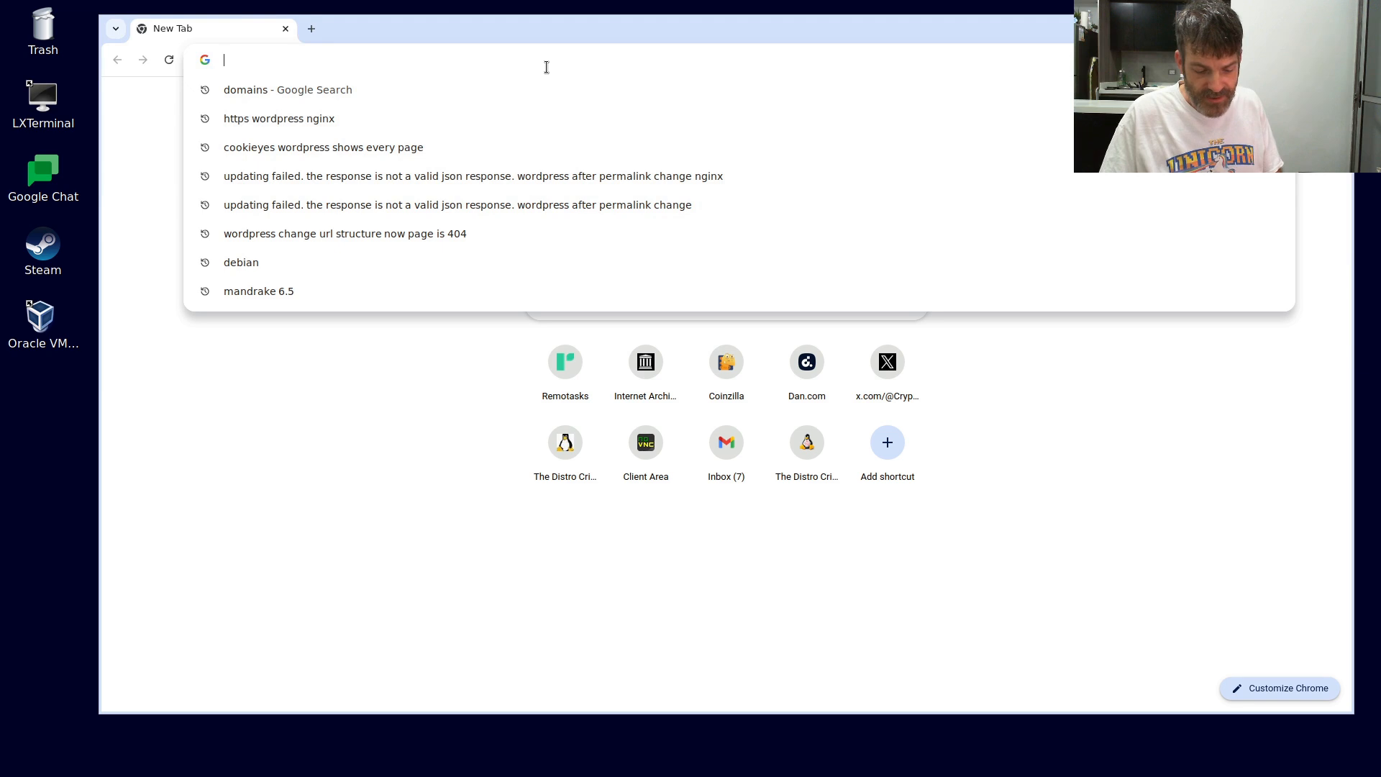
text(debian)
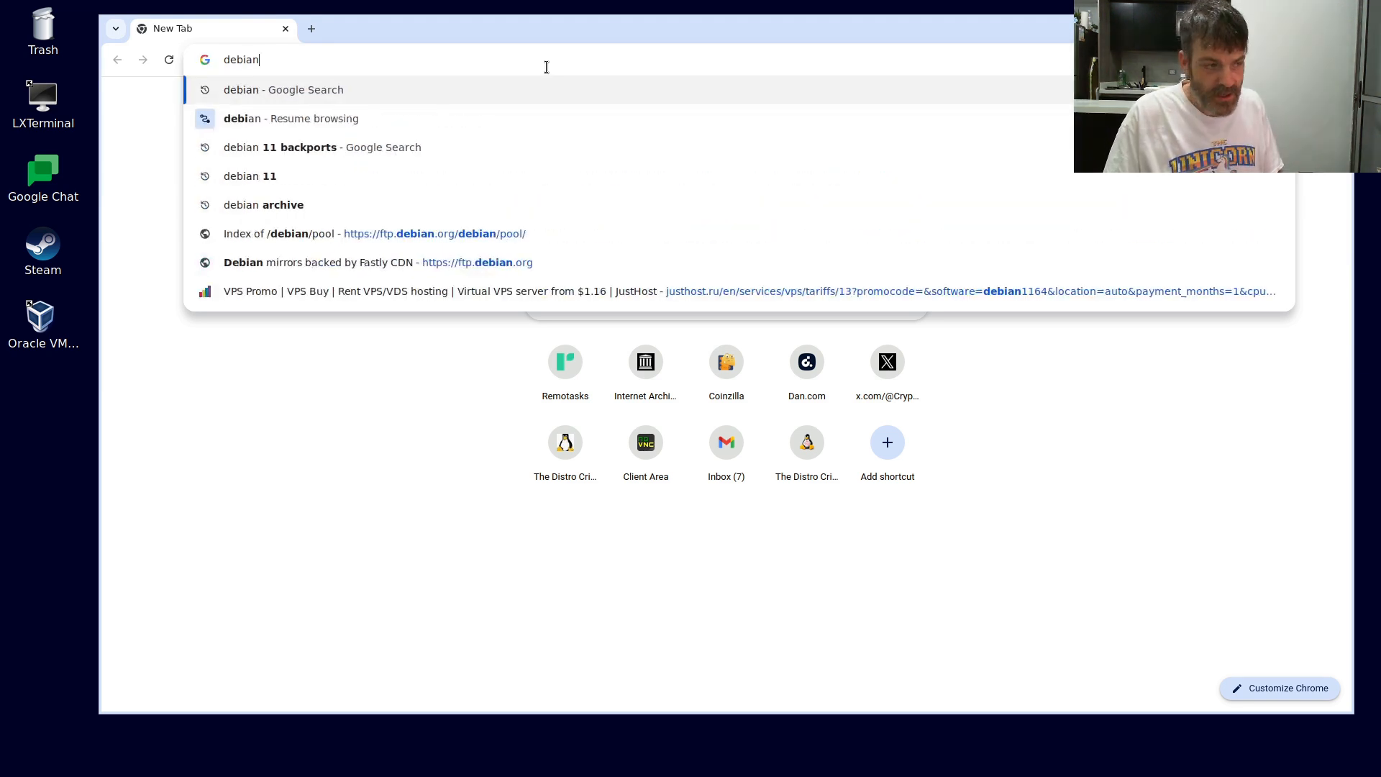
text( net)
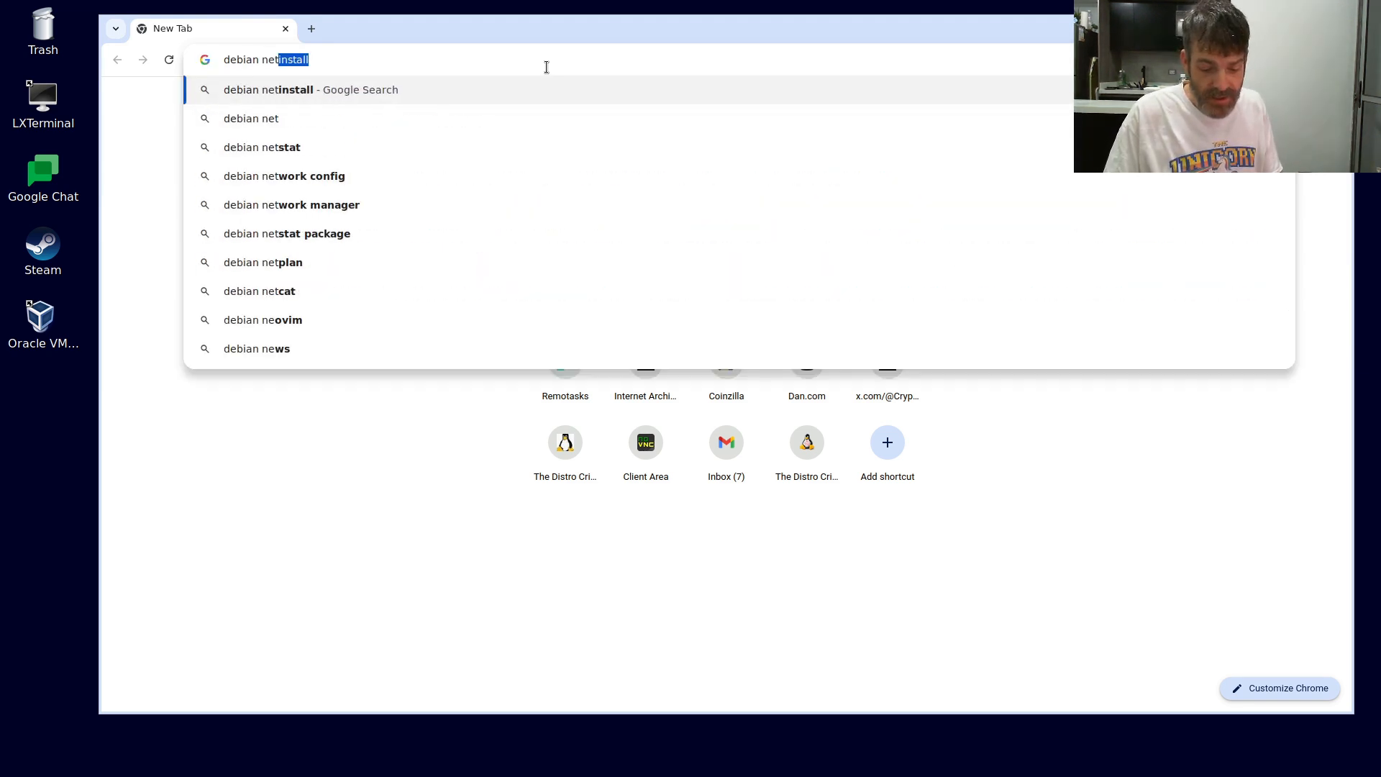
text(inst)
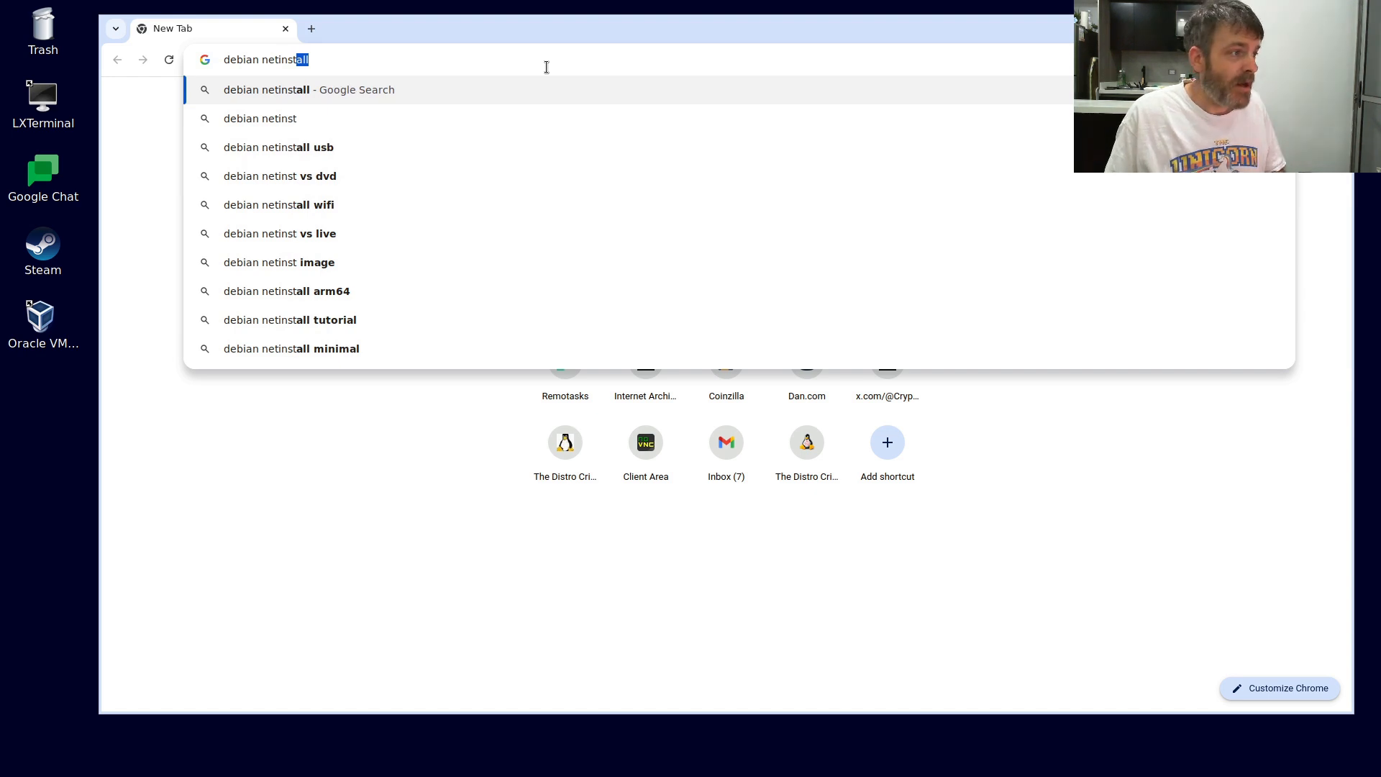
key(Down)
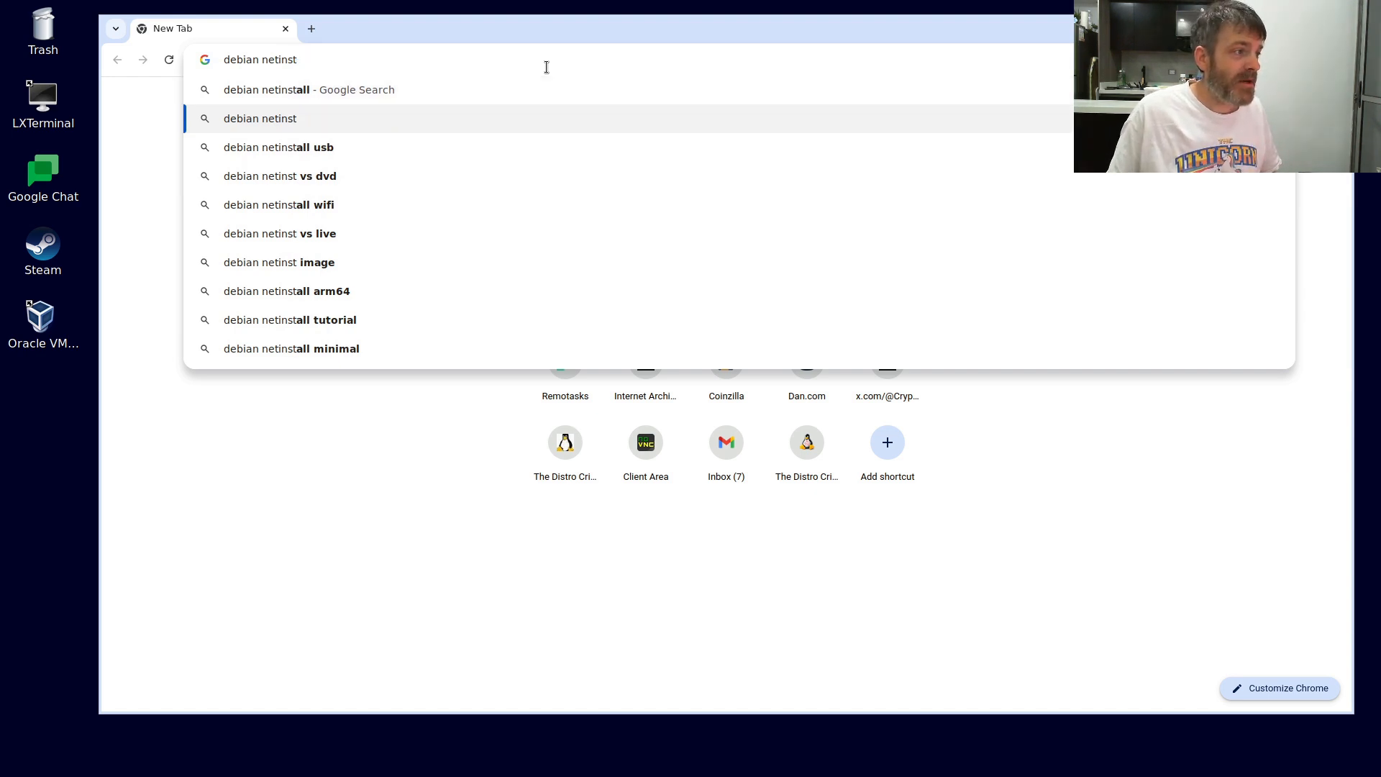
key(Return)
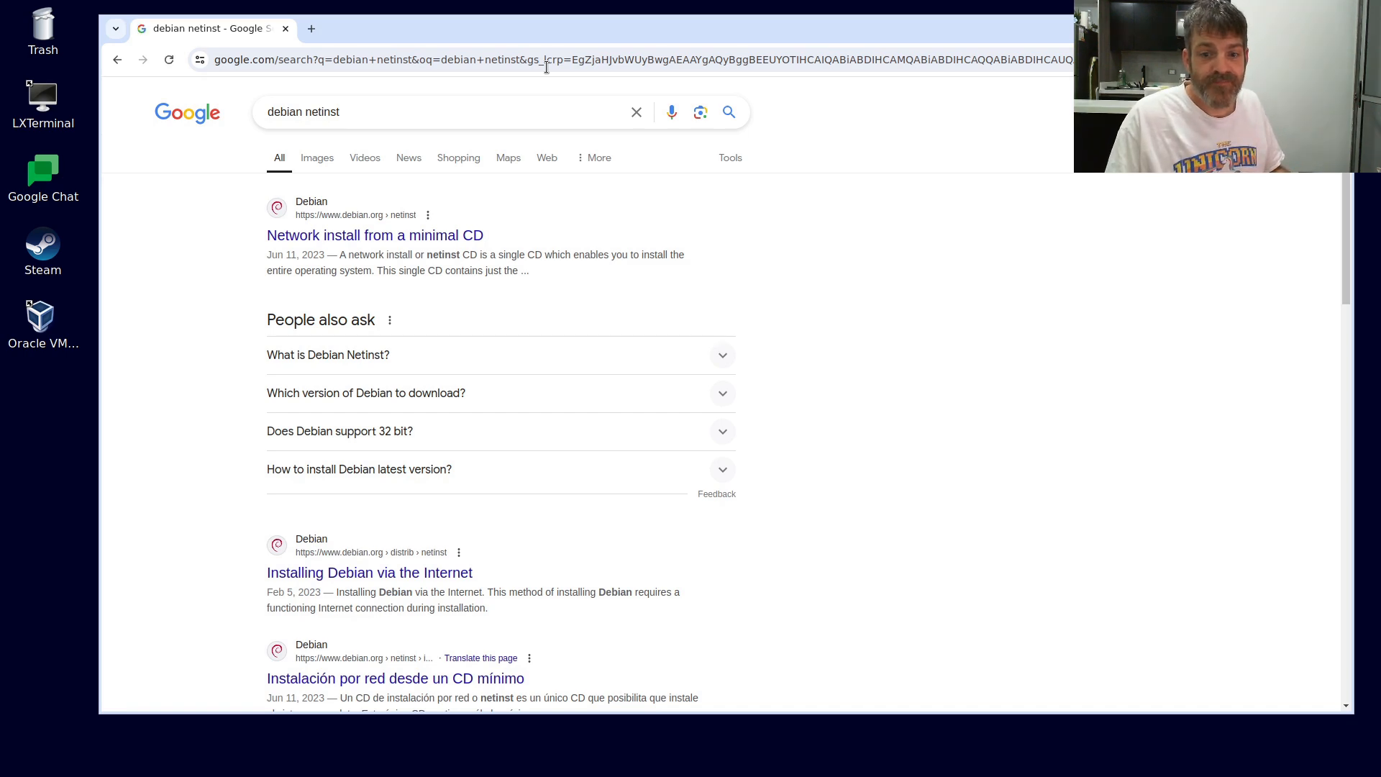
Step: Download the amd64 netinst CD image from Debian's network install page and open the full download history
click(421, 238)
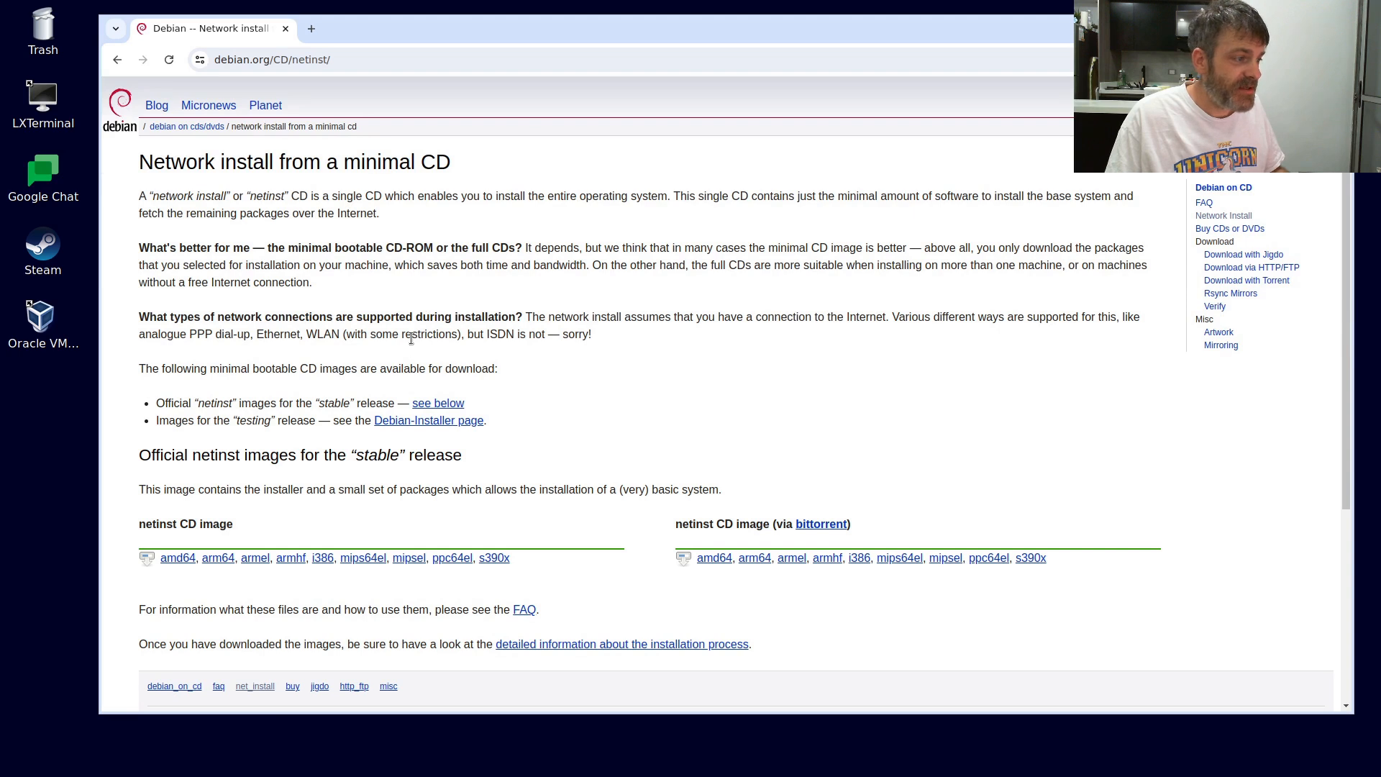
click(180, 560)
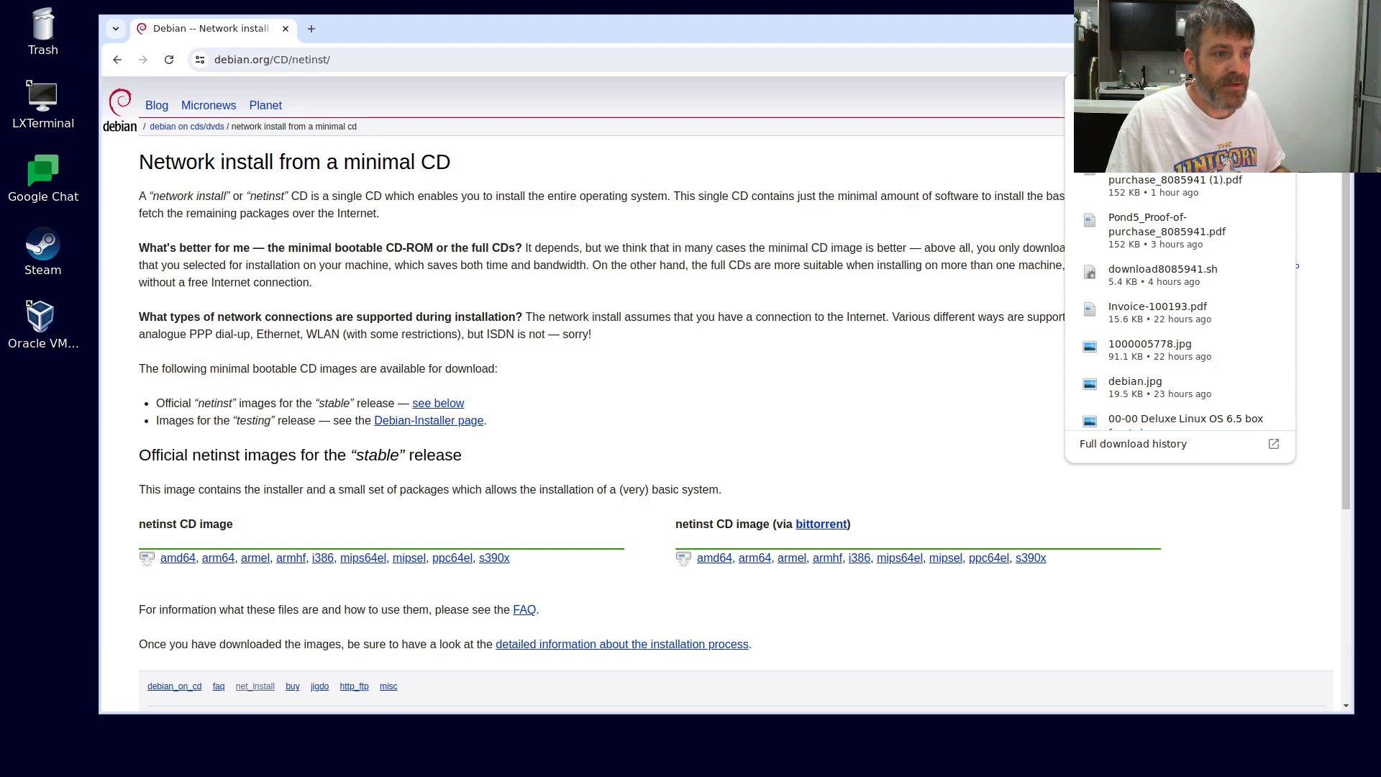
click(1150, 442)
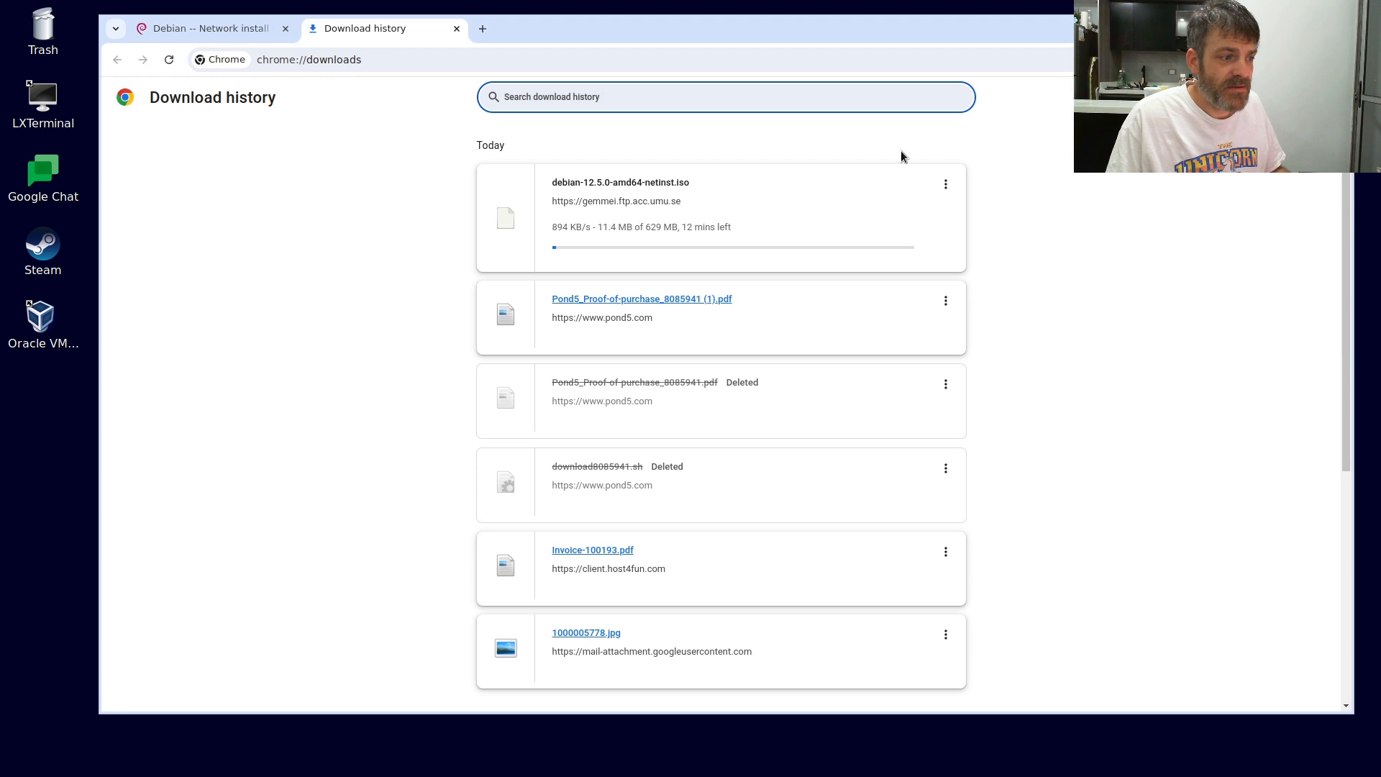
click(945, 383)
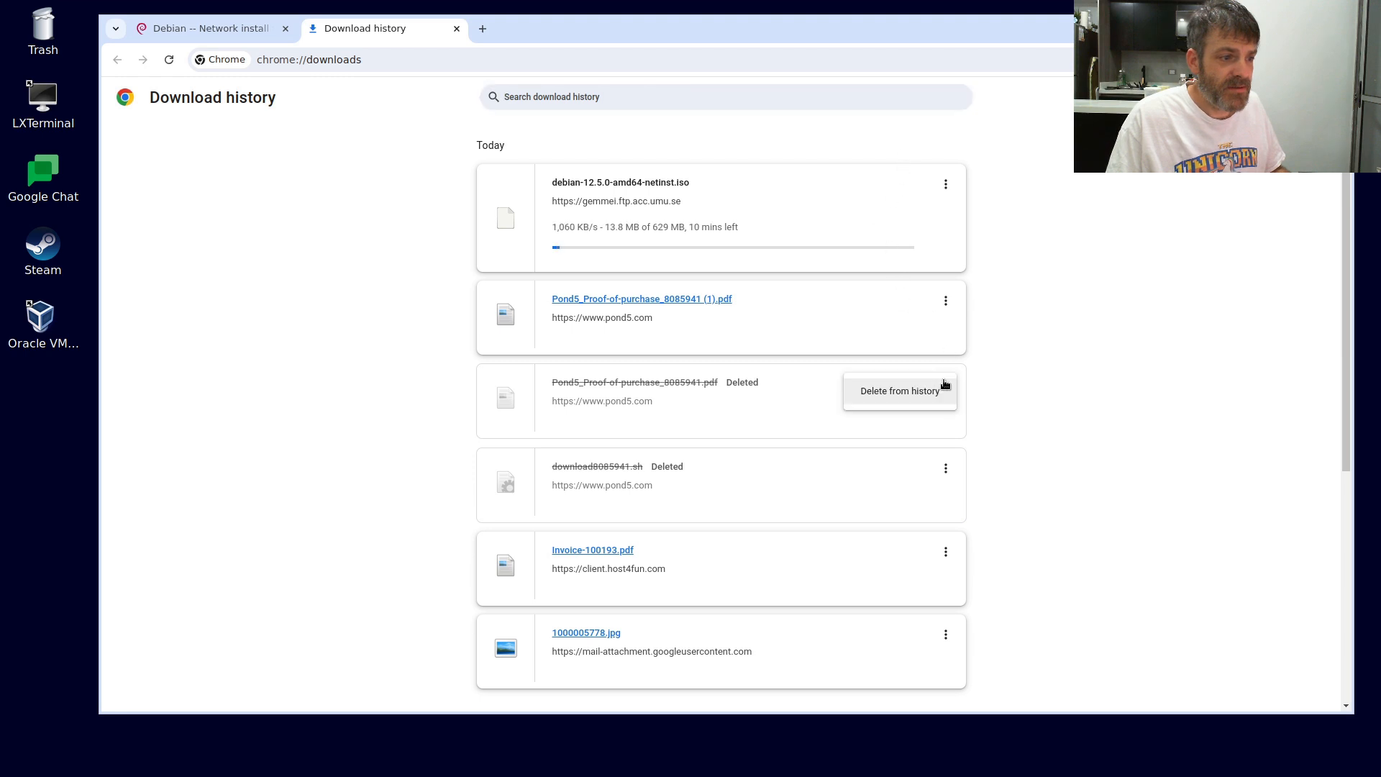
click(974, 356)
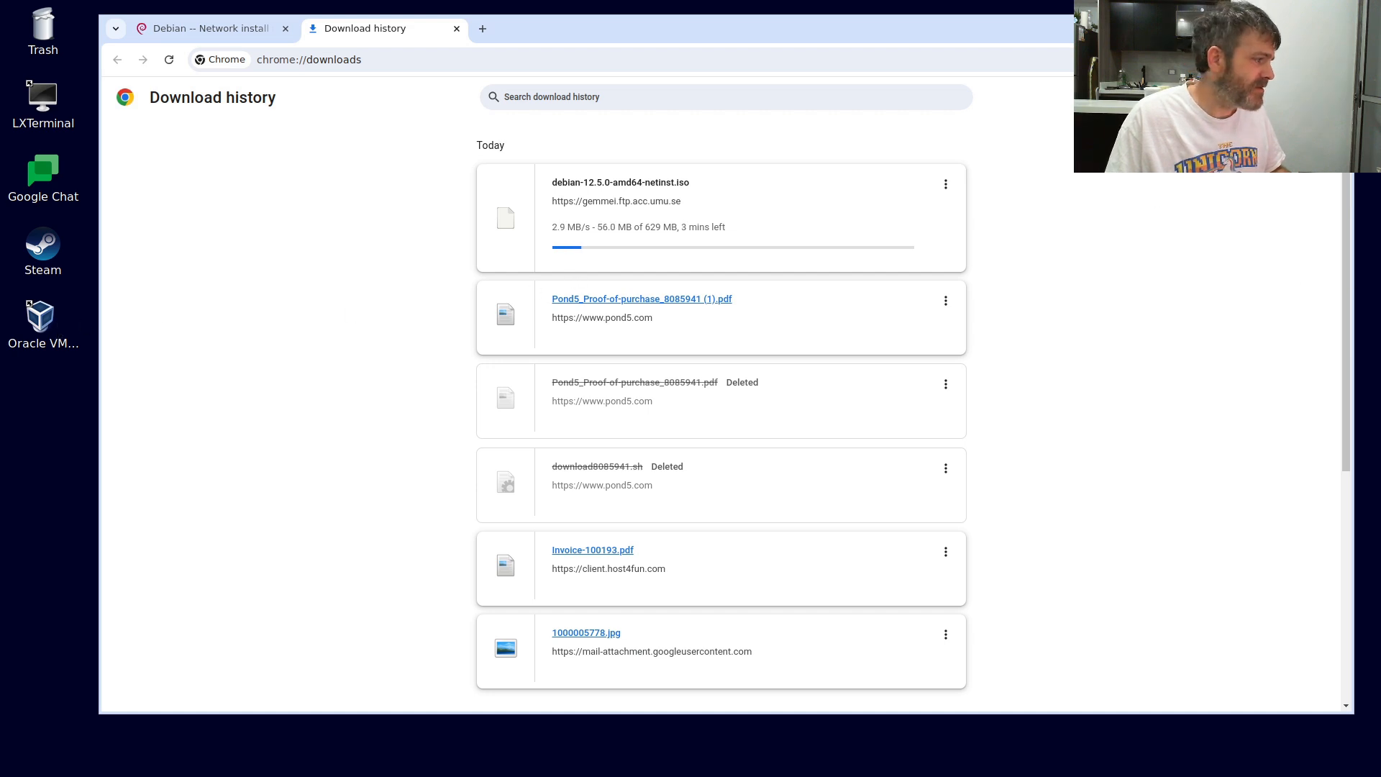
Step: Open Oracle VM VirtualBox and start creating a new virtual machine
click(42, 324)
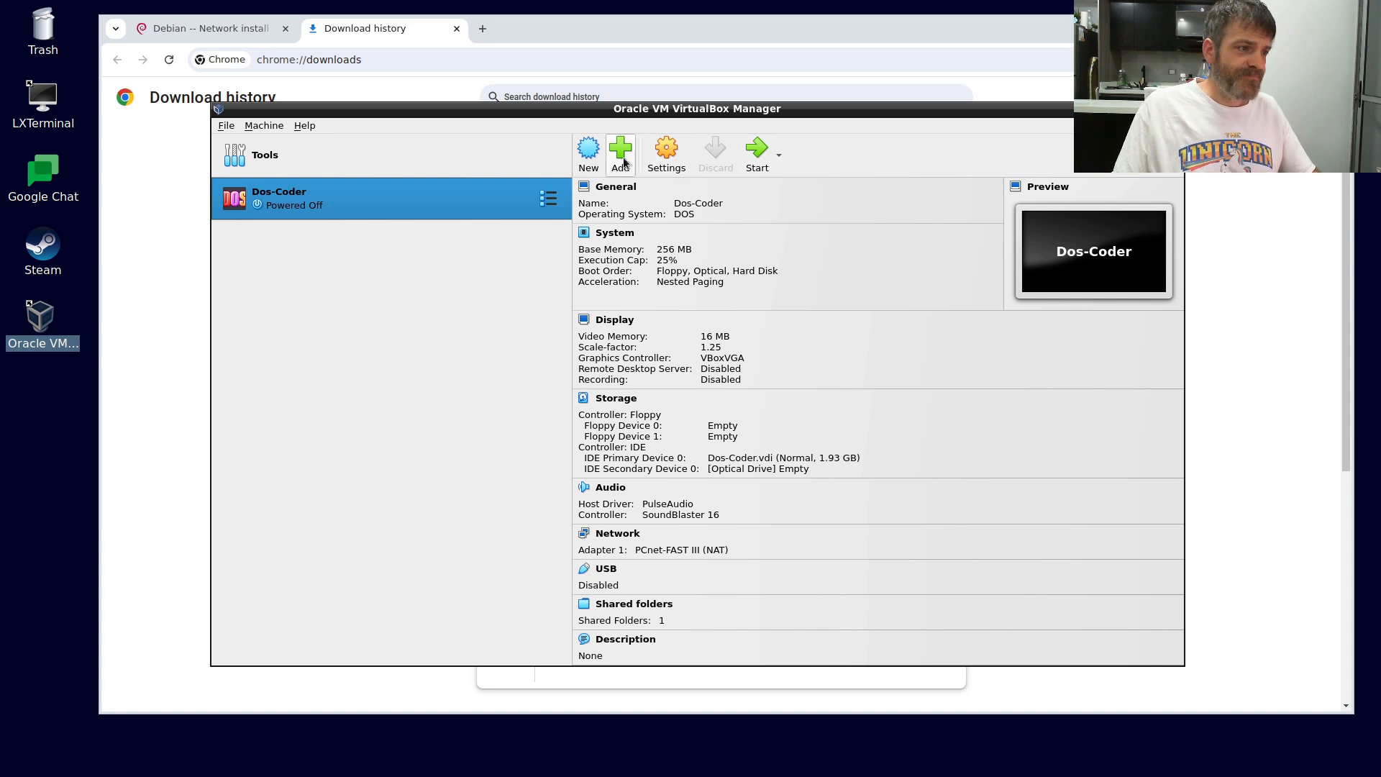
click(600, 163)
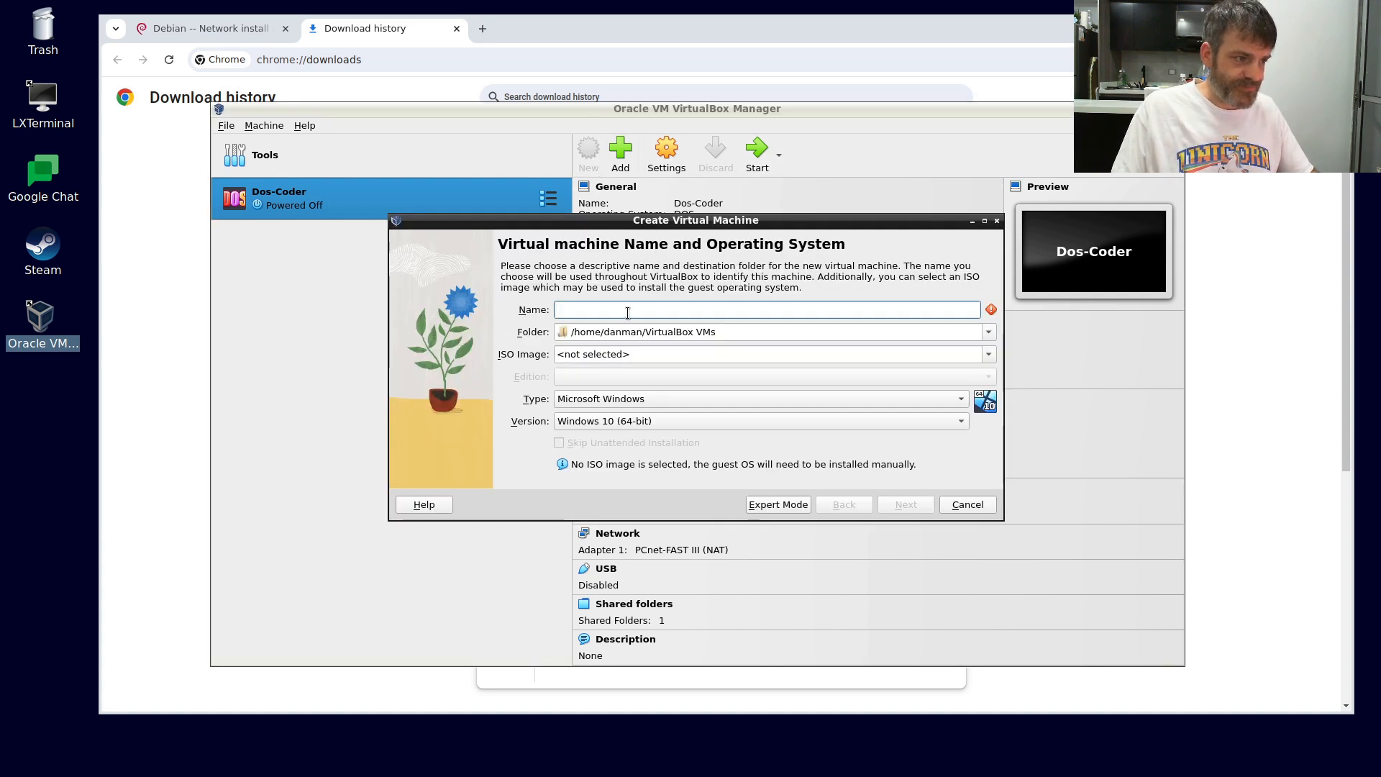
text(Debian)
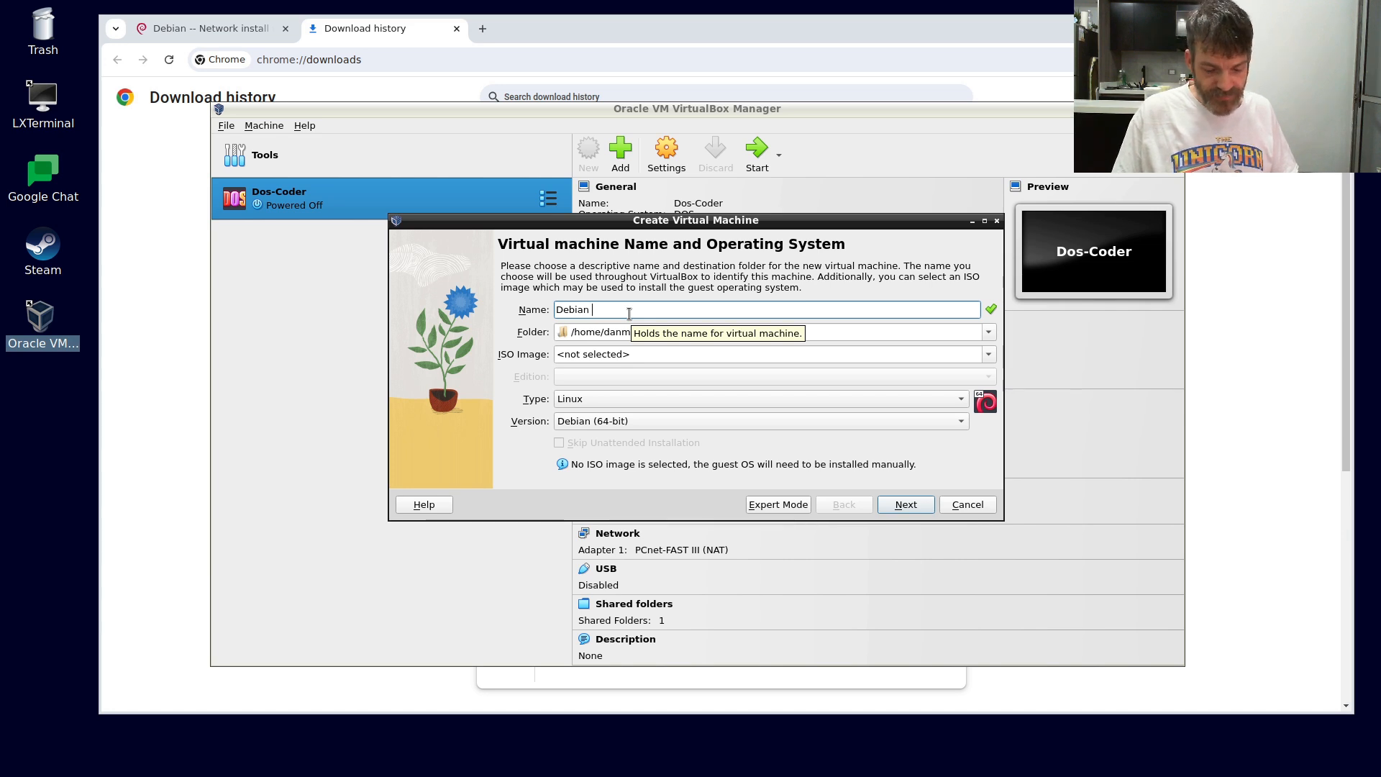
text( Quic)
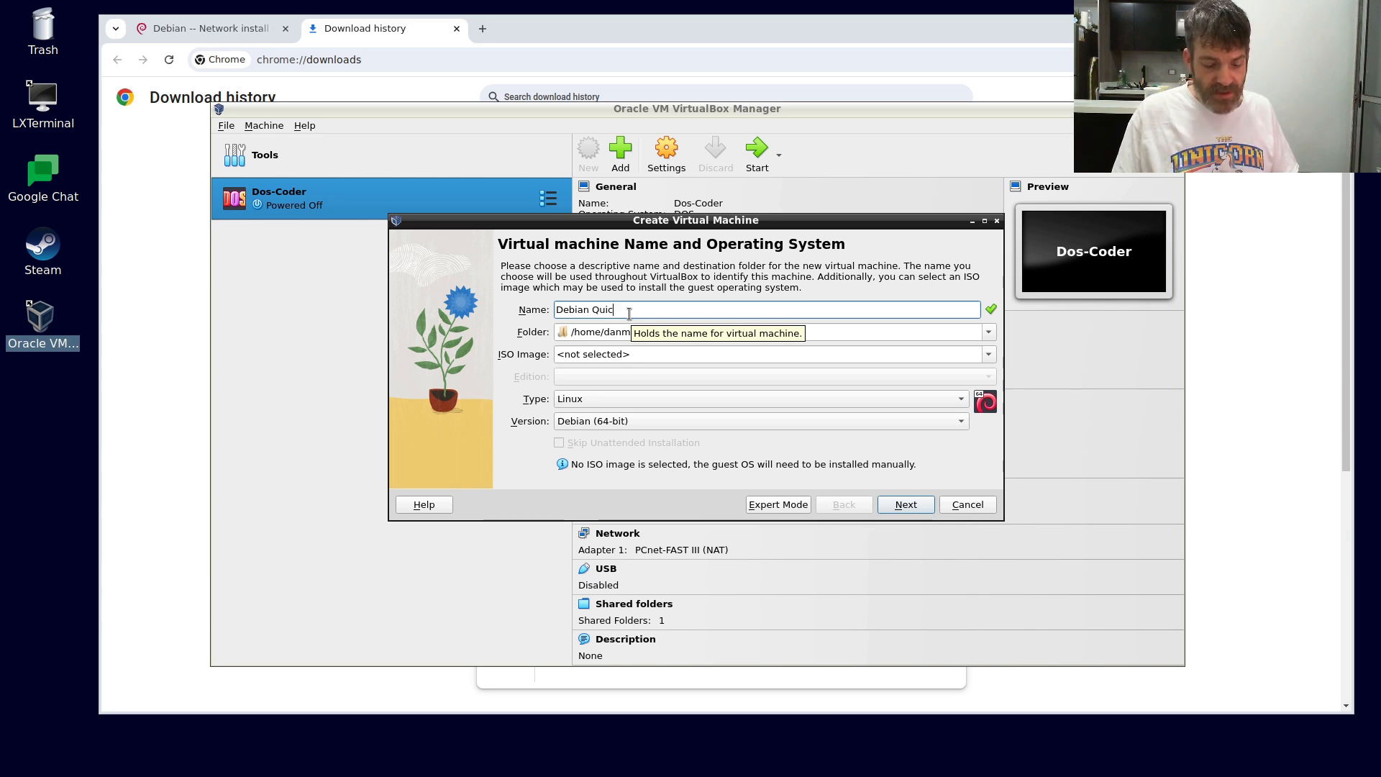
text(k Net)
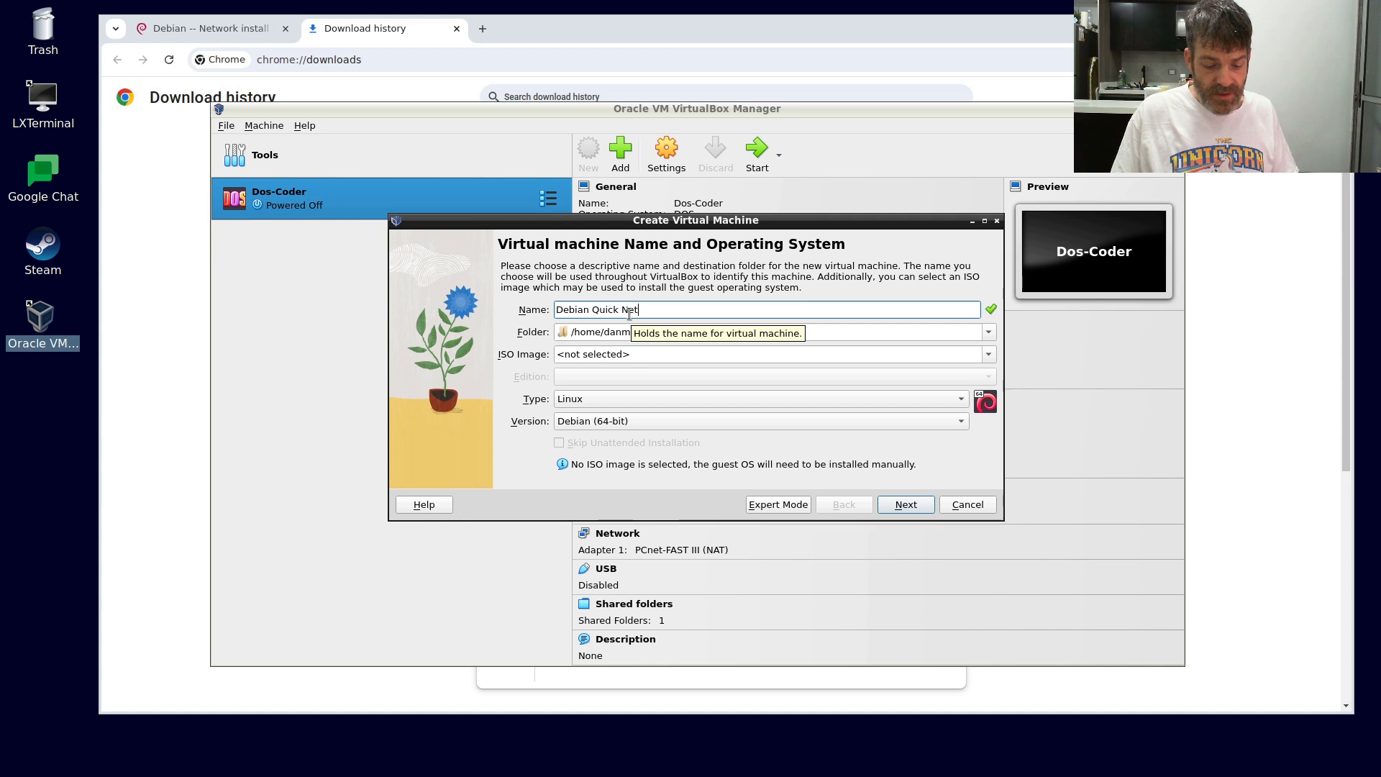
text(Install)
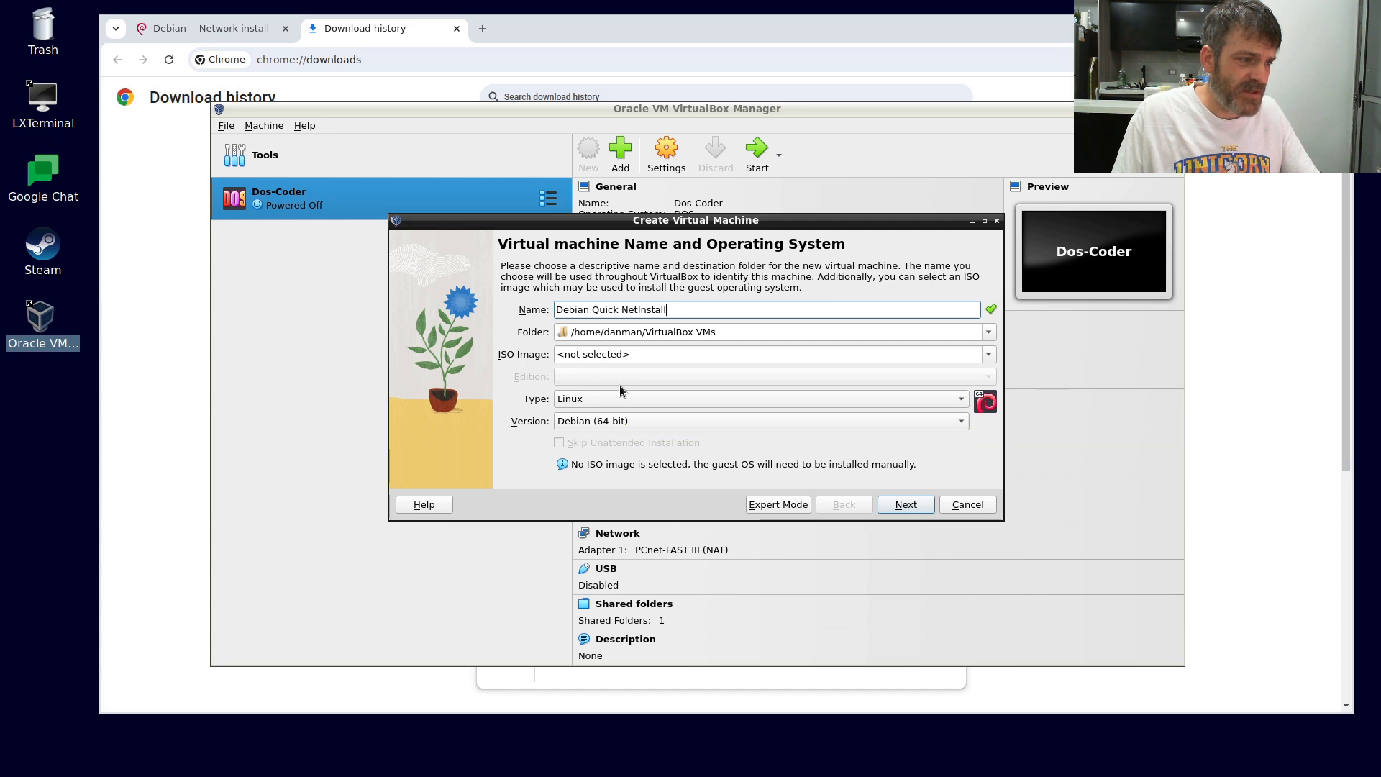
Step: Switch the virtual machine creation to expert mode and name the machine "Debian Quick NetInstall"
click(787, 510)
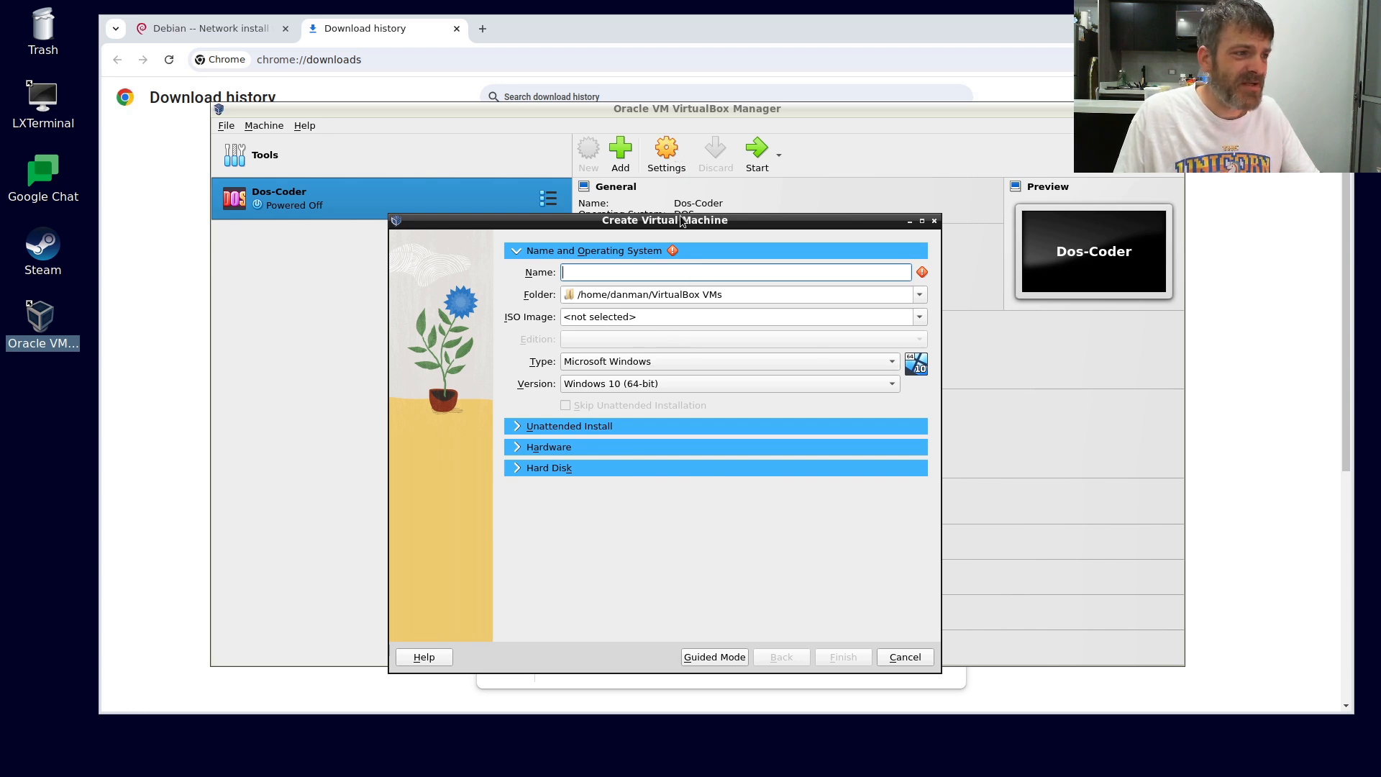
drag(682, 221, 650, 185)
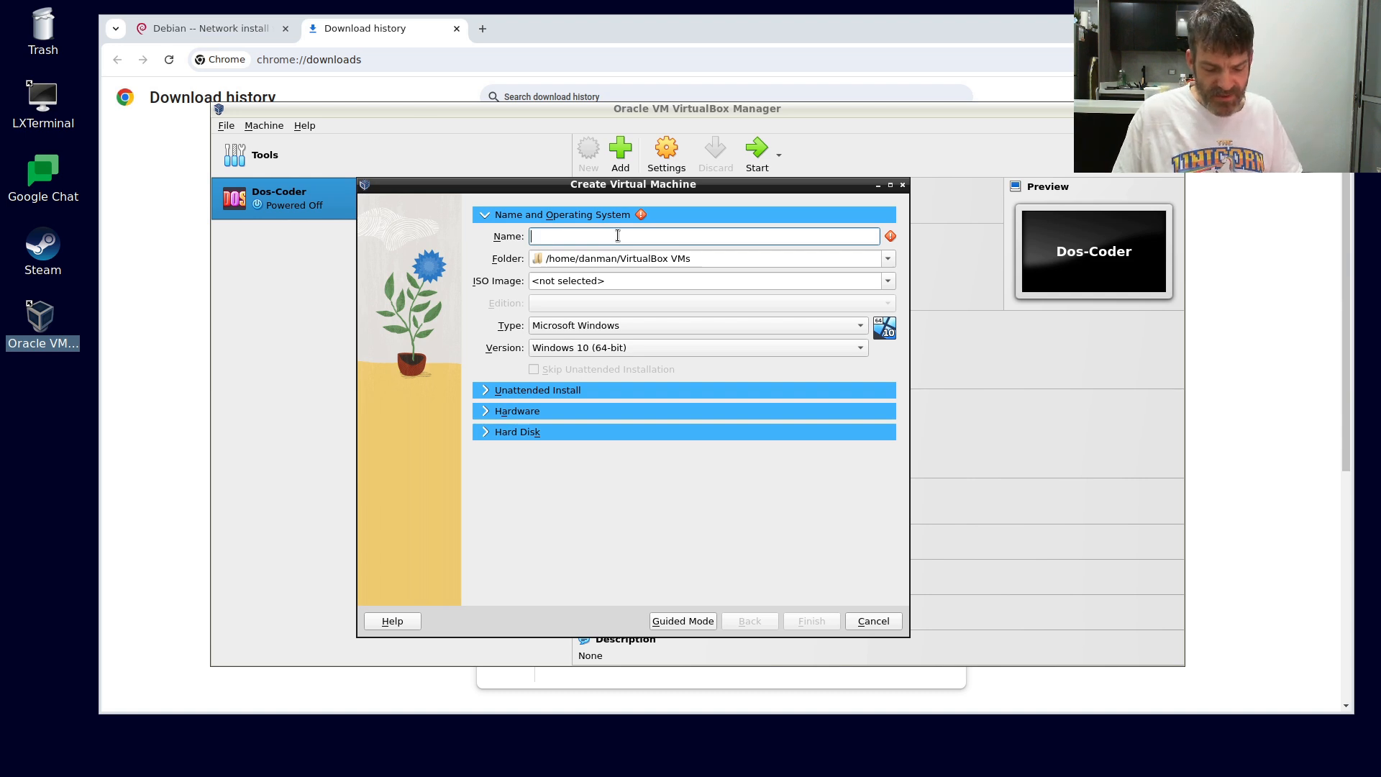
text(Debian)
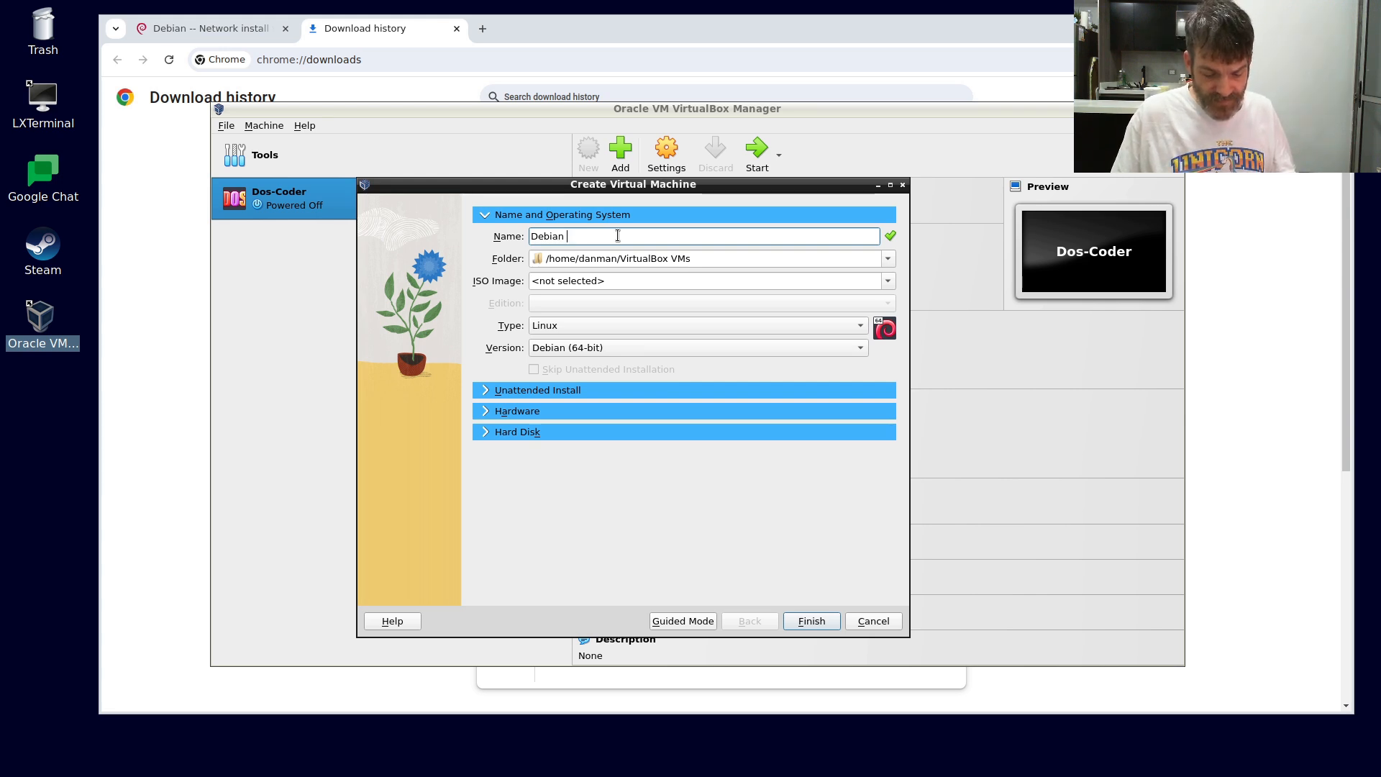
text(Qui)
key(BackSpace)
text(ui)
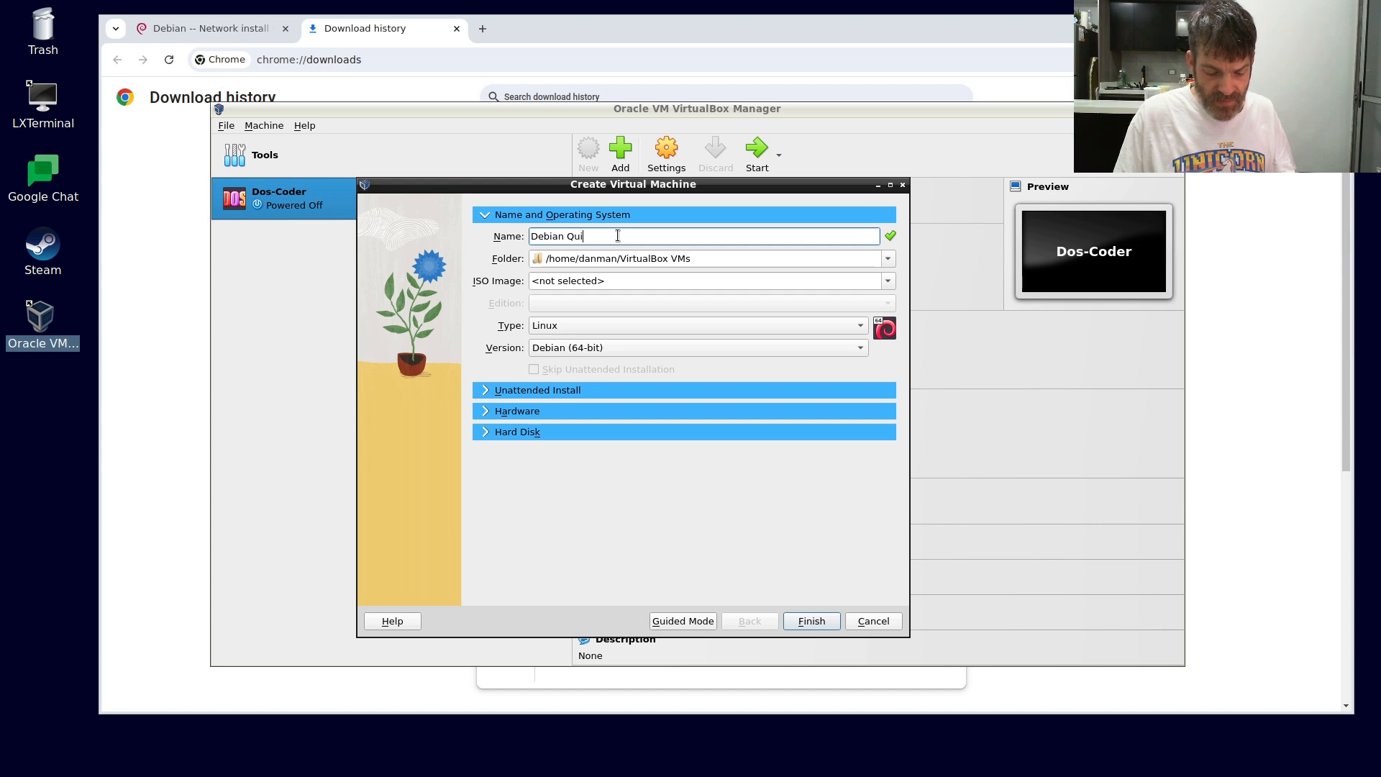
text(ck Net)
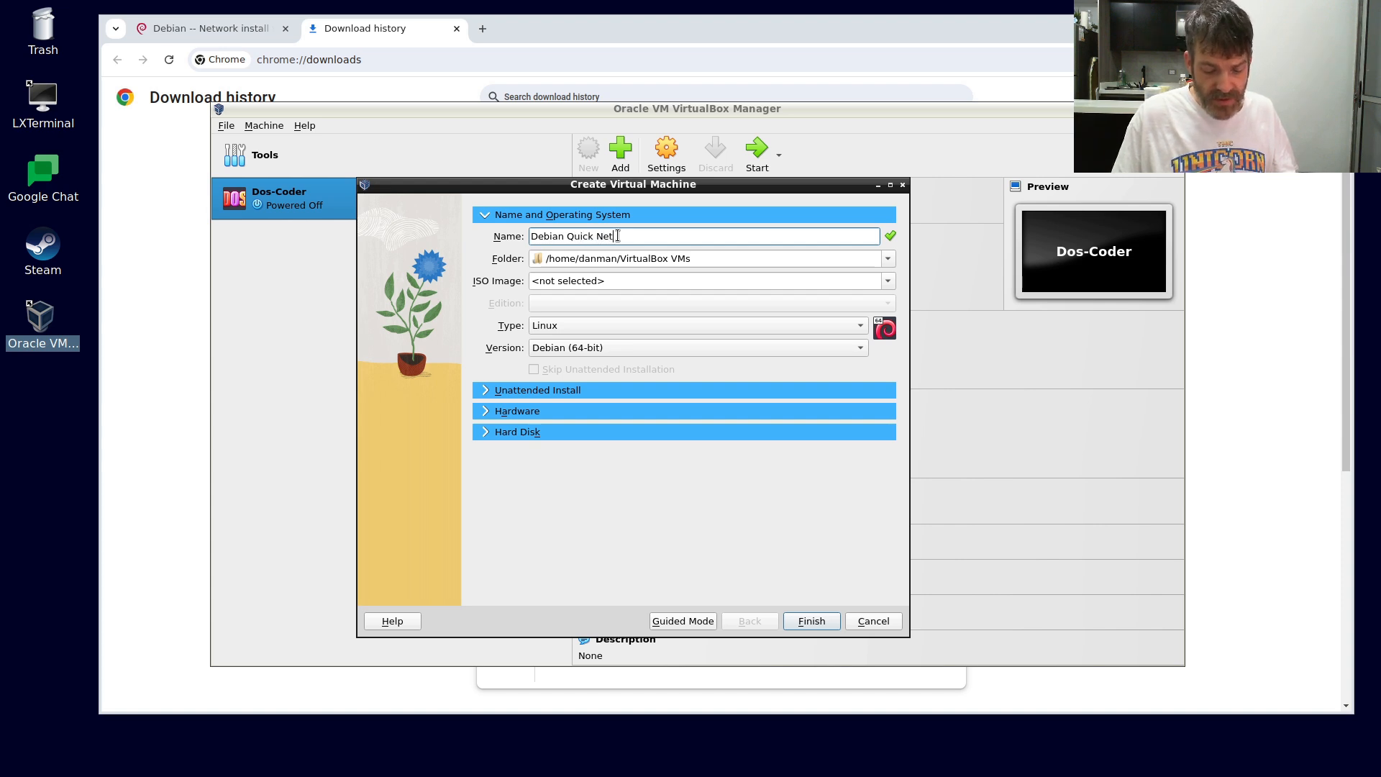
text(Install)
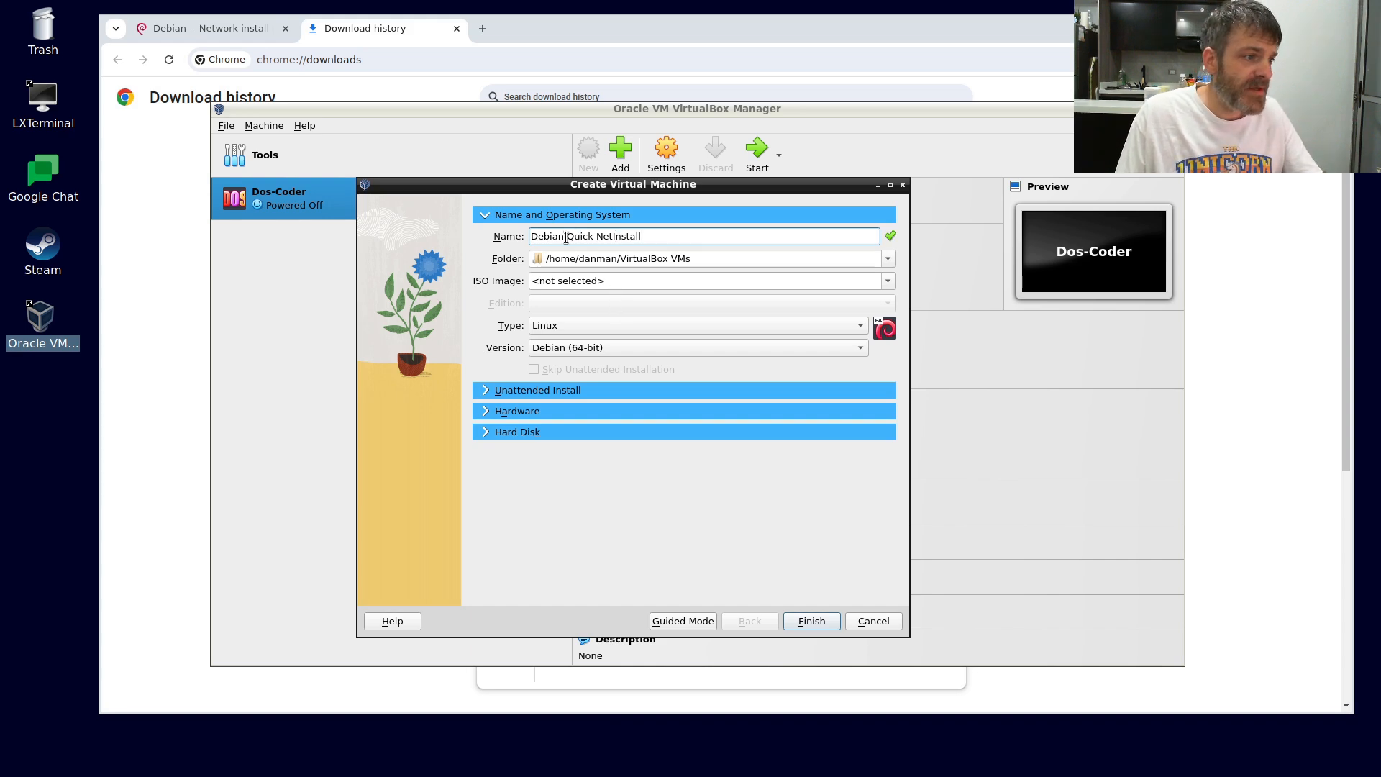
Step: Check the Debian version in the downloading ISO's file name and change the machine name to "Debian 12 Quick NetInstall"
click(606, 35)
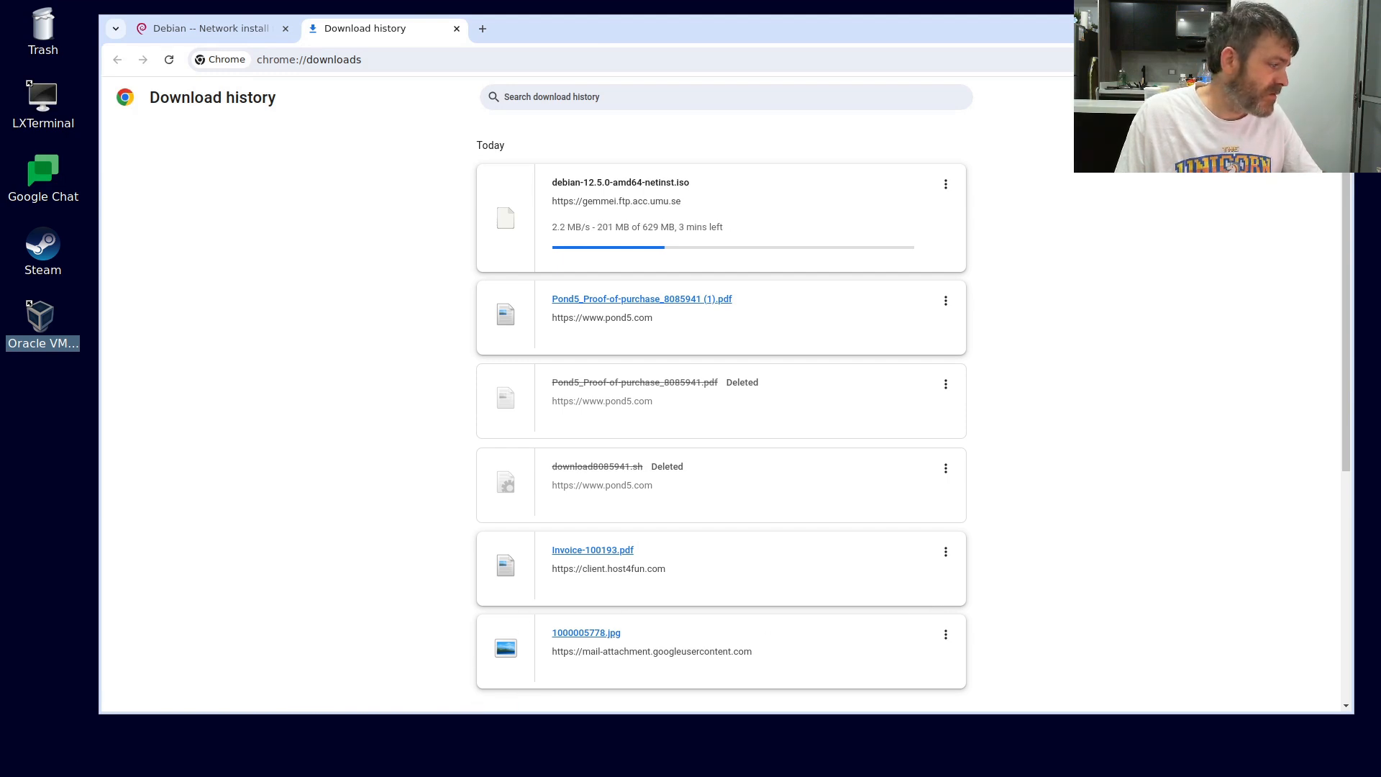
key(alt+Tab)
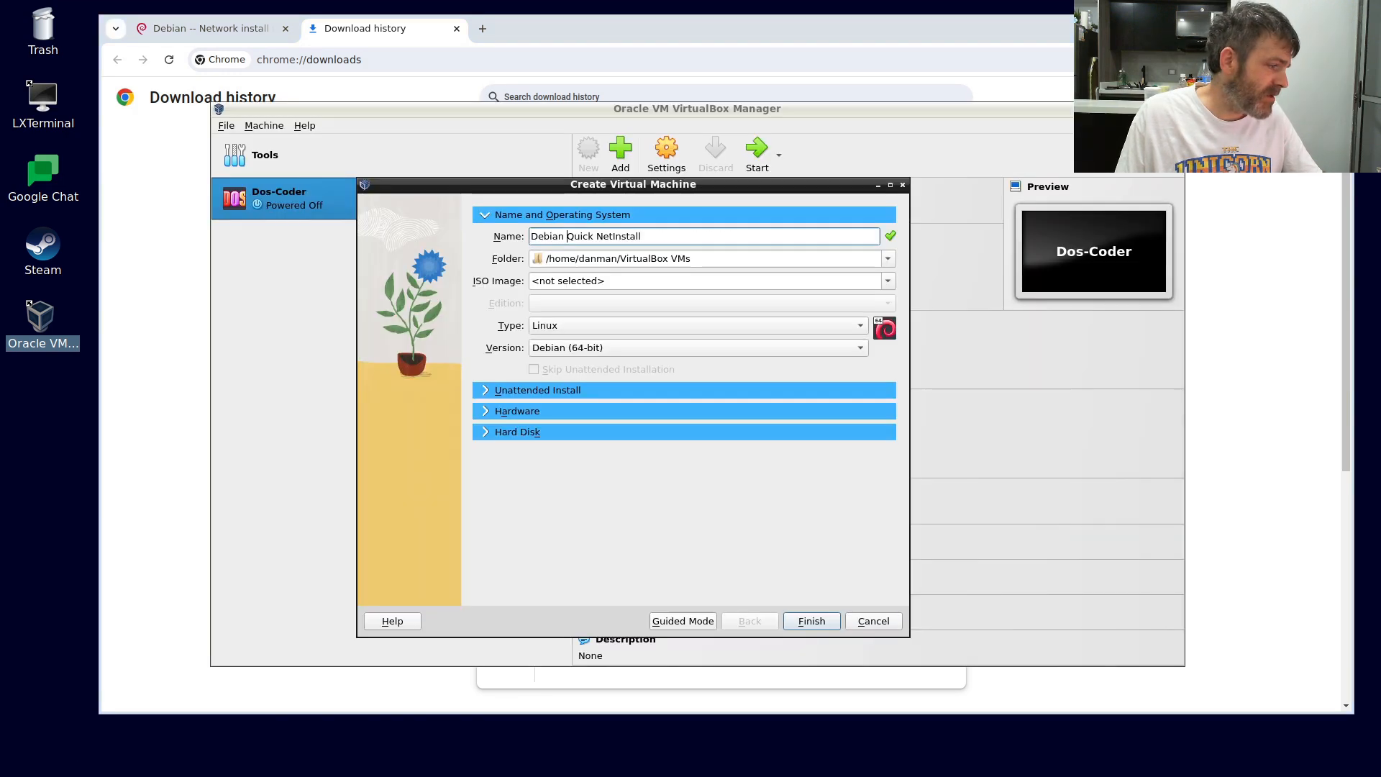
click(558, 232)
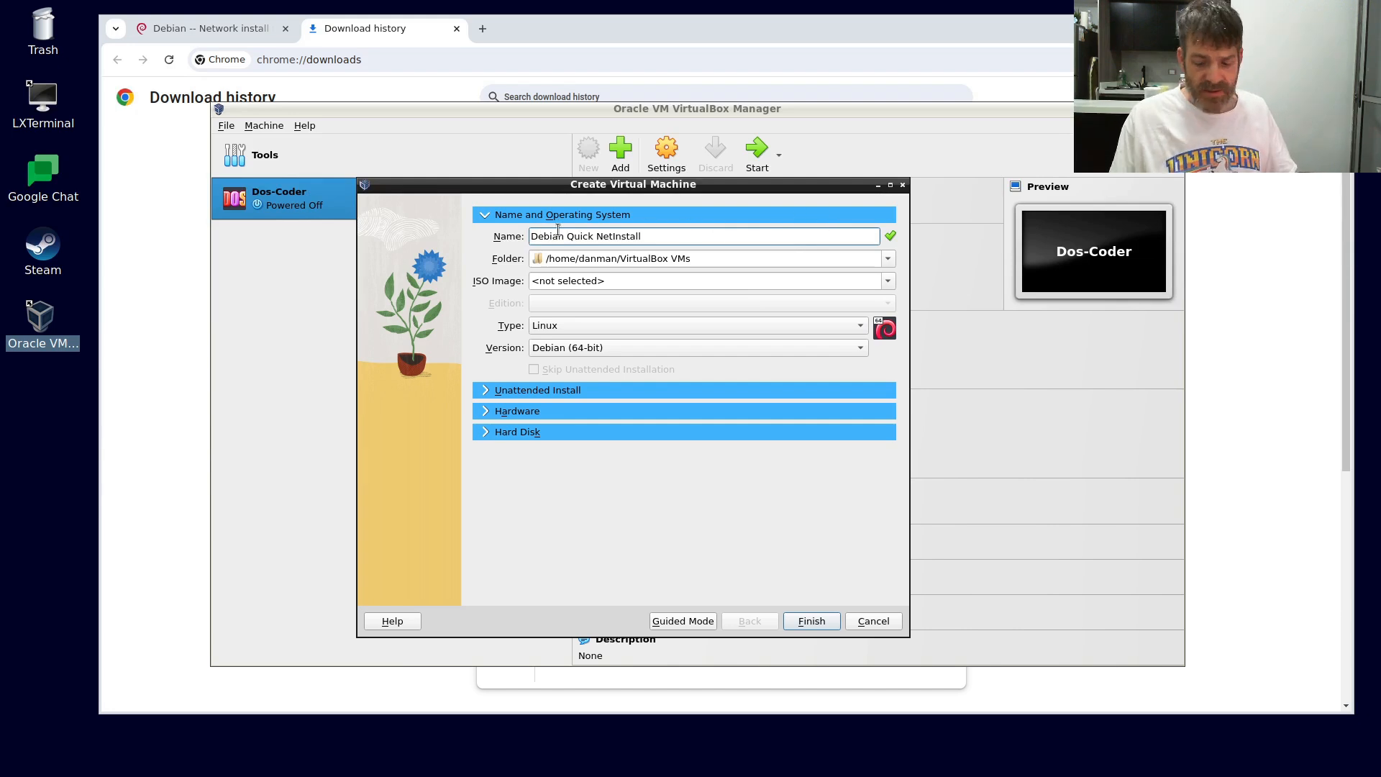
text(12)
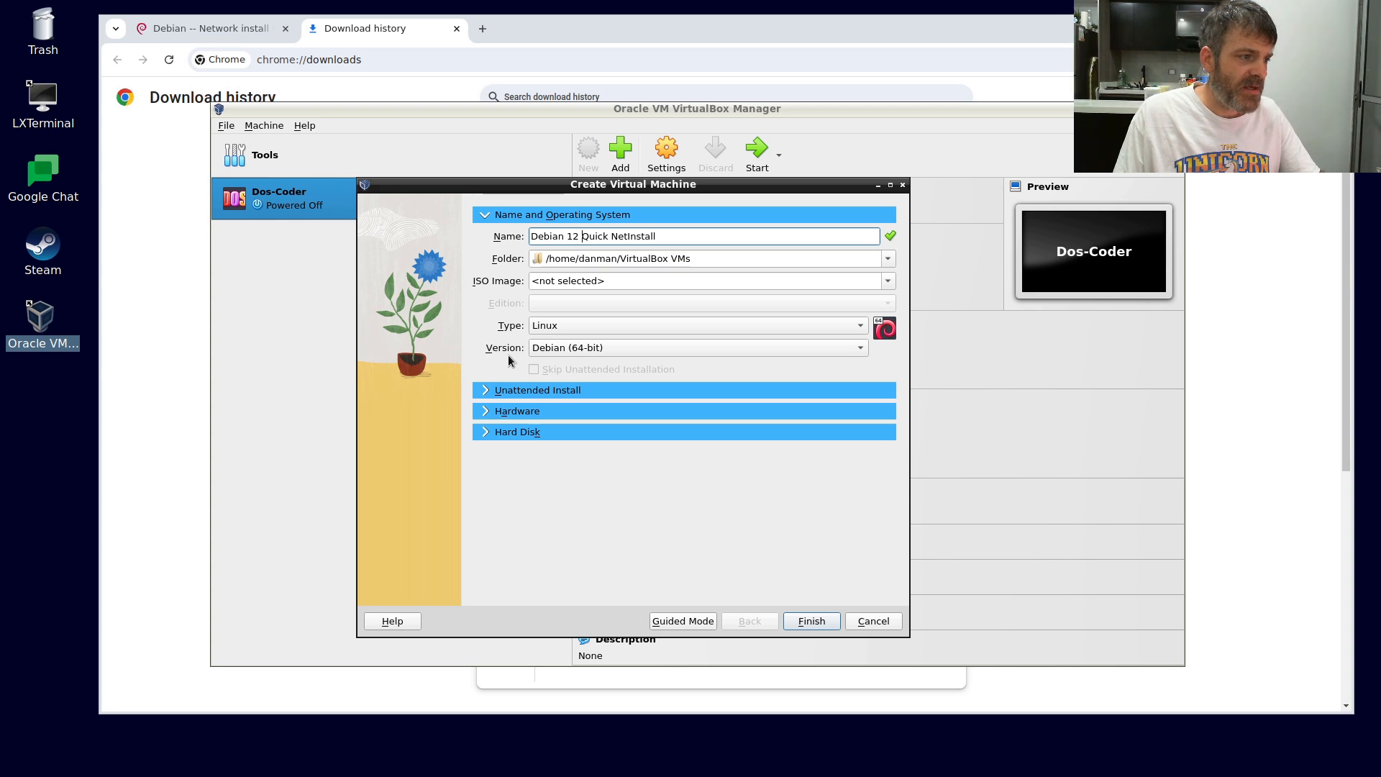
Step: Set the virtual machine's base memory to 8192 MB and its processors to 4
click(488, 413)
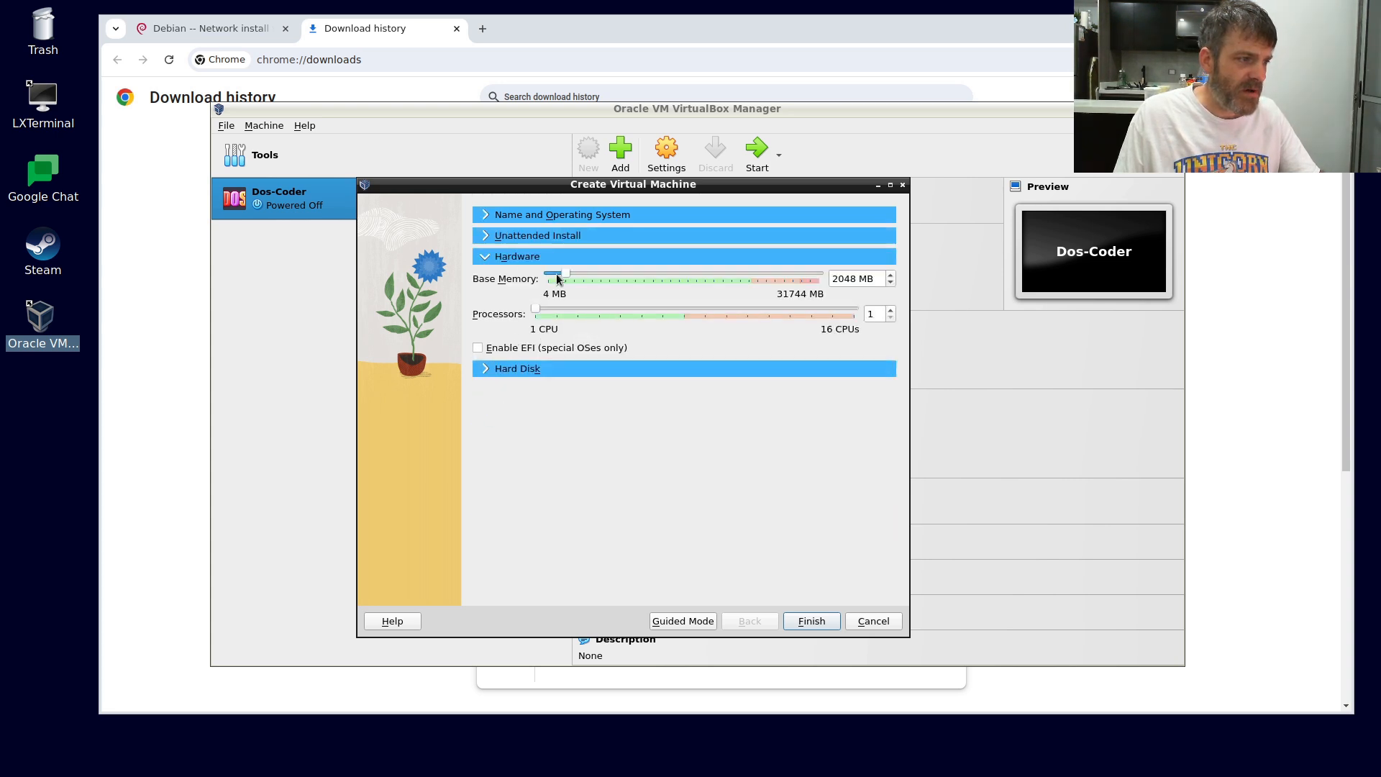
drag(565, 274, 618, 279)
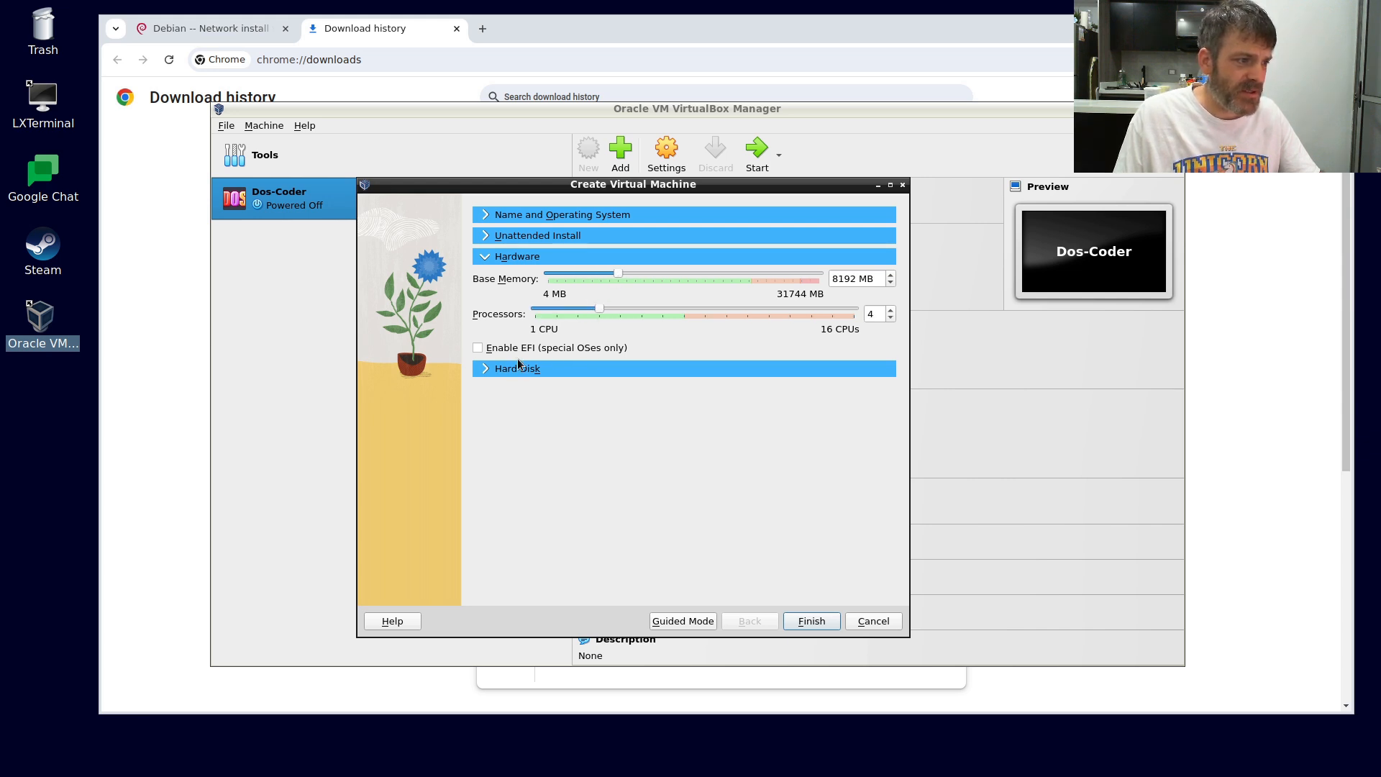
Step: Set the new virtual hard disk's size to 32.00 GB and finish creating the virtual machine
click(487, 369)
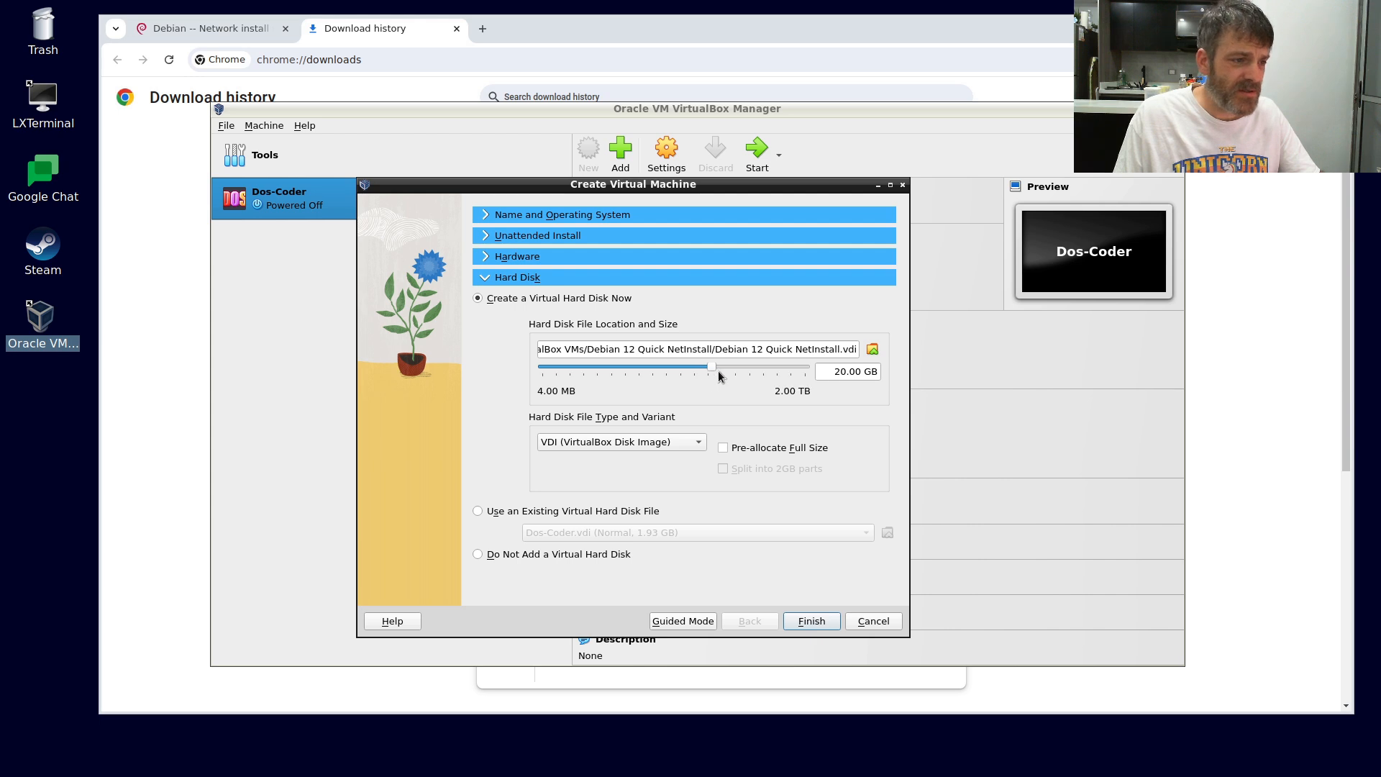
mouse_move(714, 366)
mouse_down()
mouse_move(744, 367)
mouse_move(724, 367)
mouse_up()
click(853, 373)
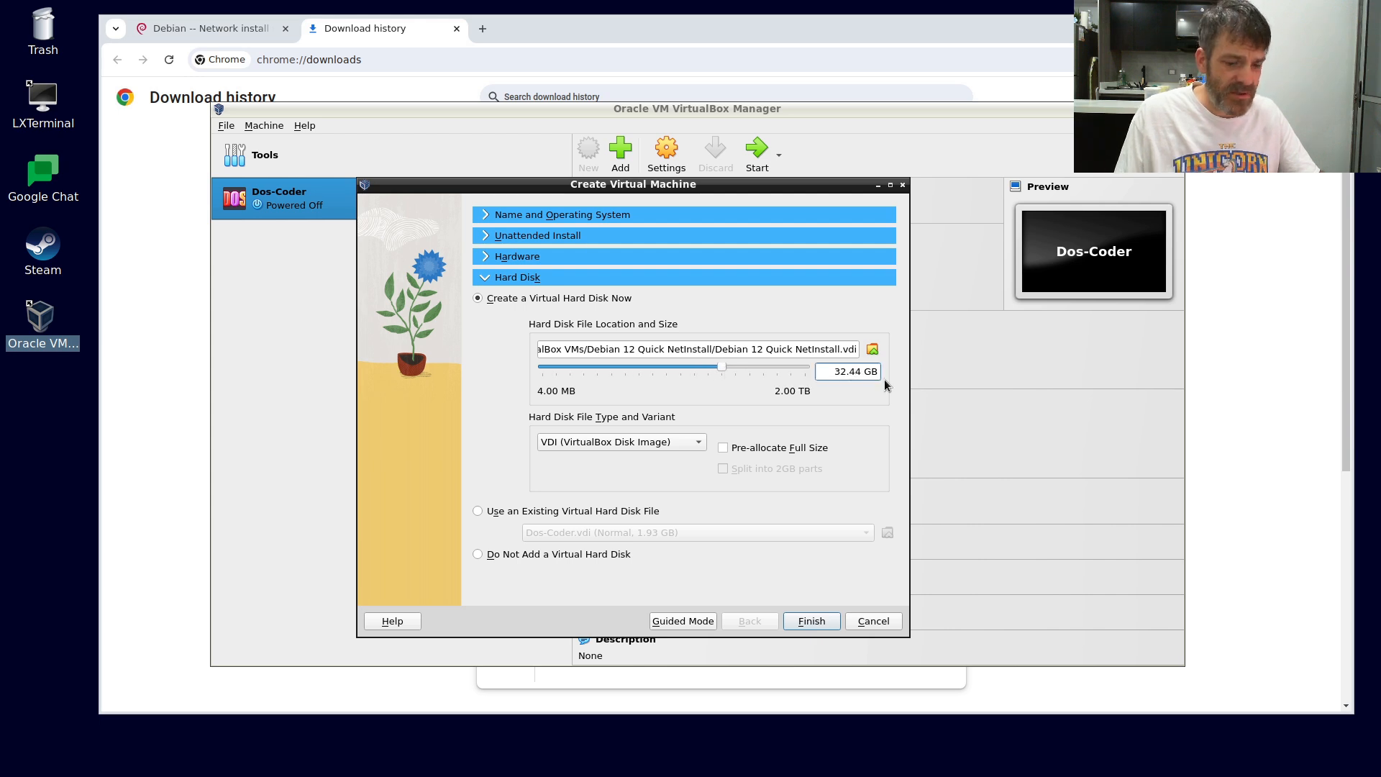
key(BackSpace)
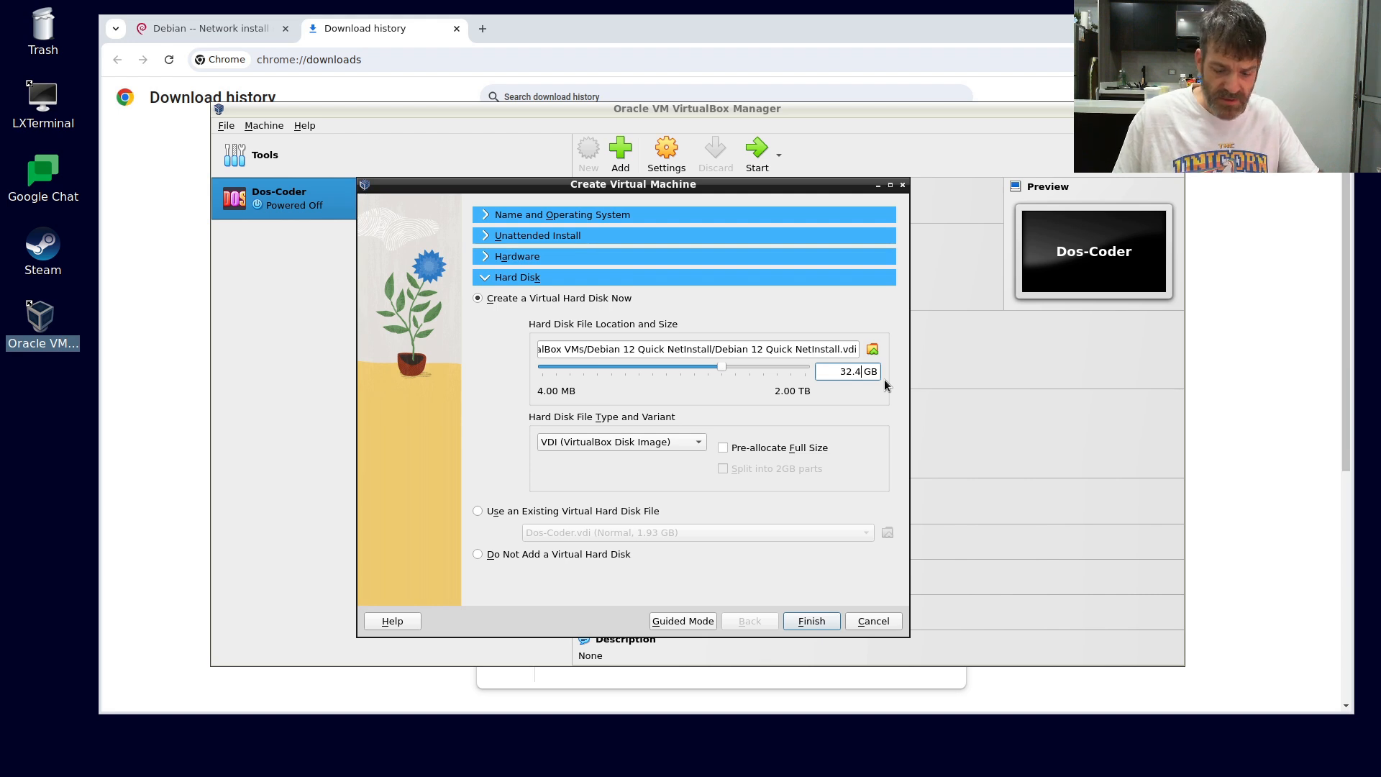
text(0)
key(BackSpace)
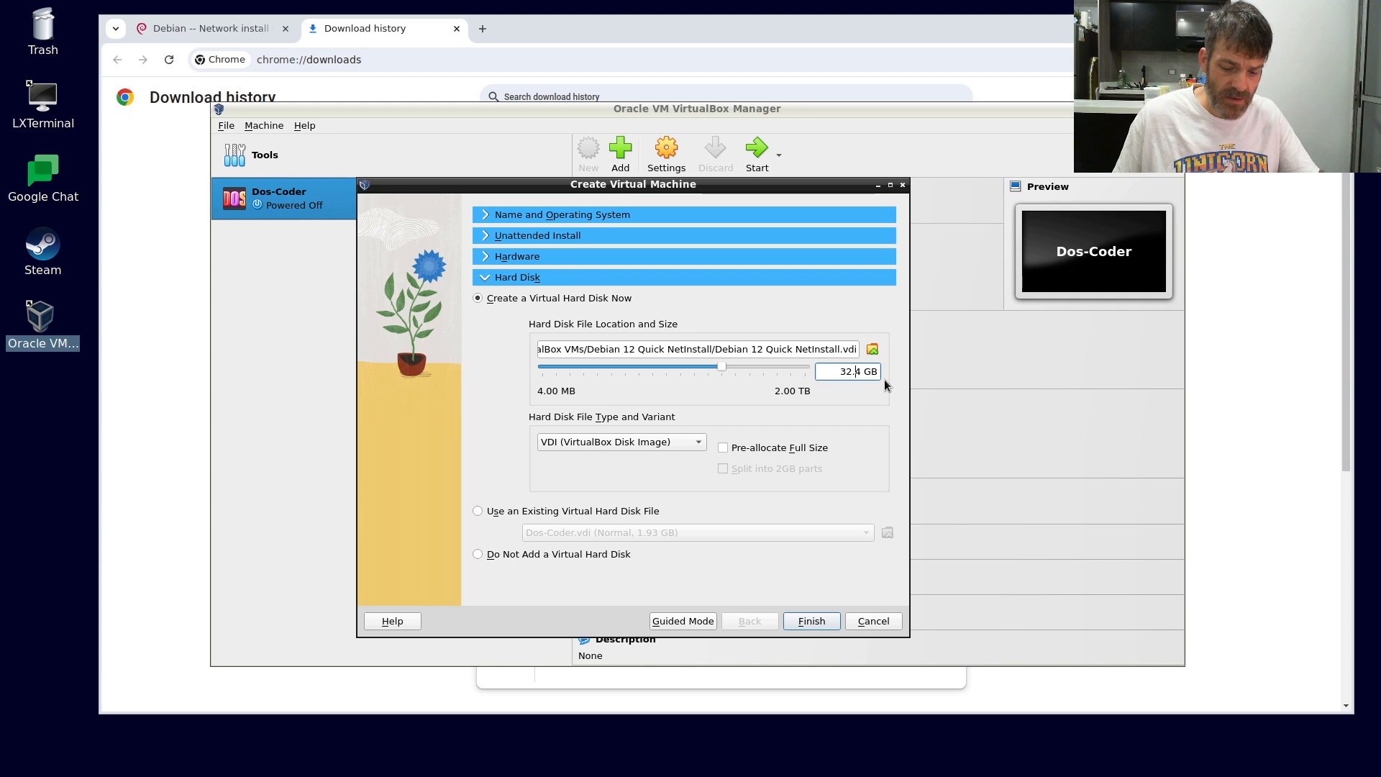
text(0)
key(Delete)
text(0)
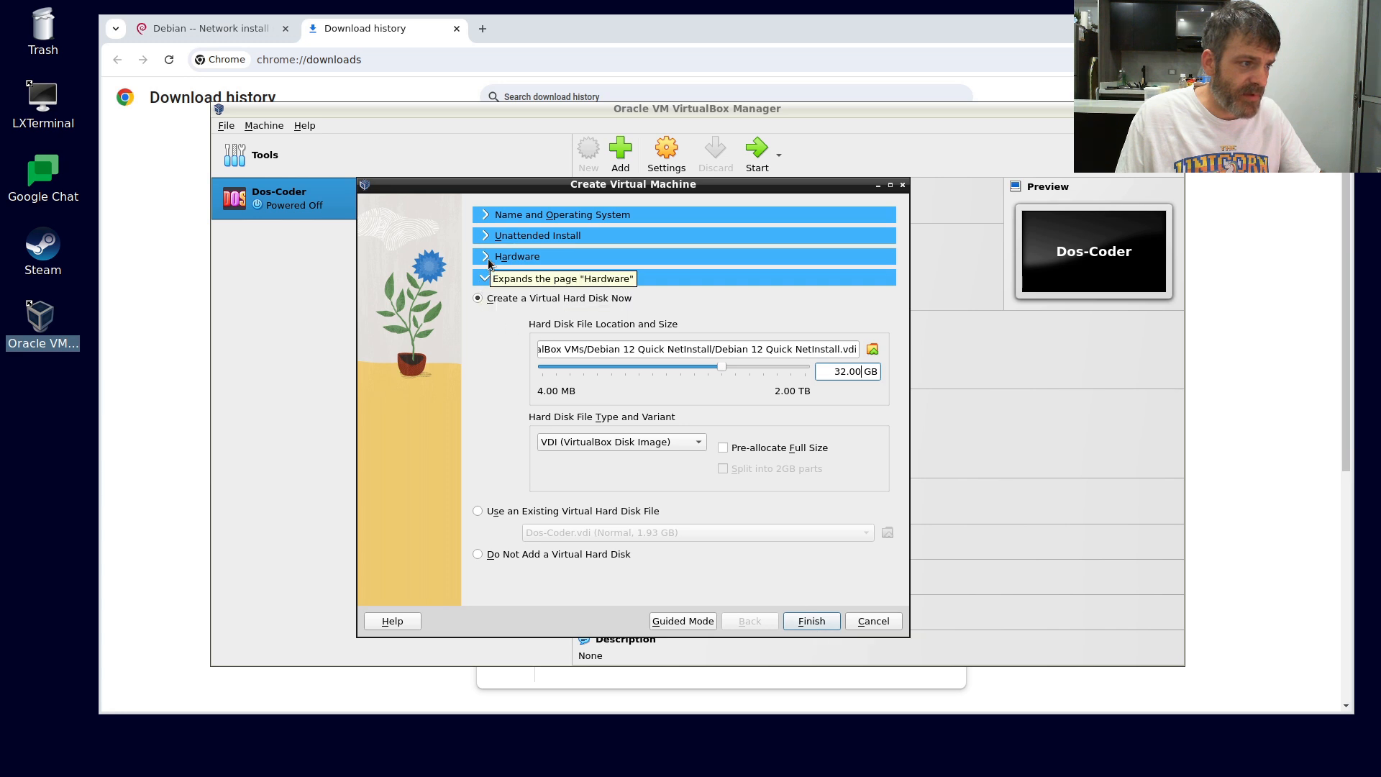
click(806, 620)
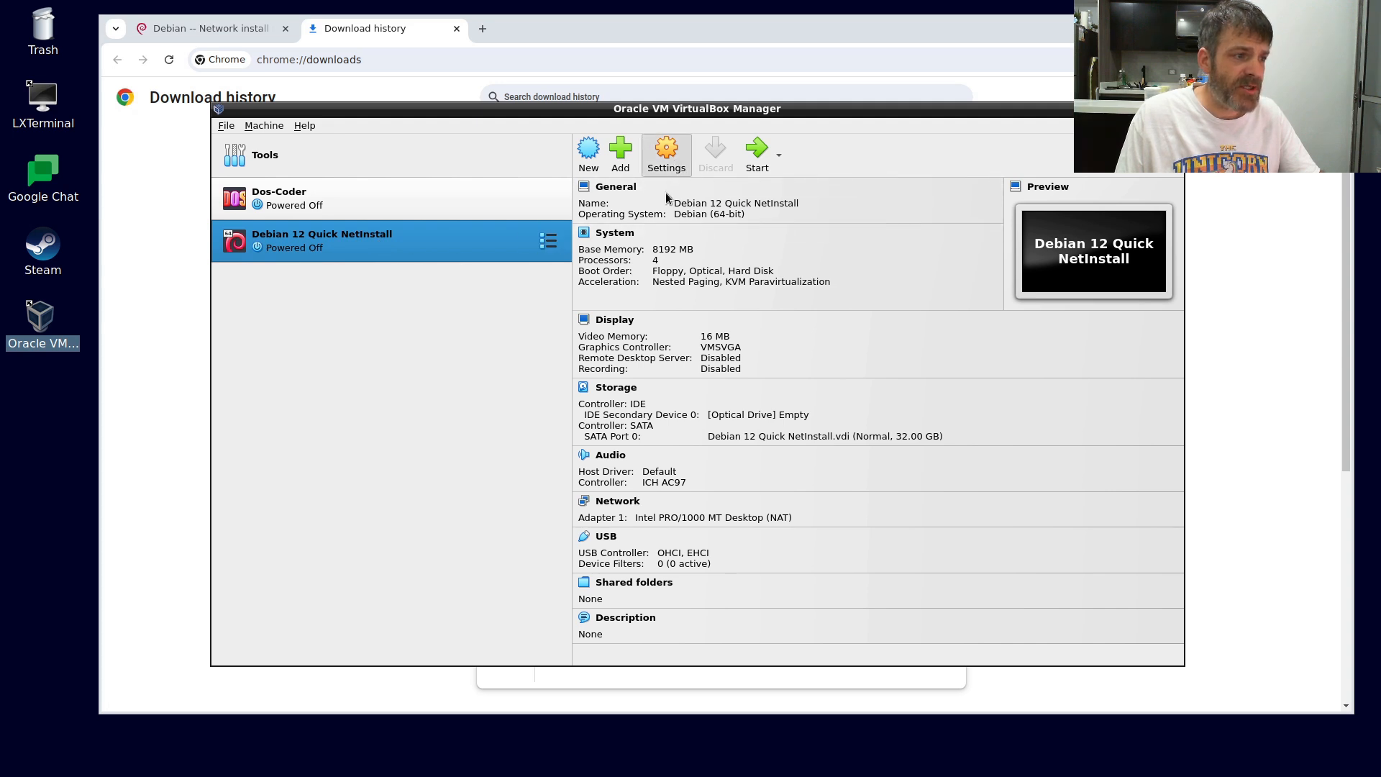
Step: Review the new virtual machine's motherboard, processor and acceleration settings and set its video memory to 32 MB
click(666, 162)
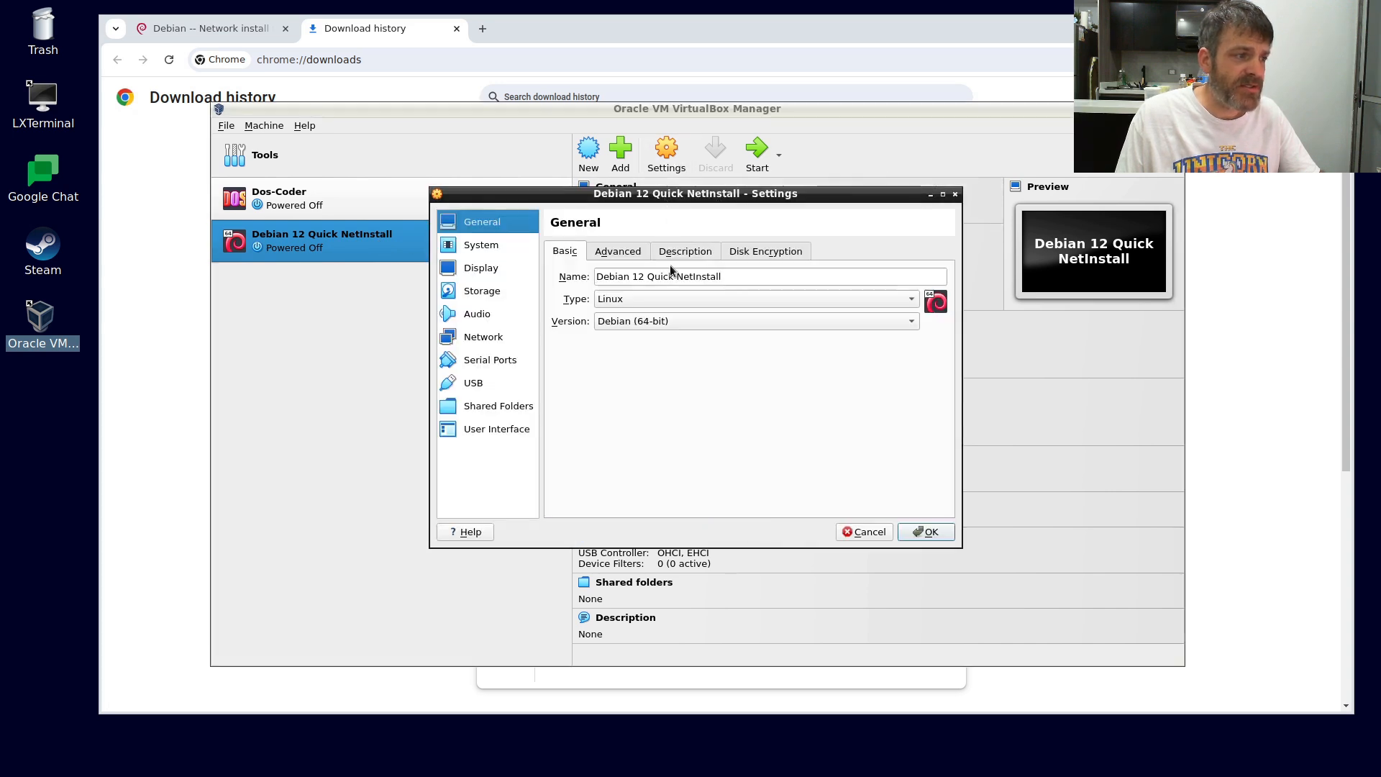
click(480, 249)
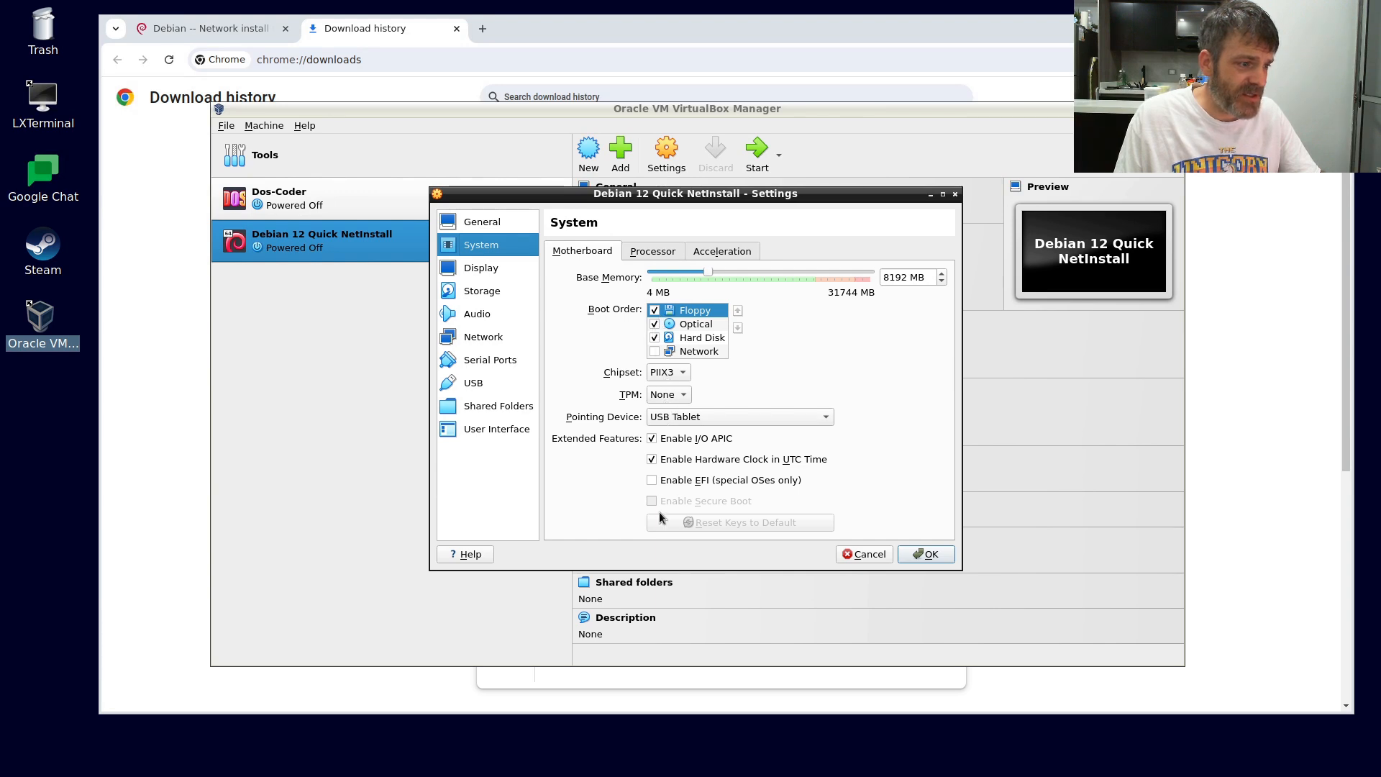
click(649, 256)
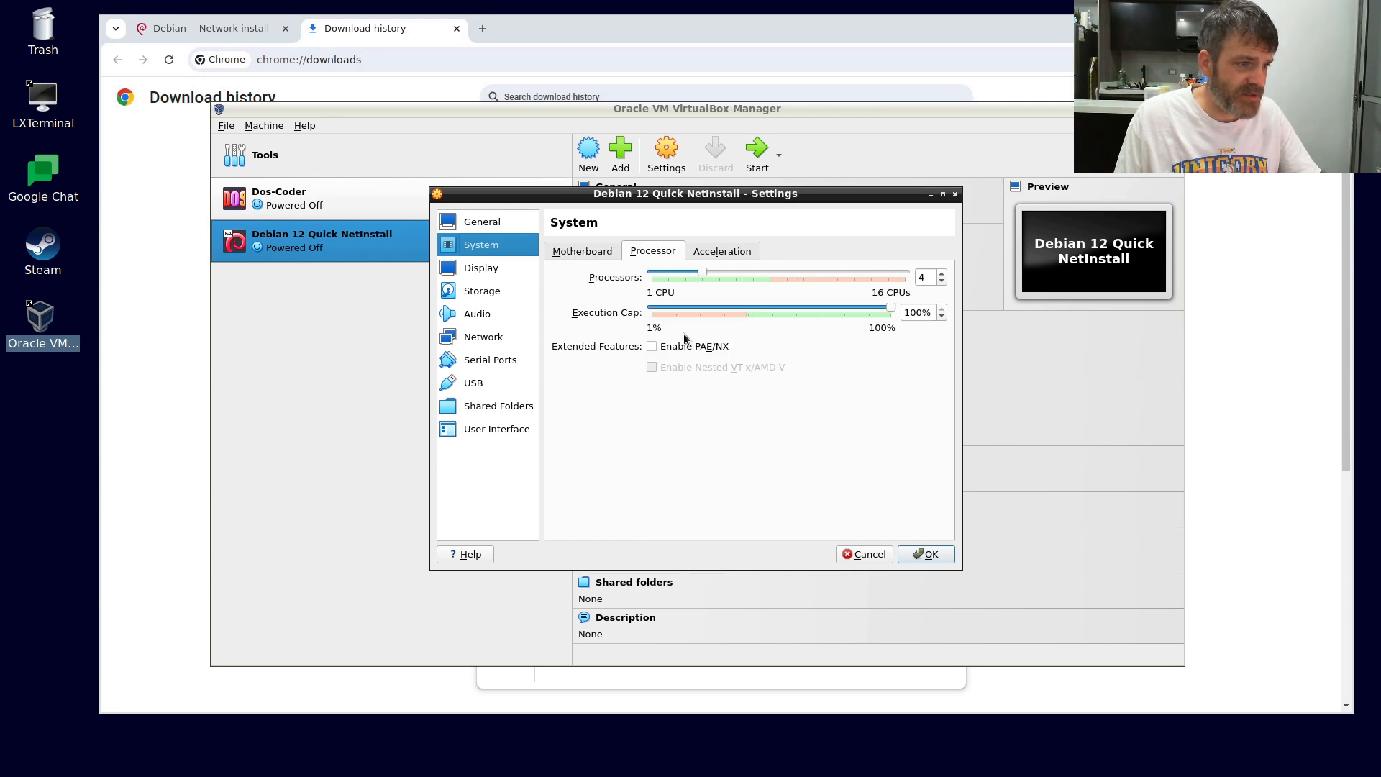
click(725, 251)
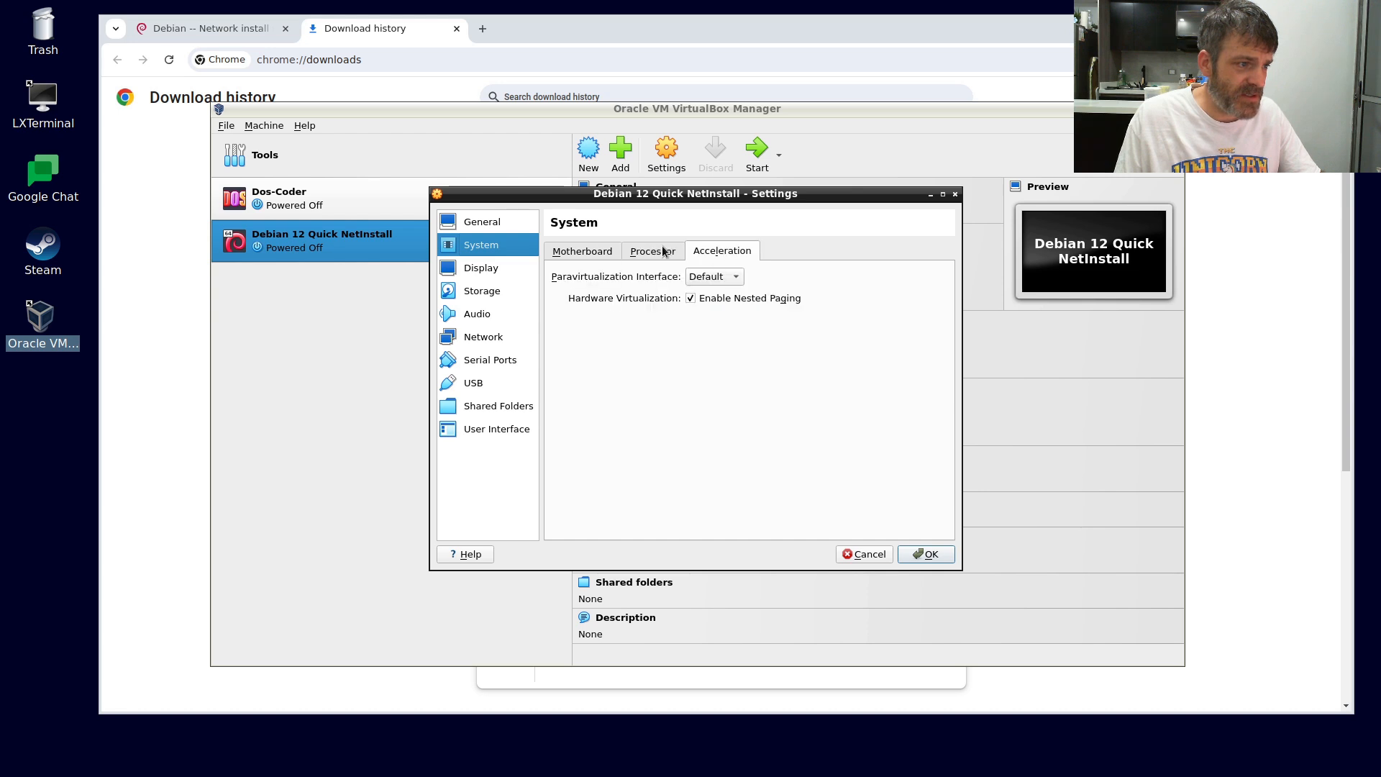
click(592, 253)
click(450, 269)
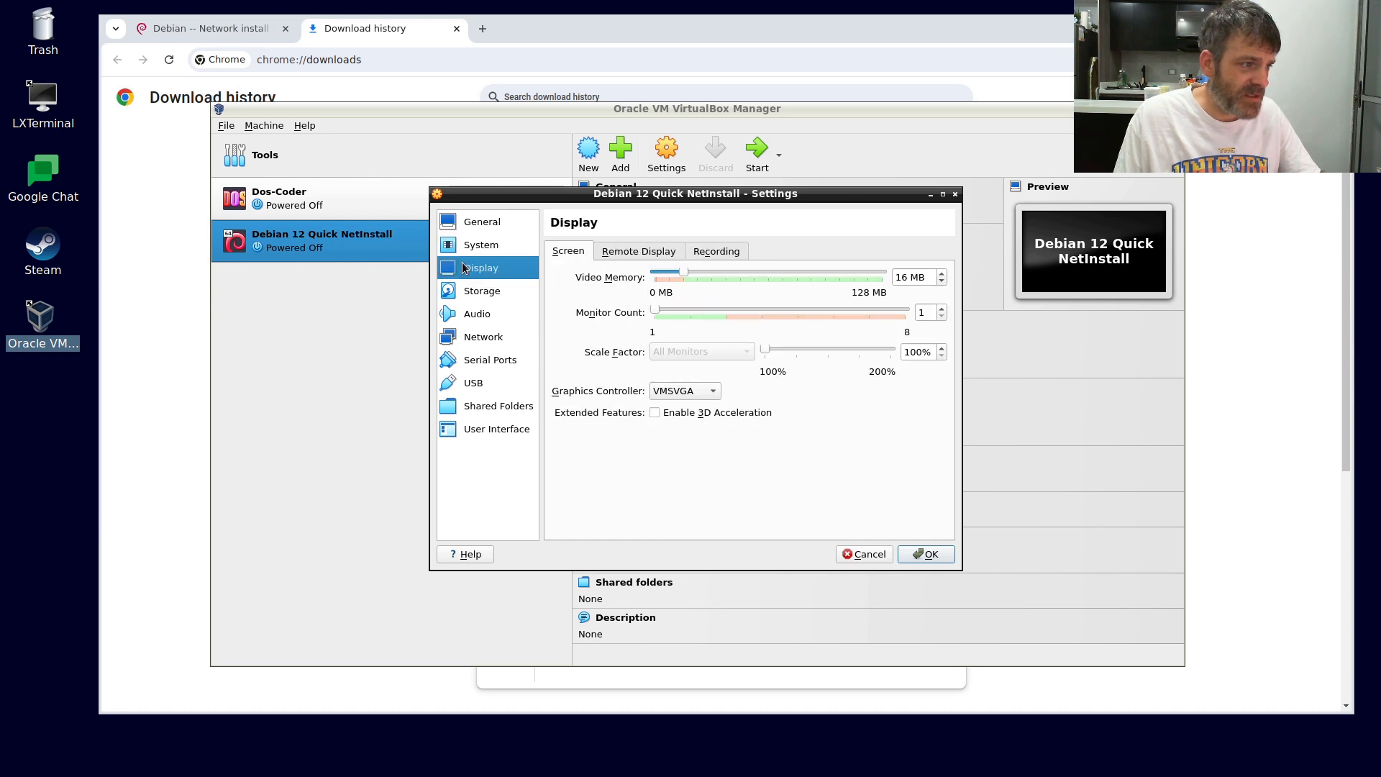
drag(681, 275, 712, 275)
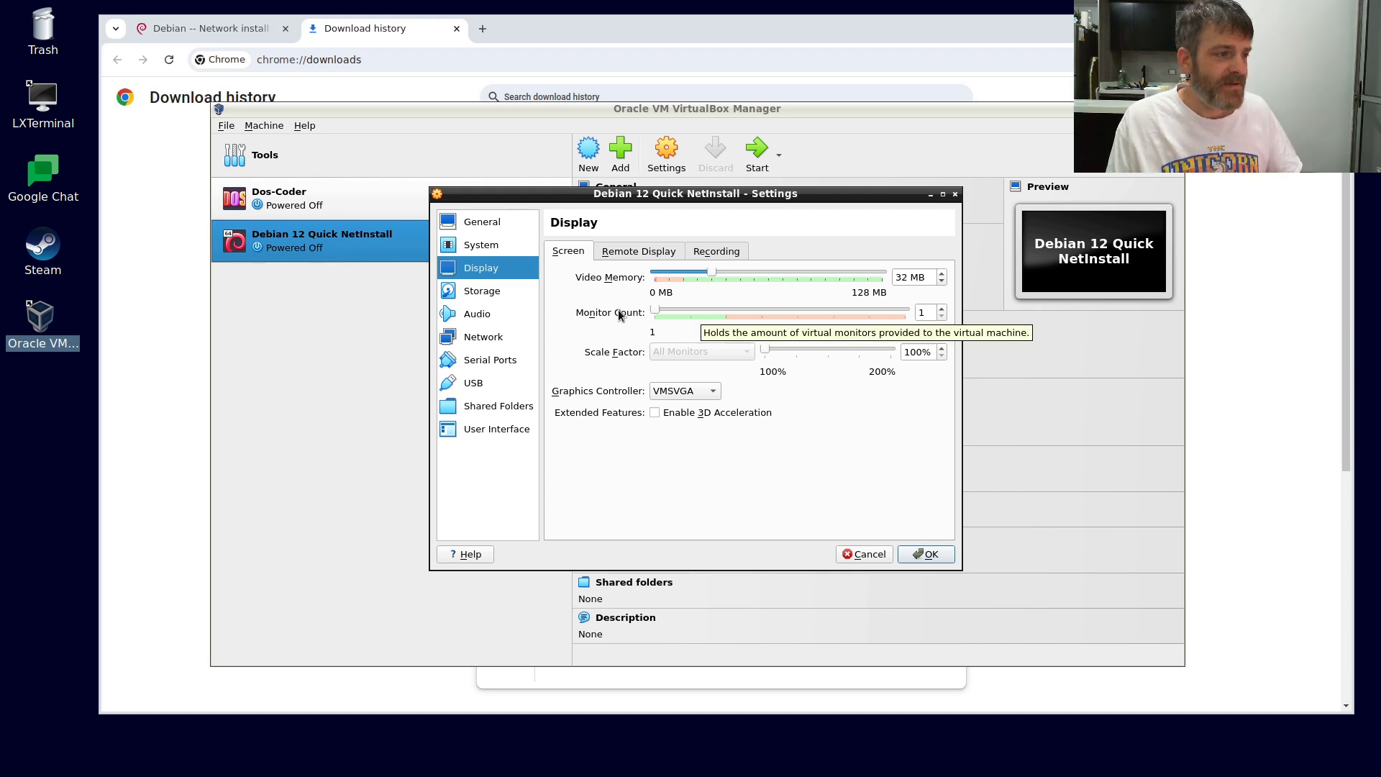
click(674, 395)
click(676, 395)
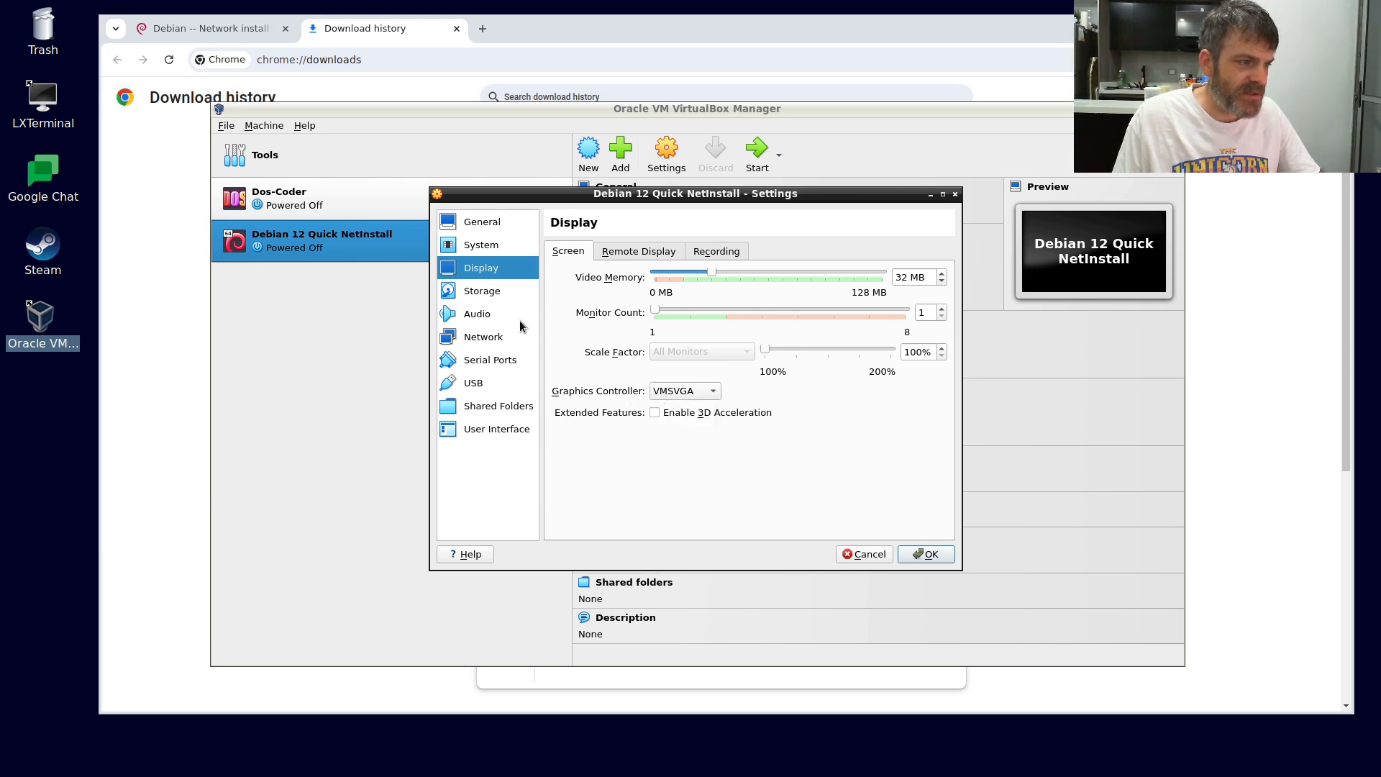
Step: Check the virtual machine's storage, audio and network settings and save the changed configuration
click(474, 289)
click(476, 315)
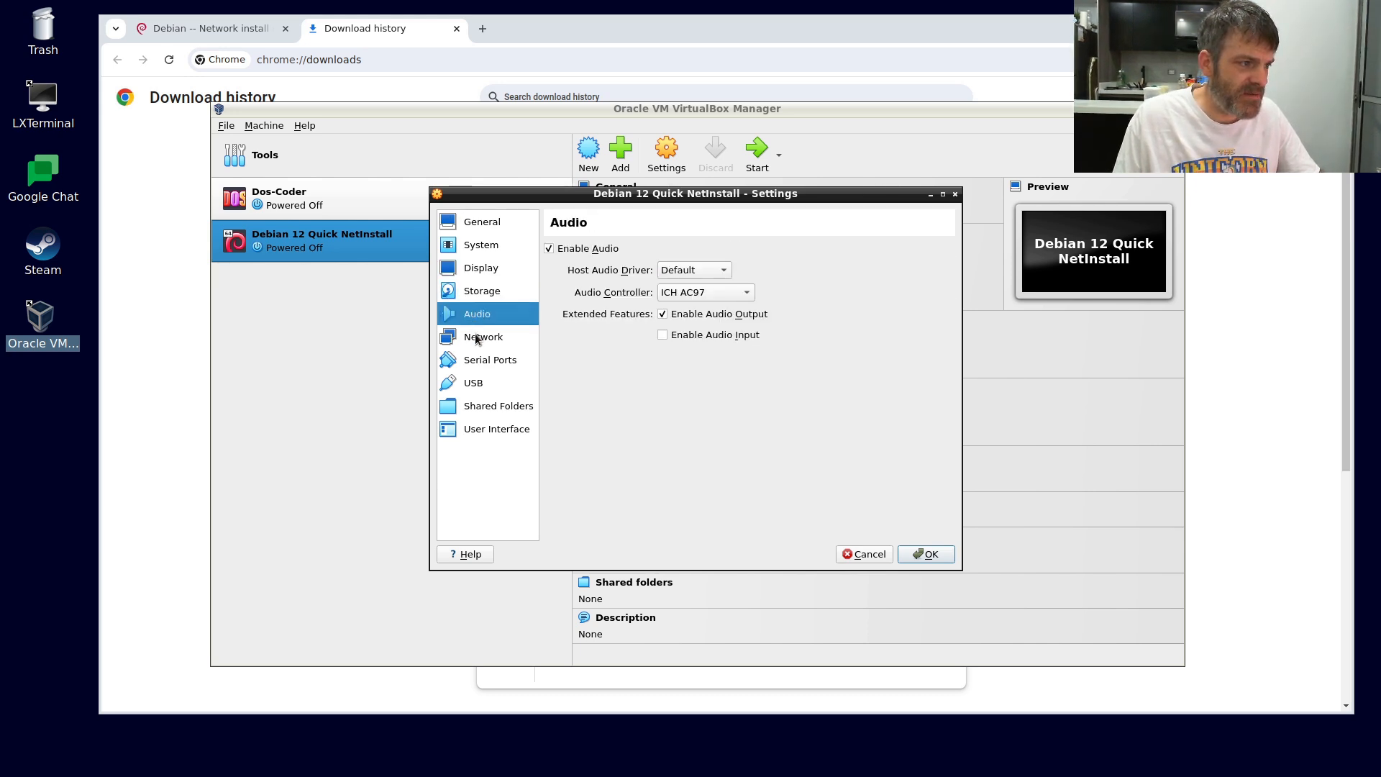
click(474, 336)
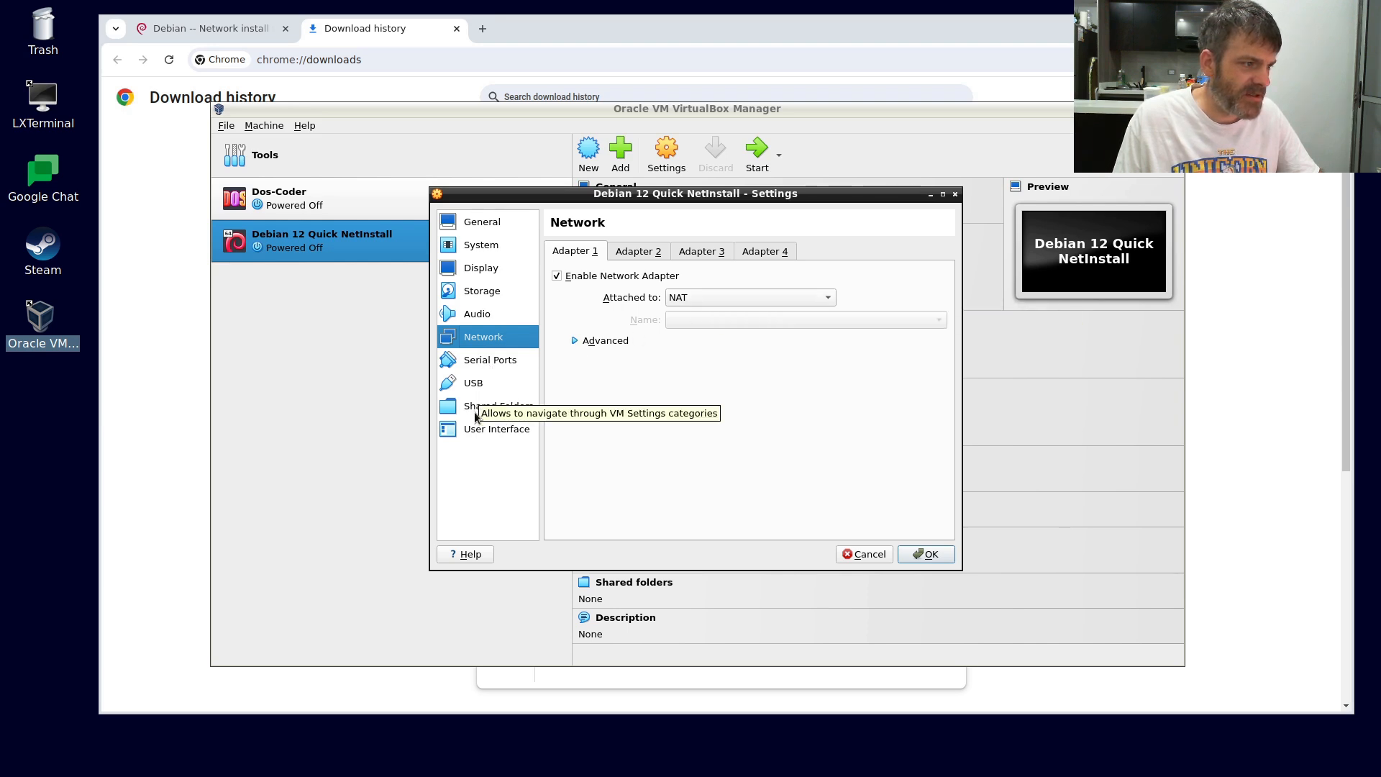
click(928, 553)
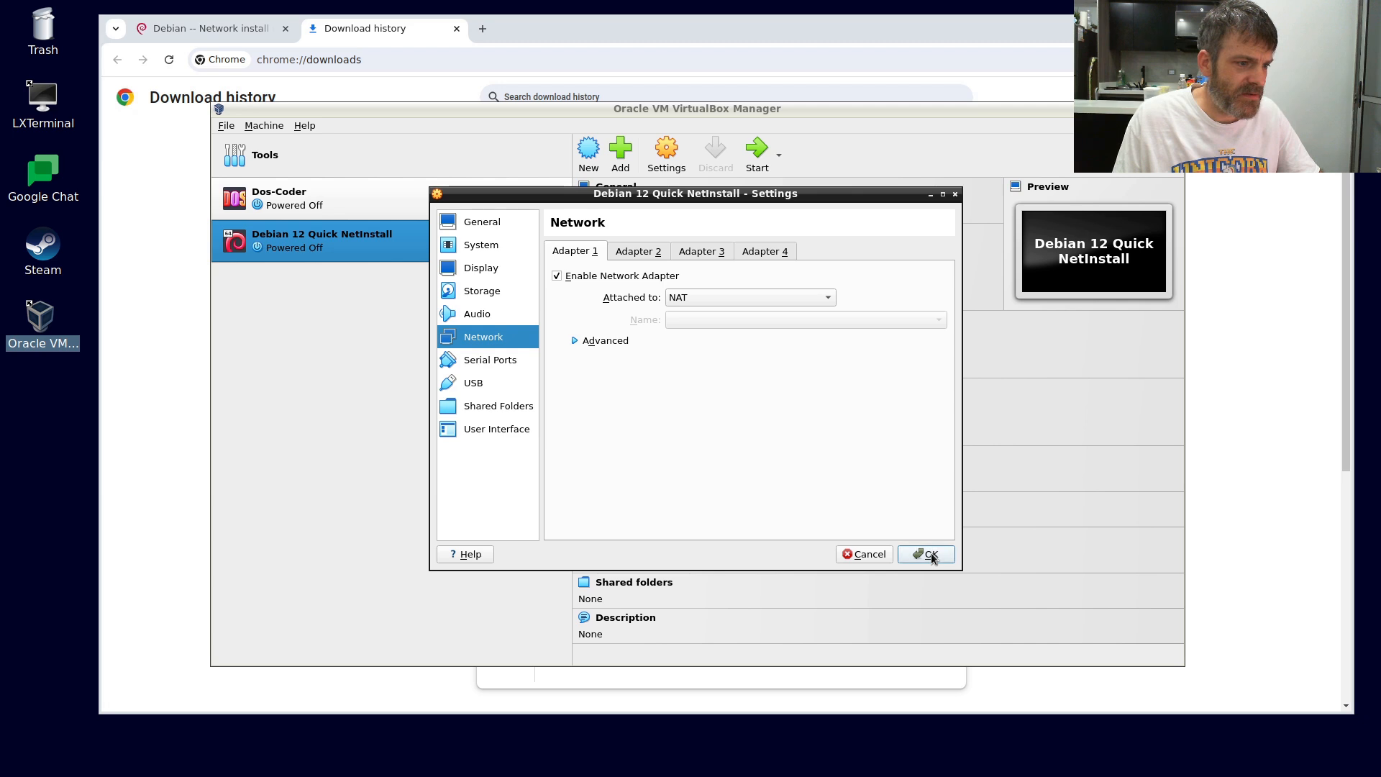
Step: Switch to Chrome and check the progress of the debian-12.5.0-amd64-netinst.iso download
click(622, 27)
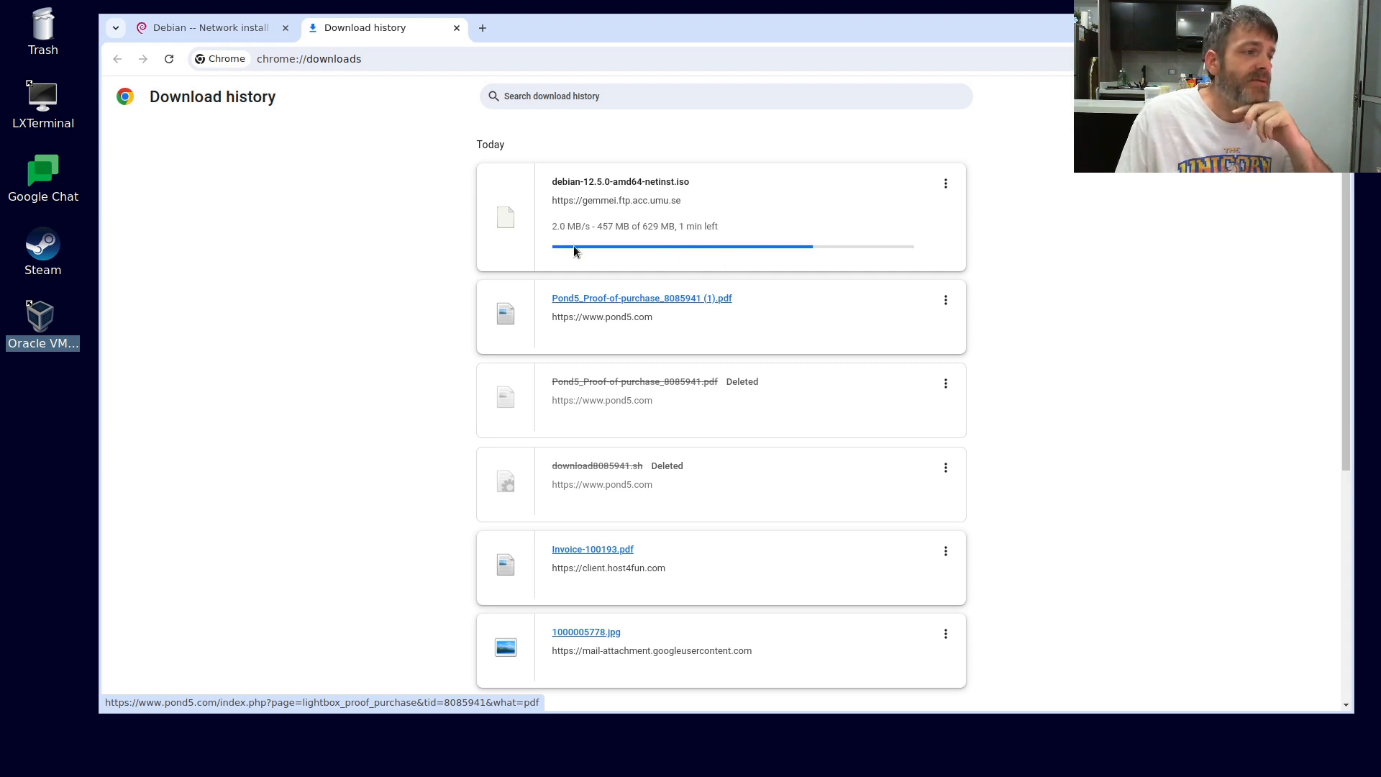
click(229, 32)
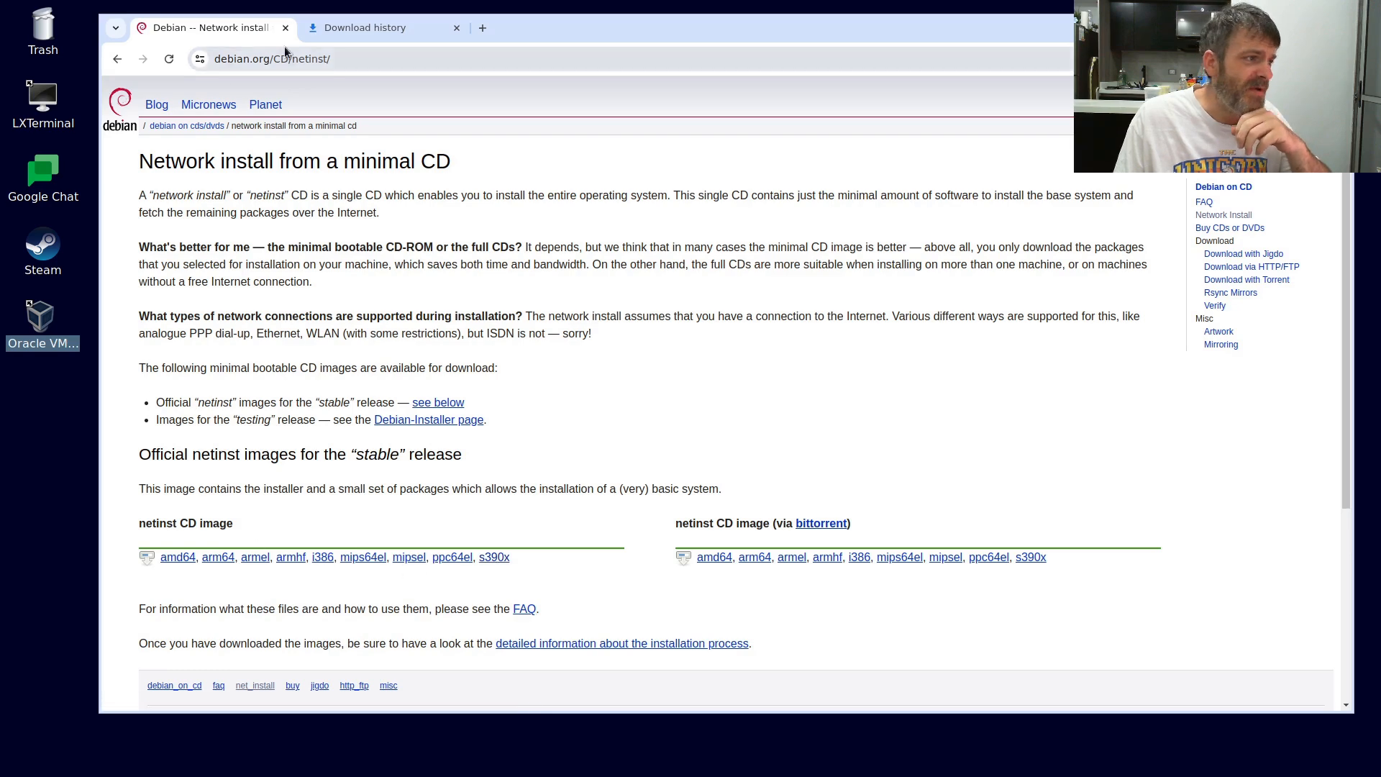
click(347, 30)
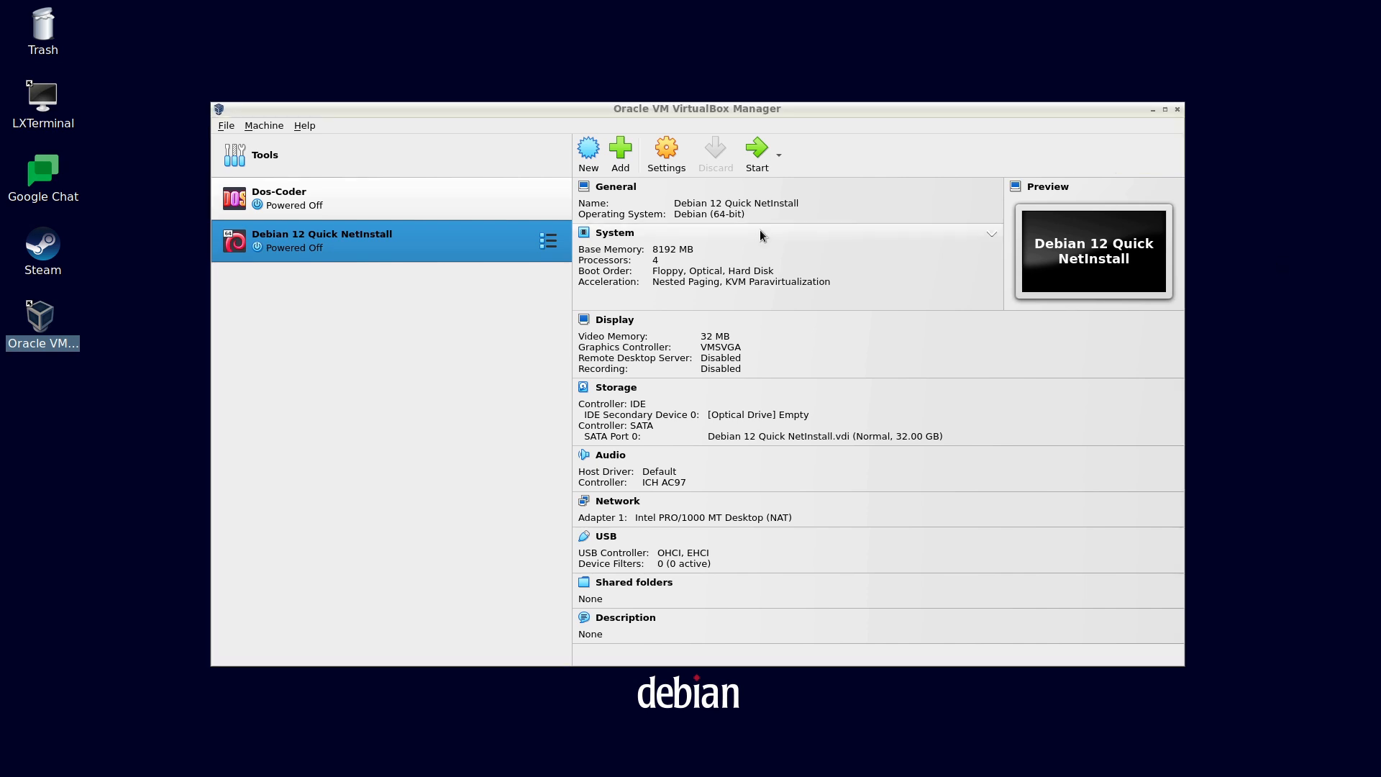
Step: Switch to VirtualBox and open the storage settings of Debian 12 Quick NetInstall at the empty optical drive
click(390, 246)
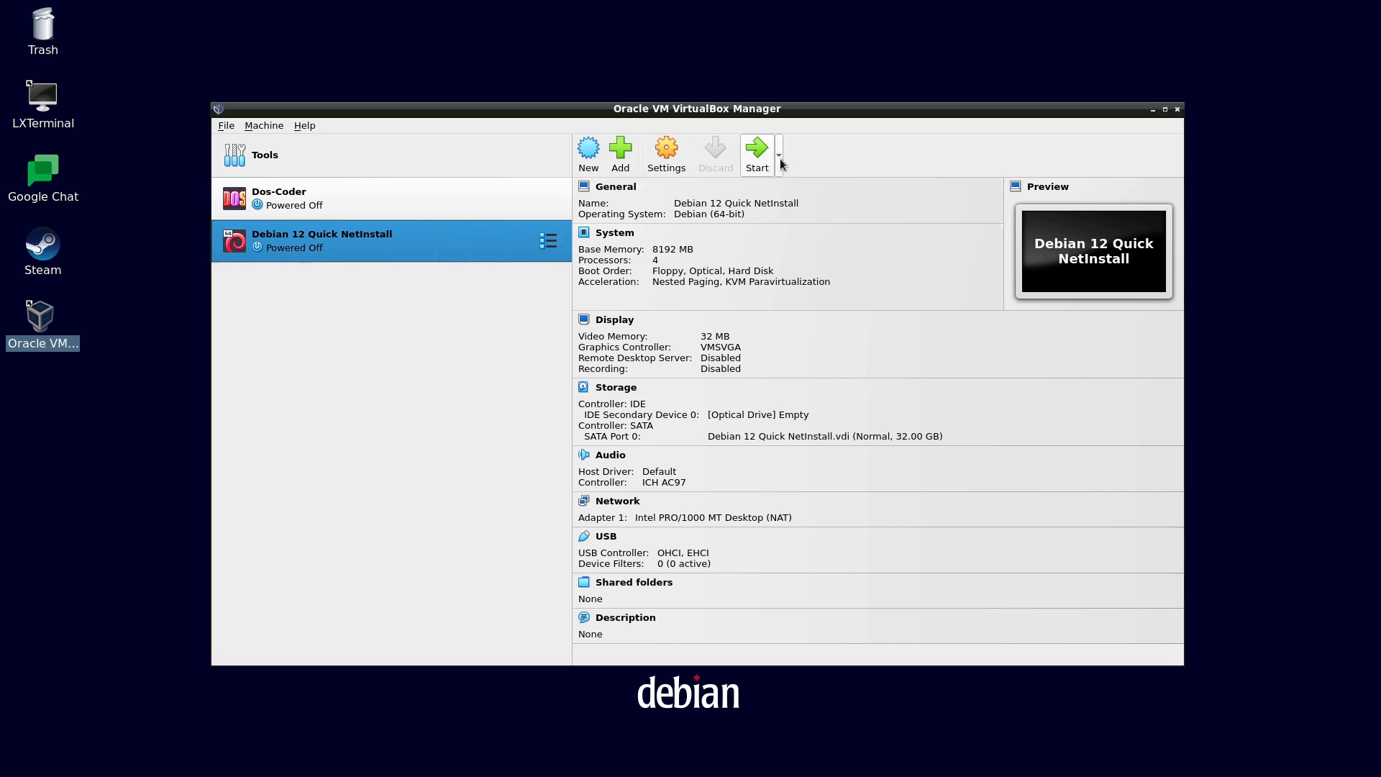
click(665, 153)
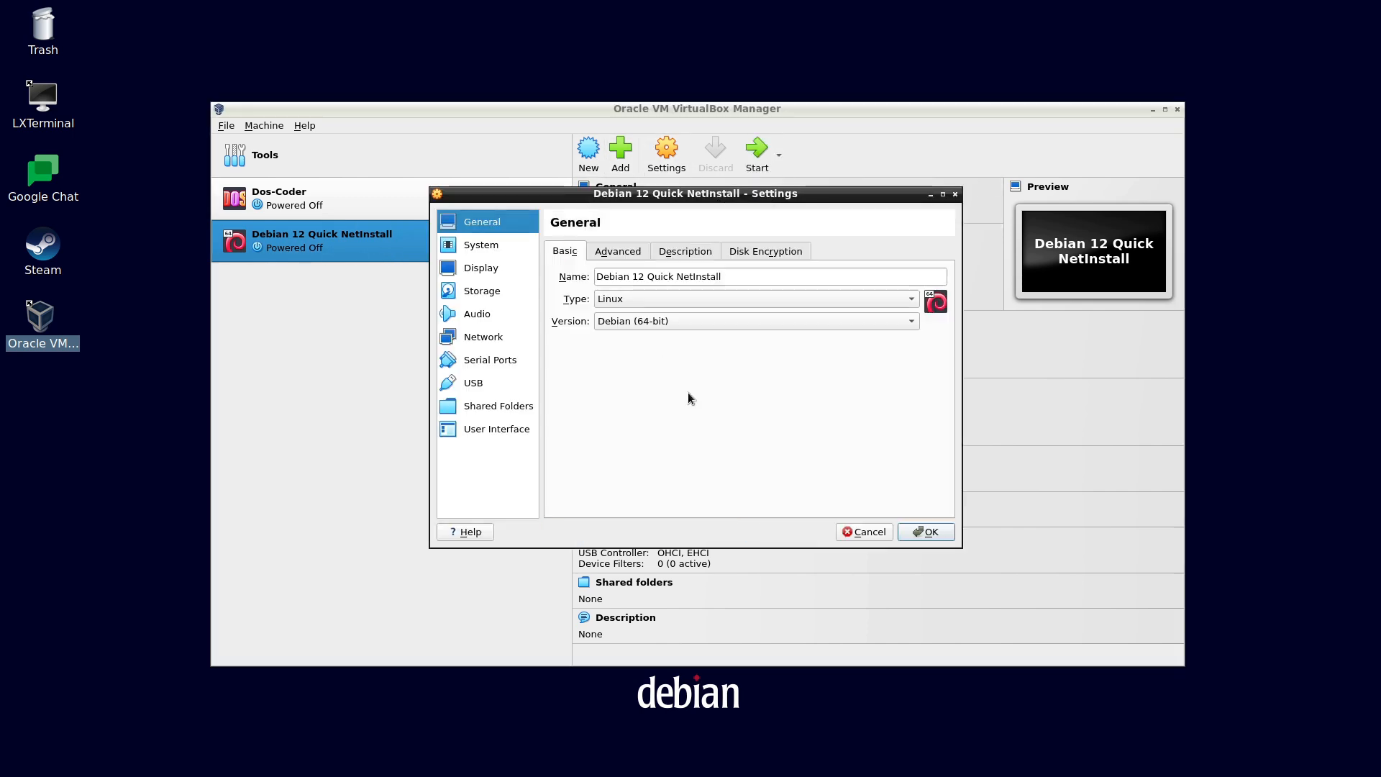
click(477, 292)
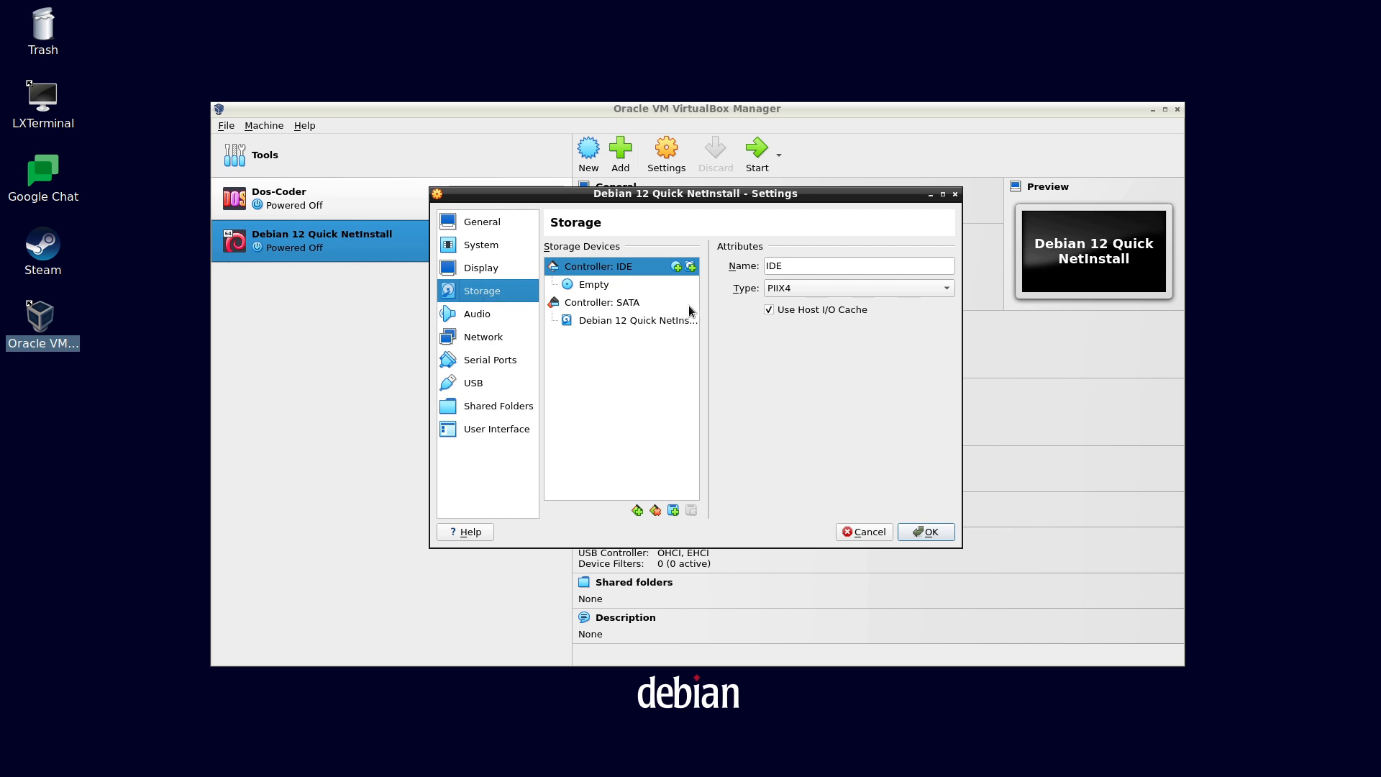
click(584, 321)
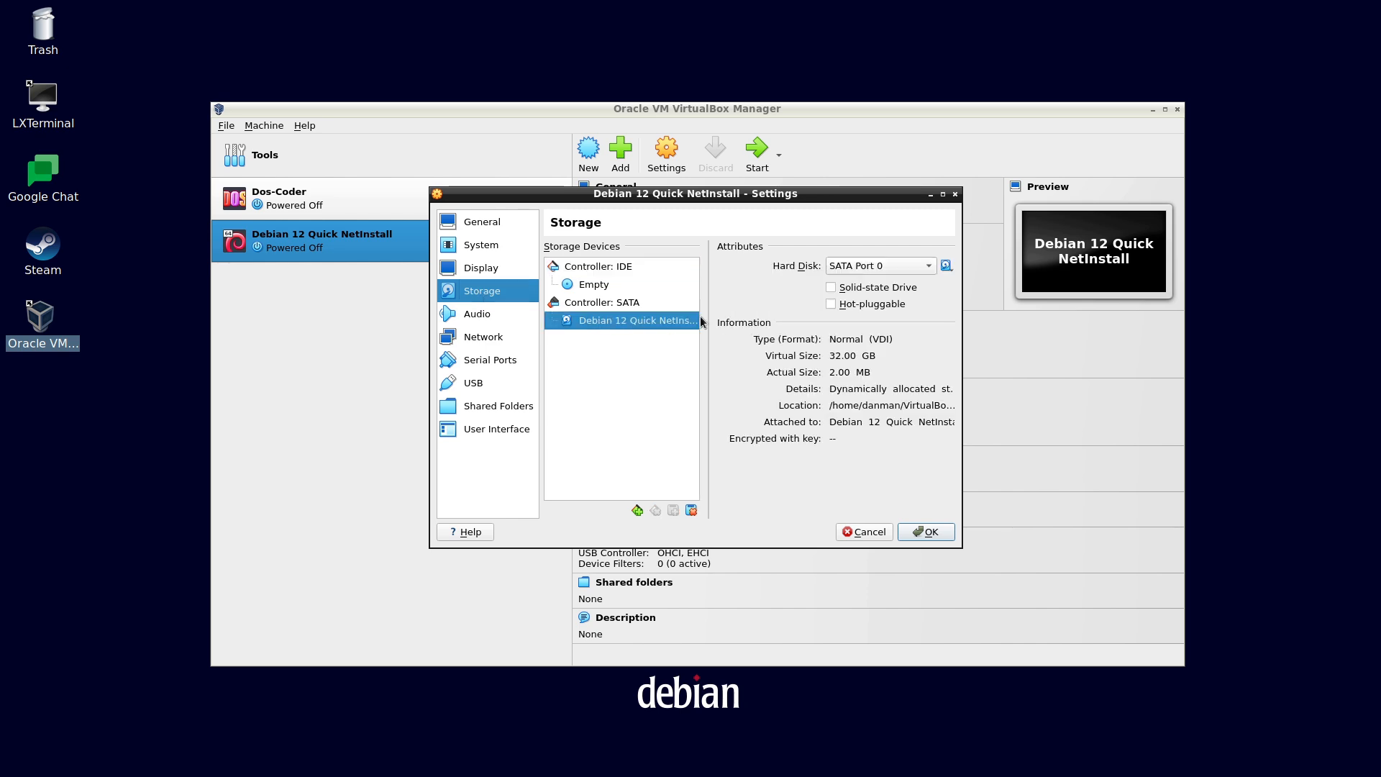
click(626, 286)
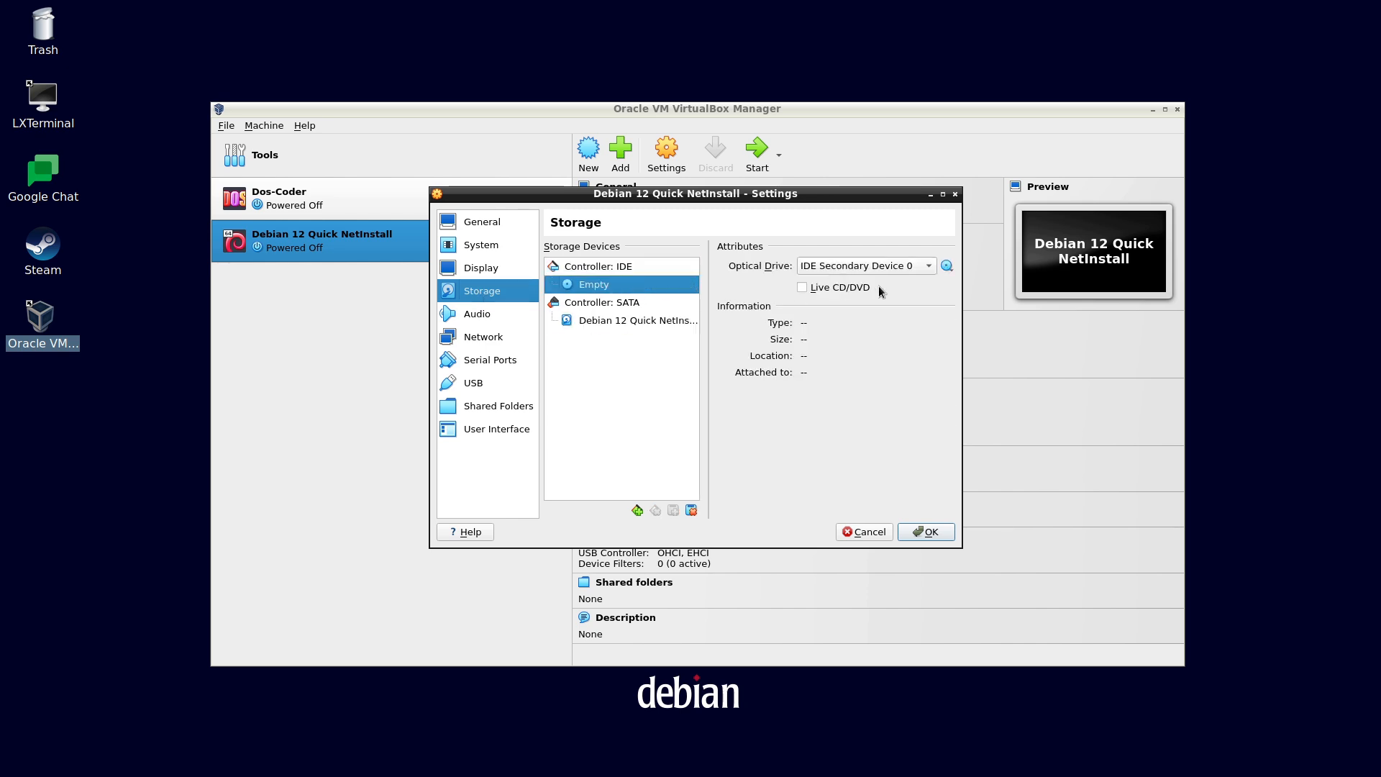
click(946, 268)
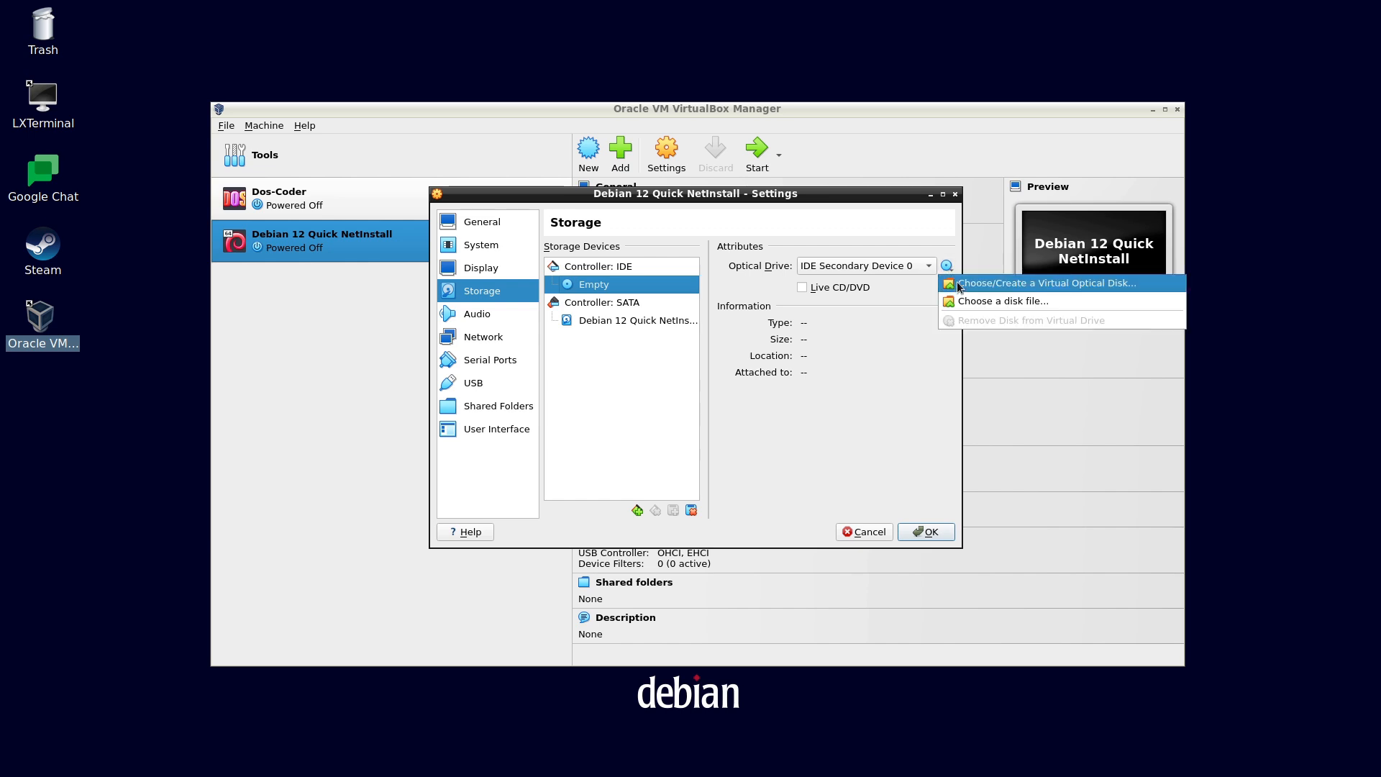
click(956, 283)
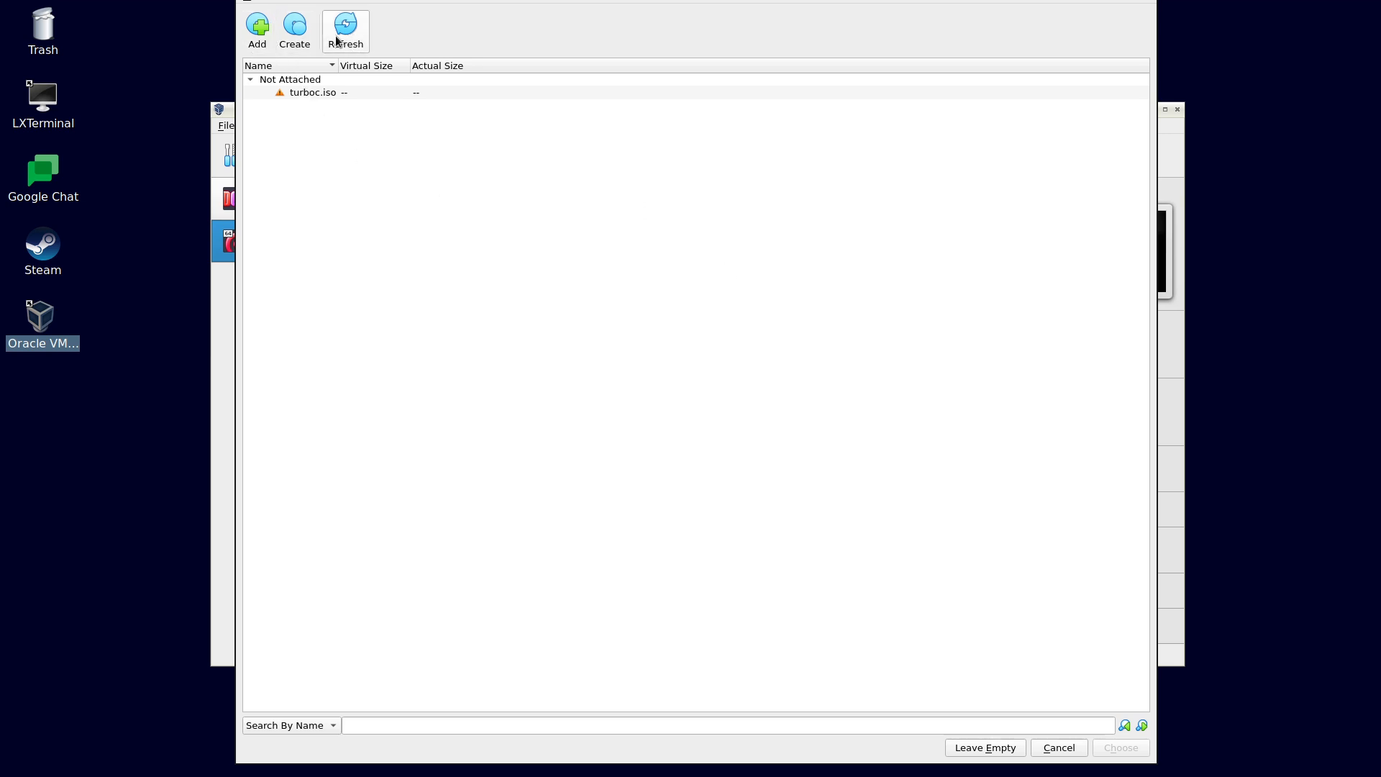
click(1055, 752)
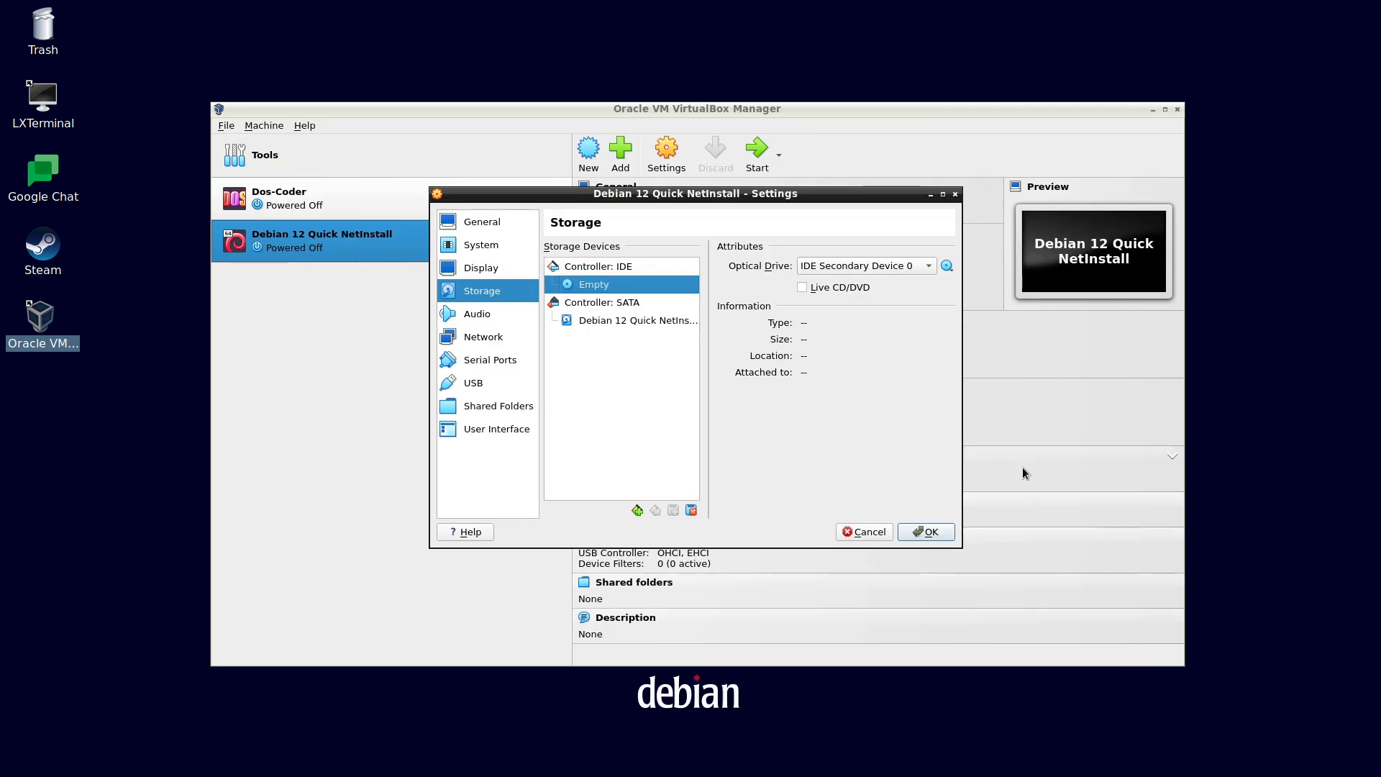
Step: Attach debian-12.5.0-amd64-netinst.iso from the Downloads folder to the optical drive and save the machine's settings
click(947, 266)
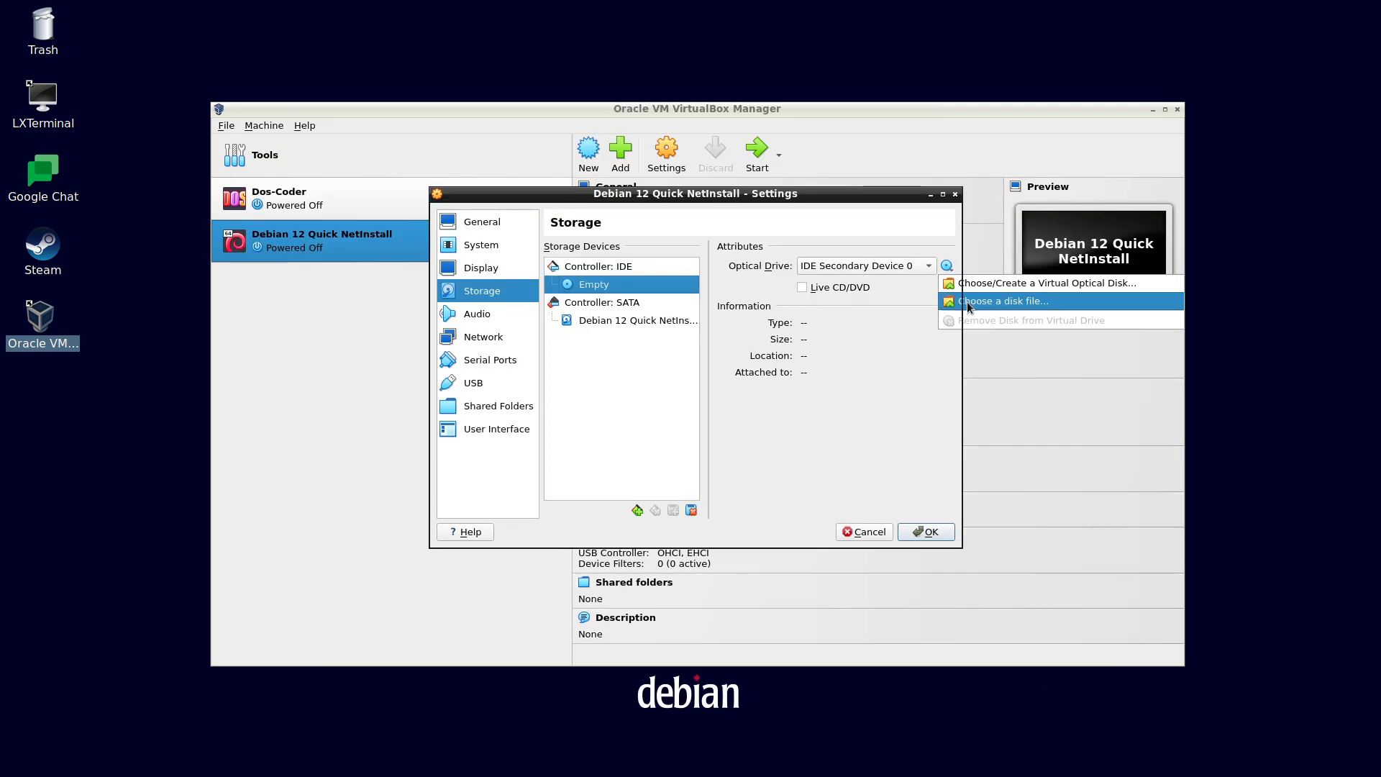
click(965, 302)
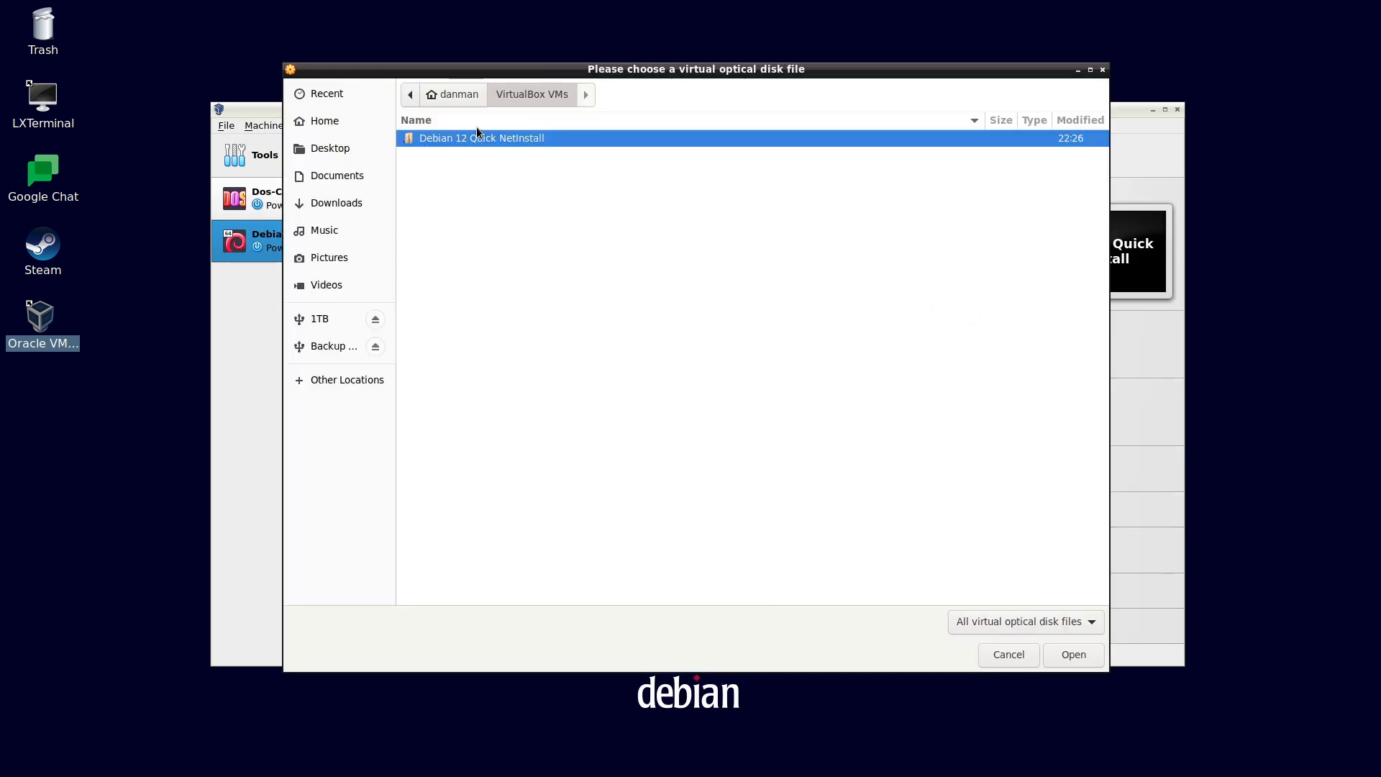
click(362, 194)
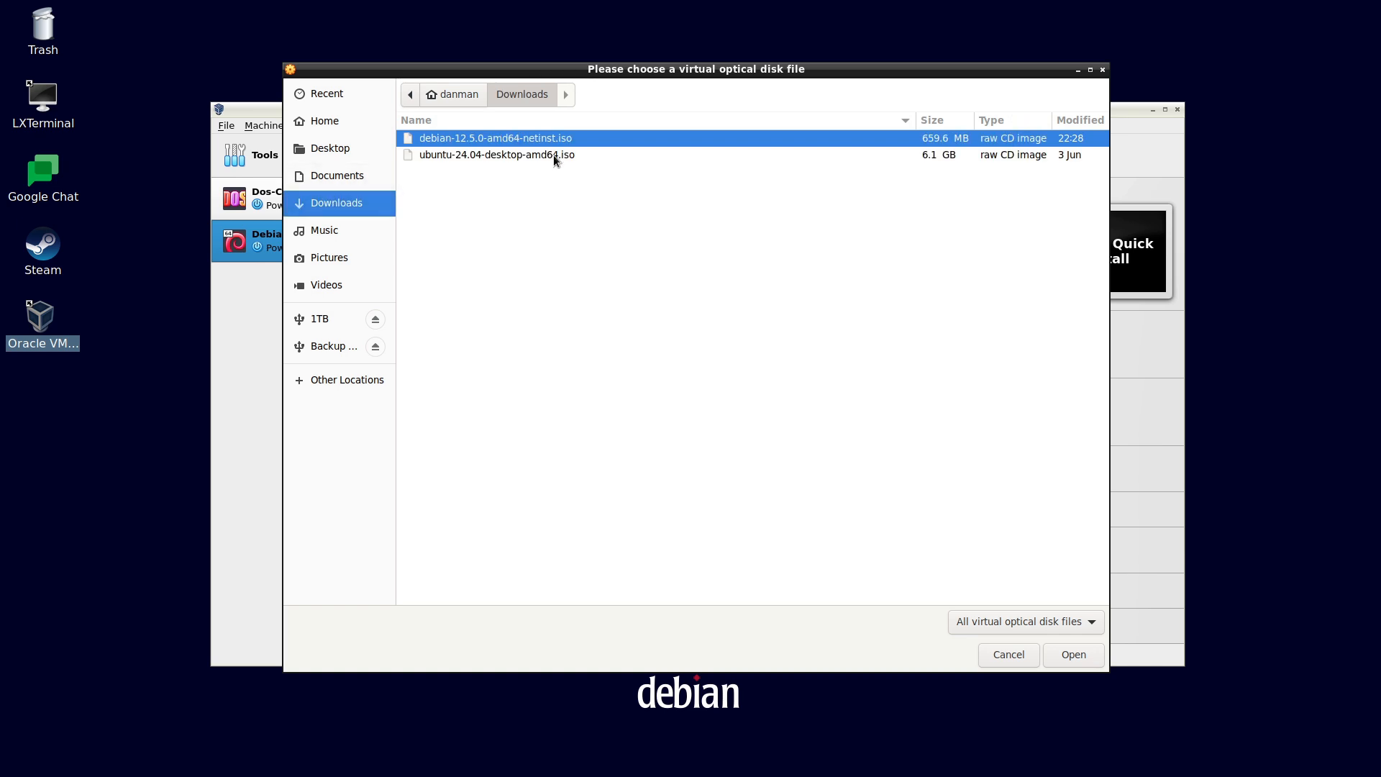
click(1064, 652)
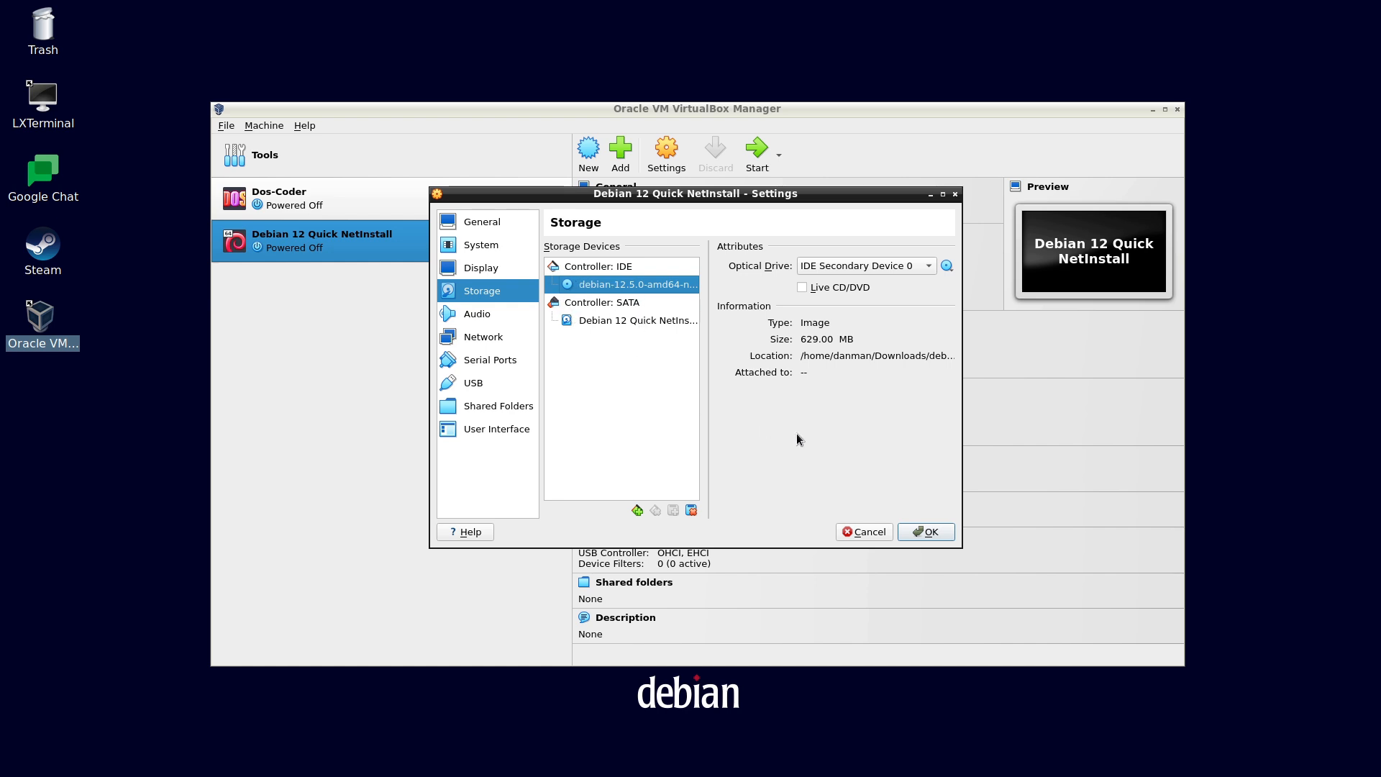
click(925, 533)
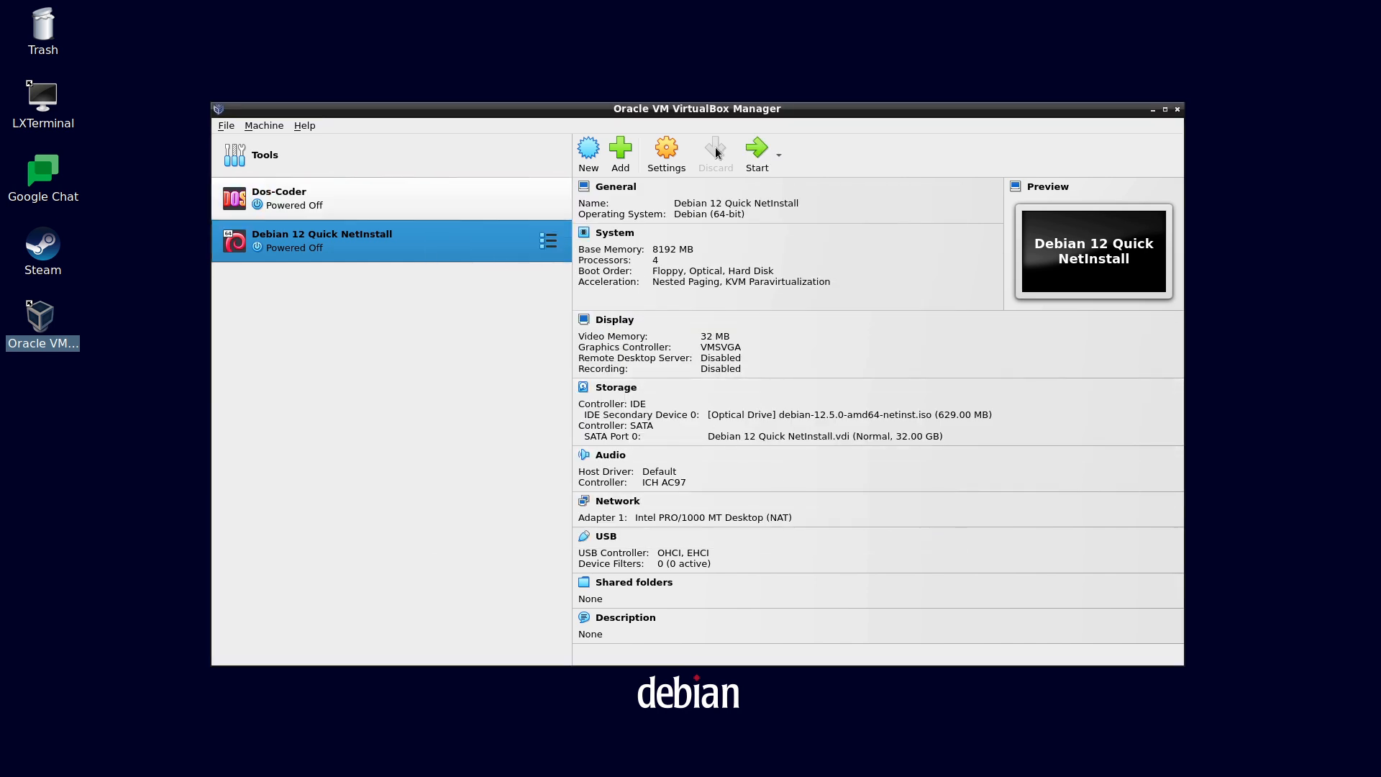
Step: Start the Debian 12 Quick NetInstall virtual machine and enlarge its window
click(747, 154)
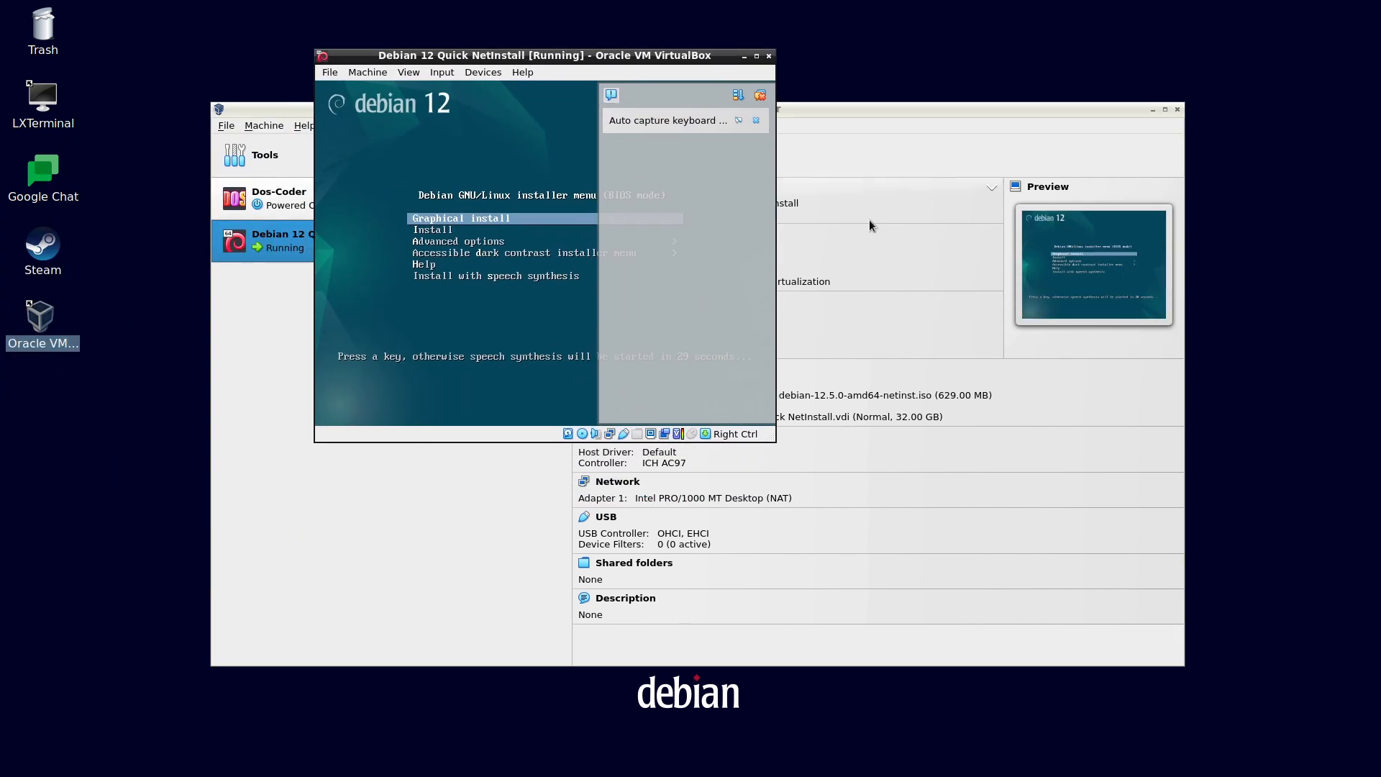
click(780, 441)
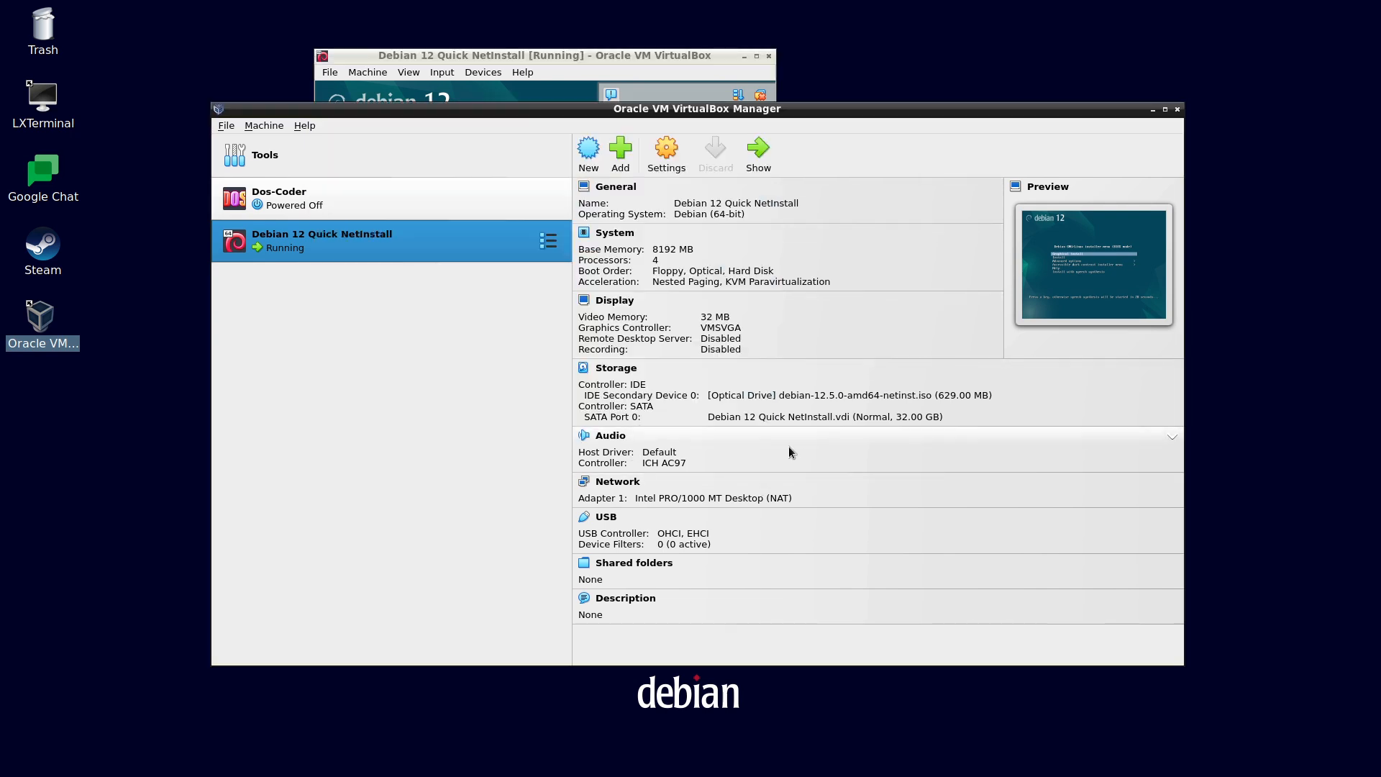
click(605, 57)
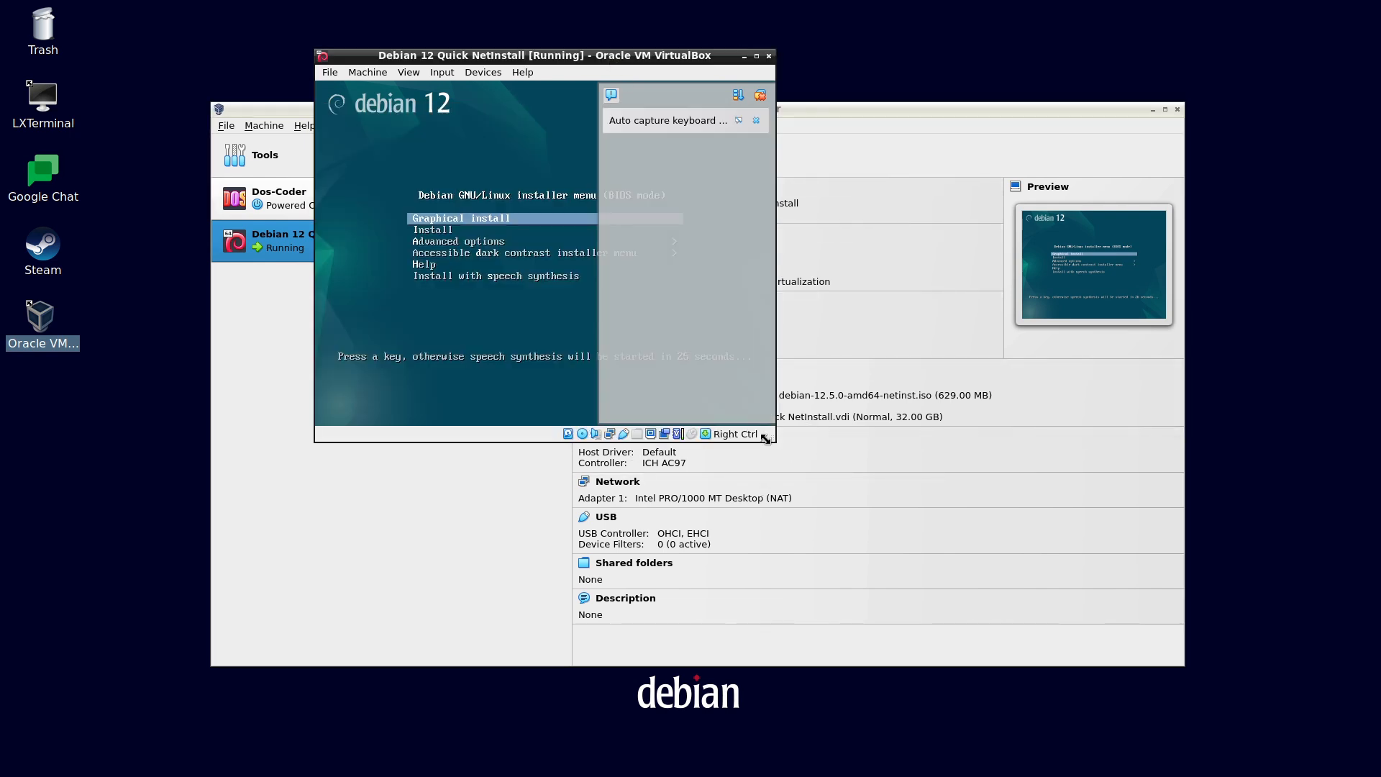
drag(765, 439, 1192, 532)
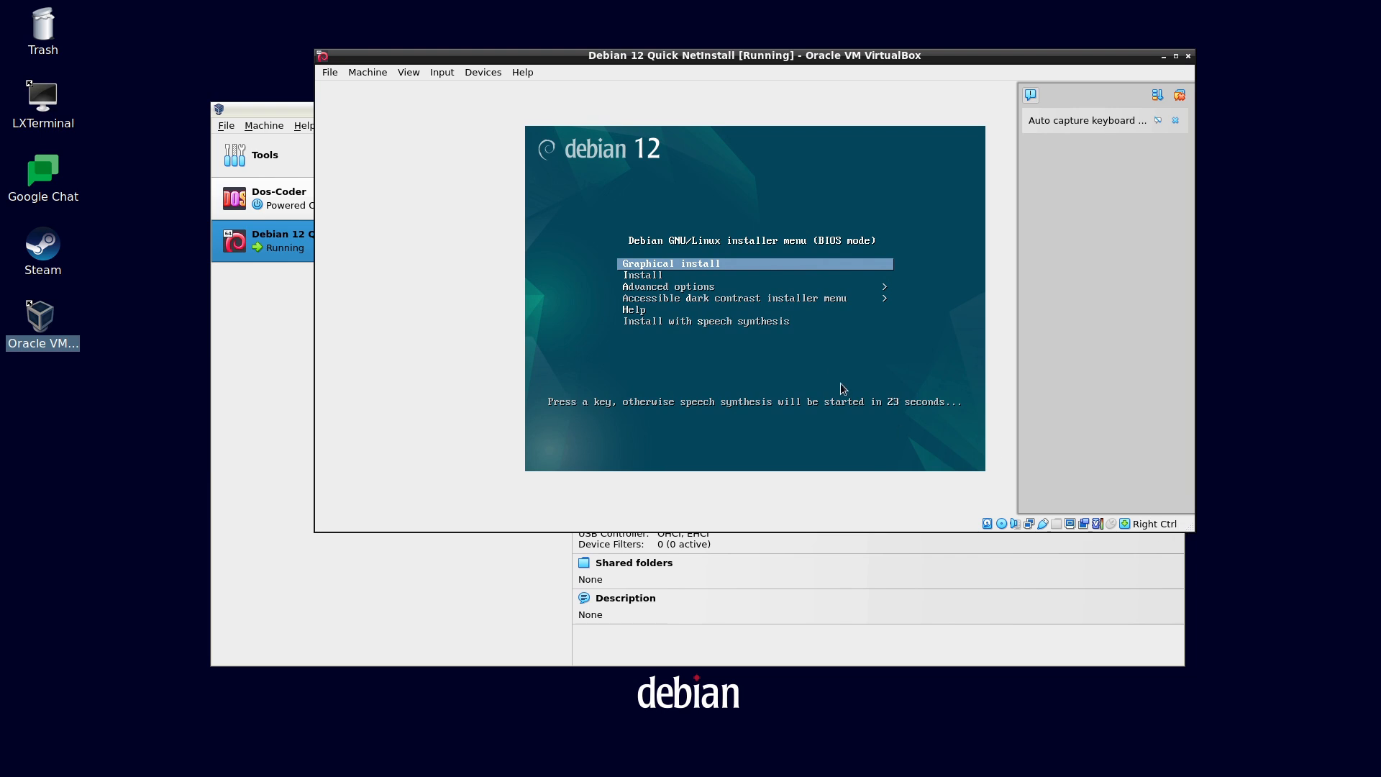
Step: Dismiss the keyboard auto-capture notification and switch the running machine's window to Scaled Mode
click(1175, 120)
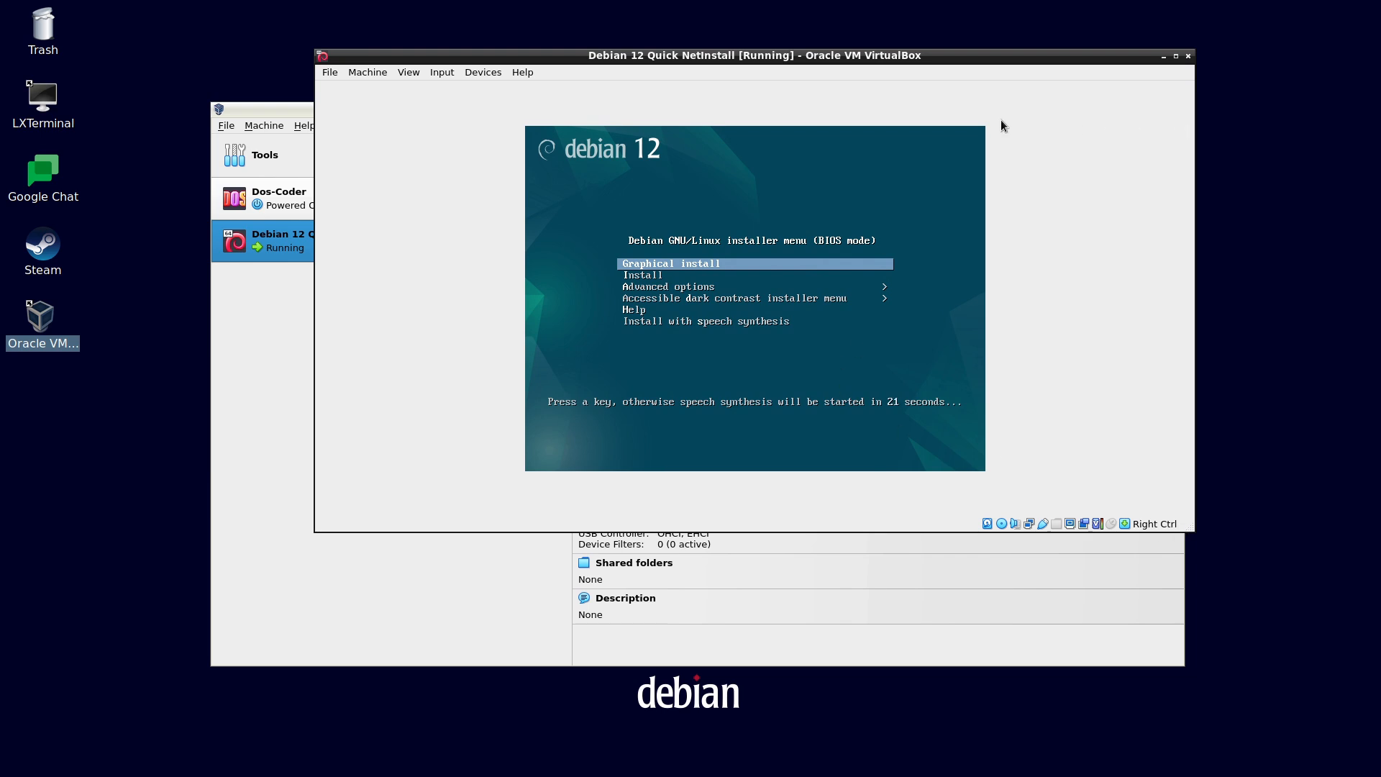
click(438, 72)
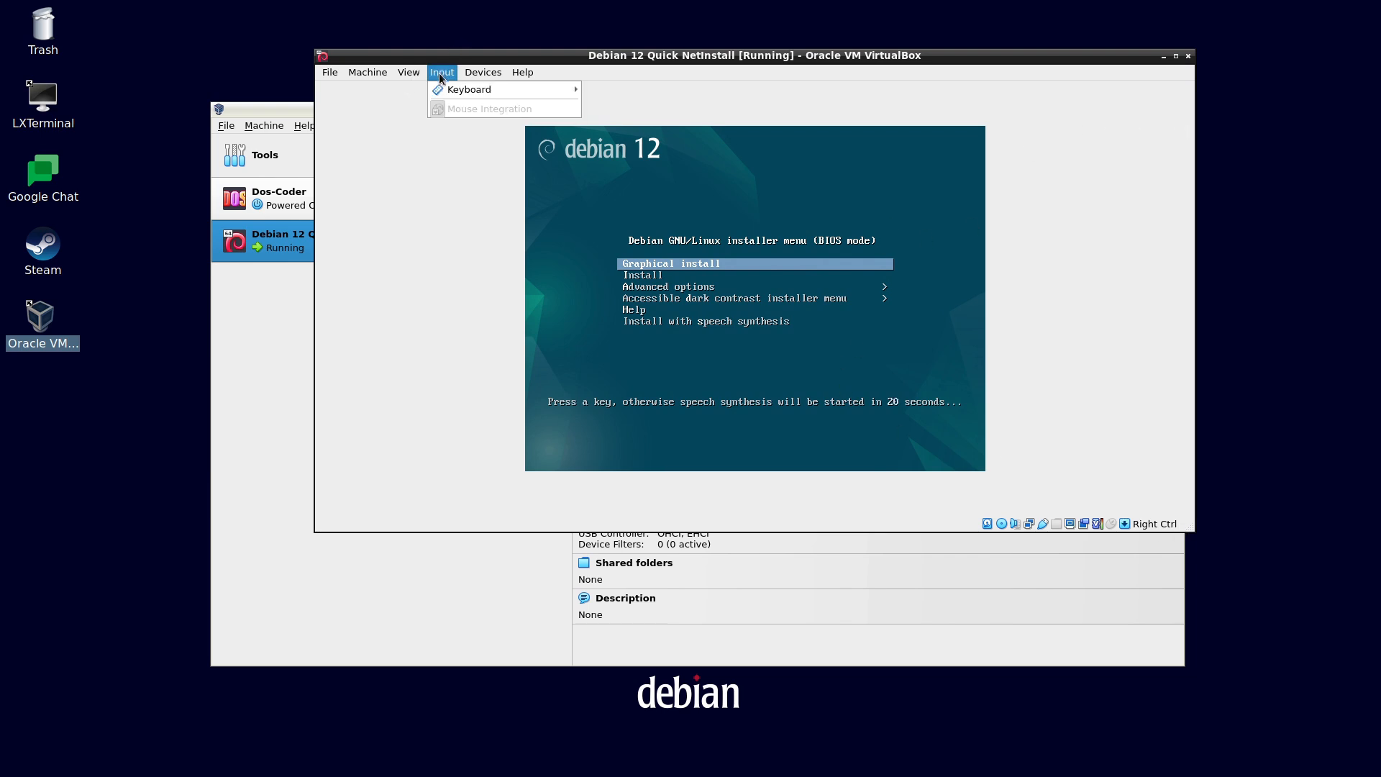
mouse_move(381, 72)
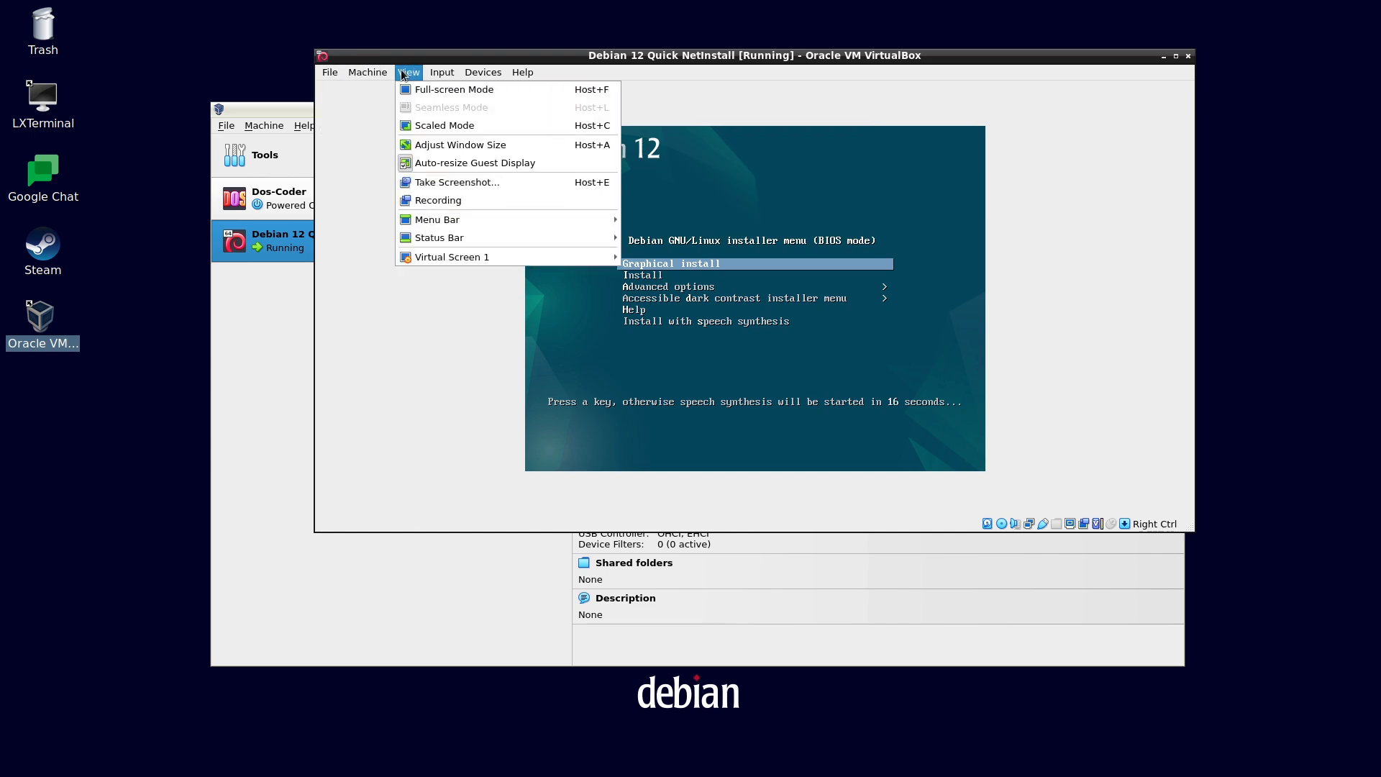
click(430, 126)
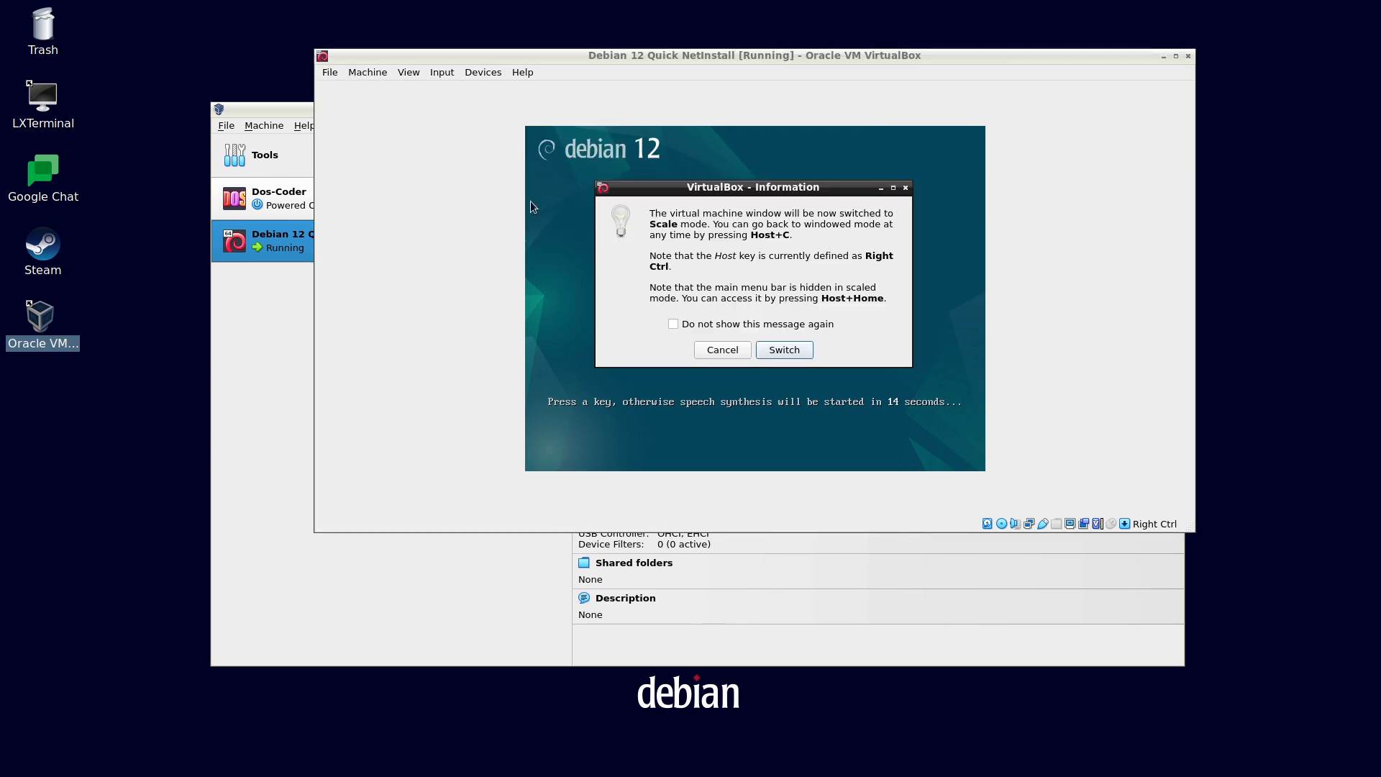
click(769, 351)
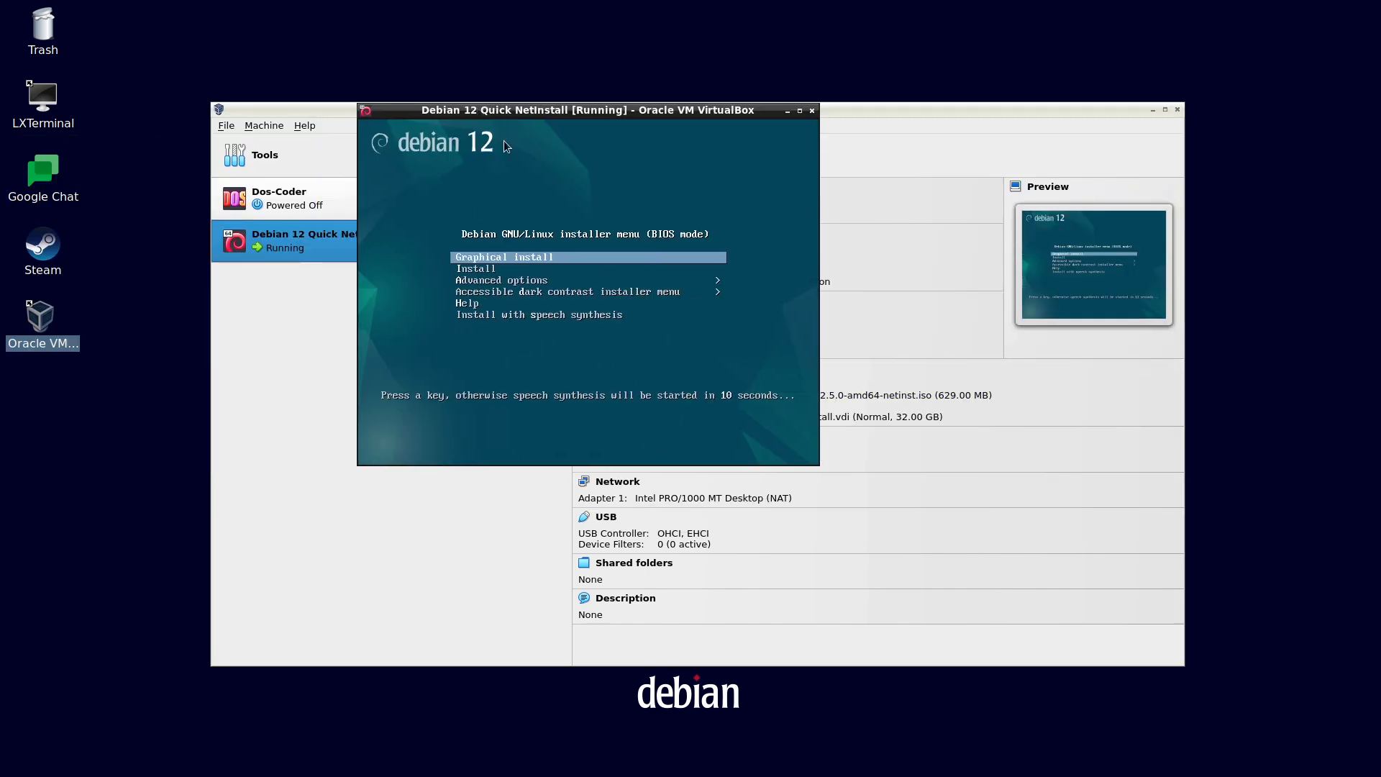
Step: Stop the boot menu countdown by highlighting Install, and enlarge and reposition the virtual machine window on the desktop
key(Down)
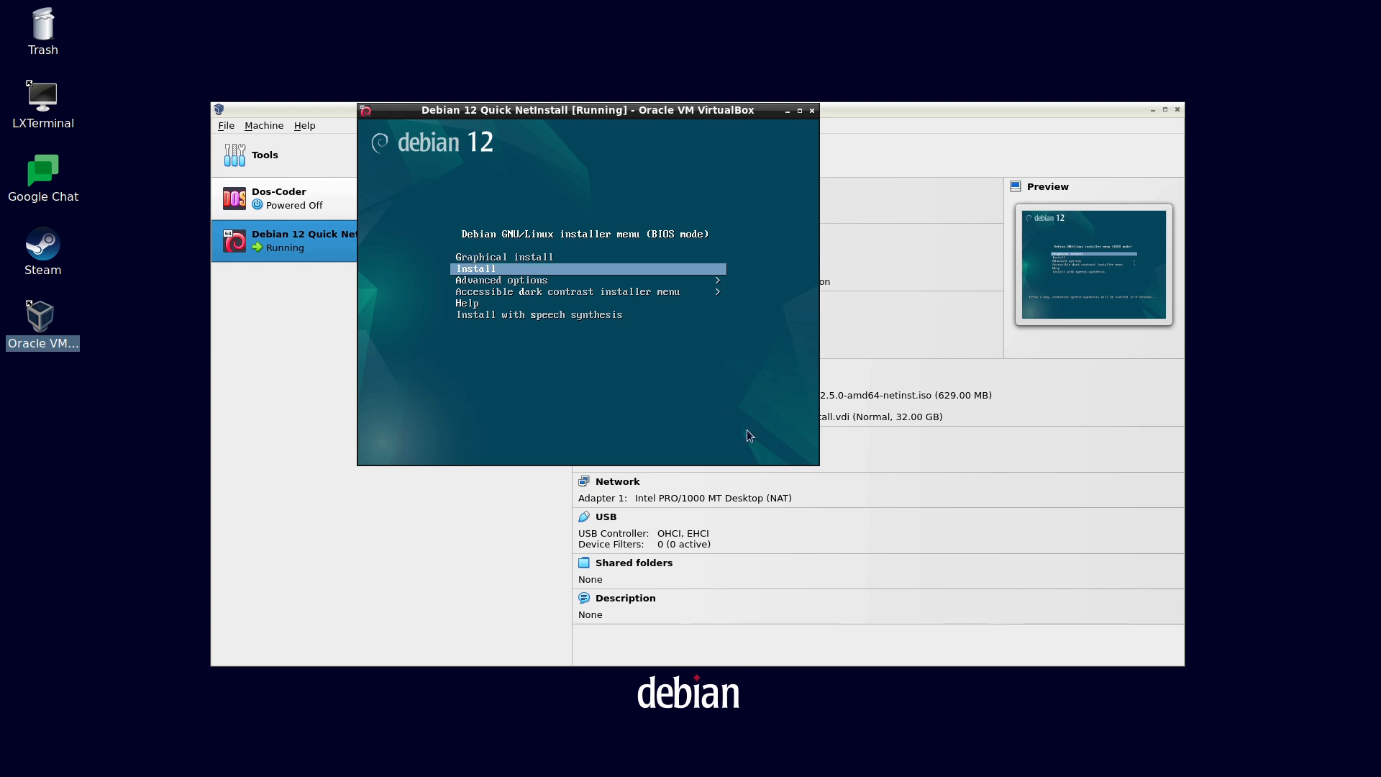
drag(818, 464, 1165, 734)
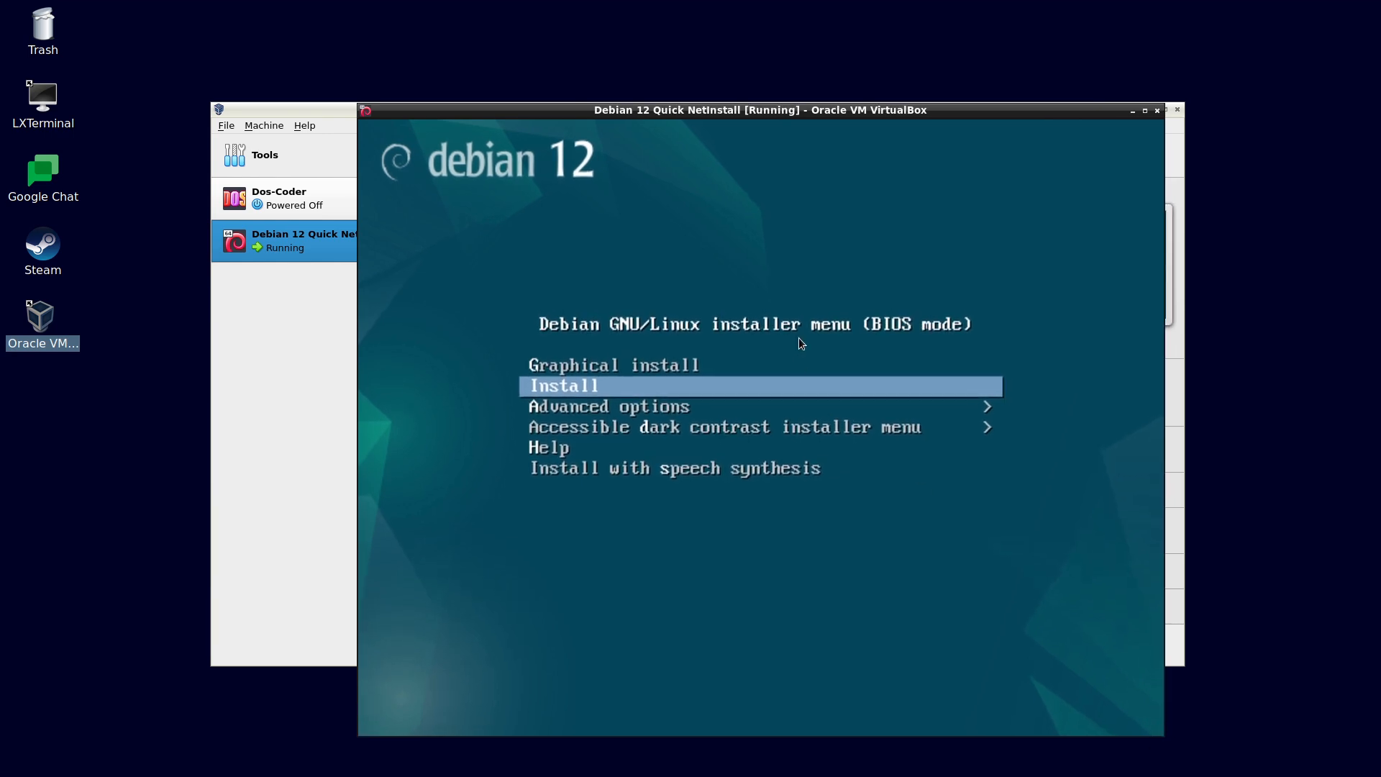
drag(724, 109, 555, 47)
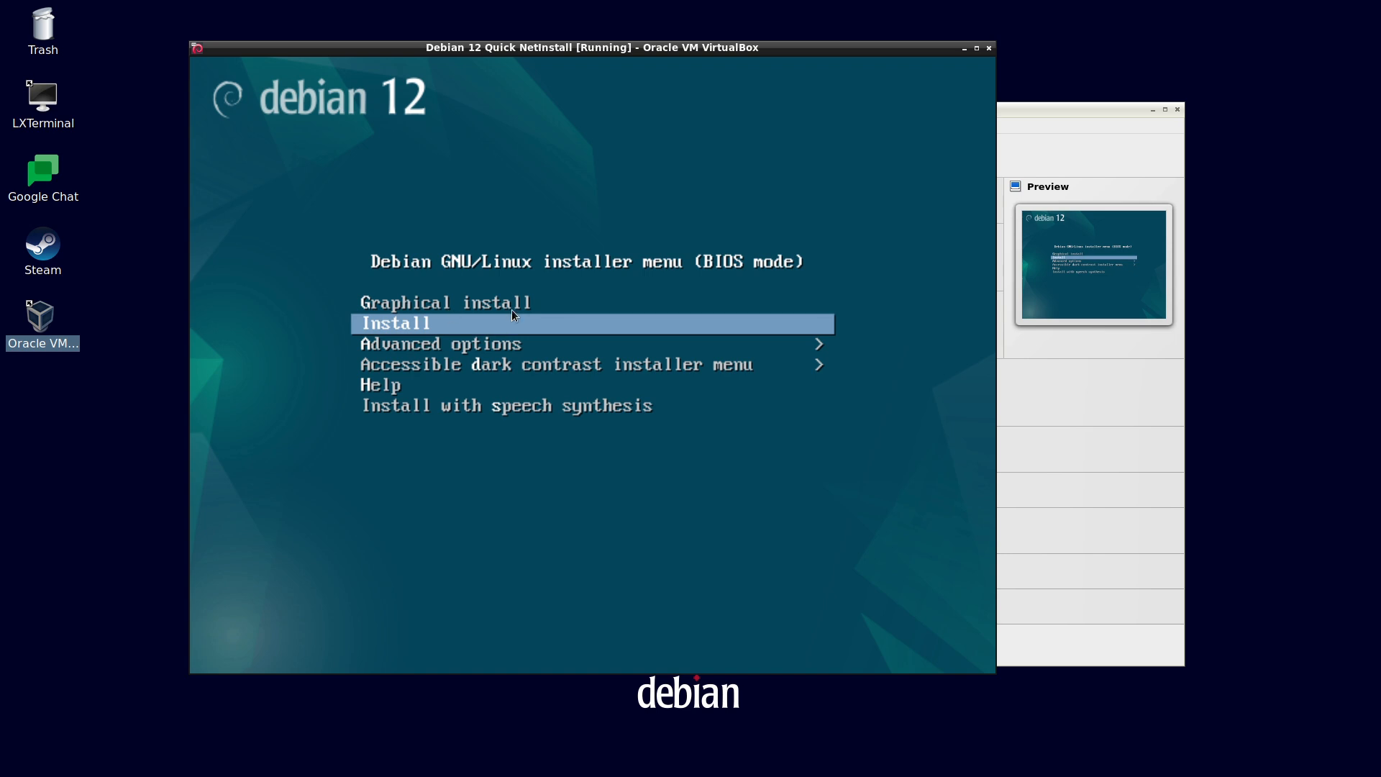
Step: Start the Graphical install from the installer menu and dismiss the mouse integration notification
key(Up)
key(Return)
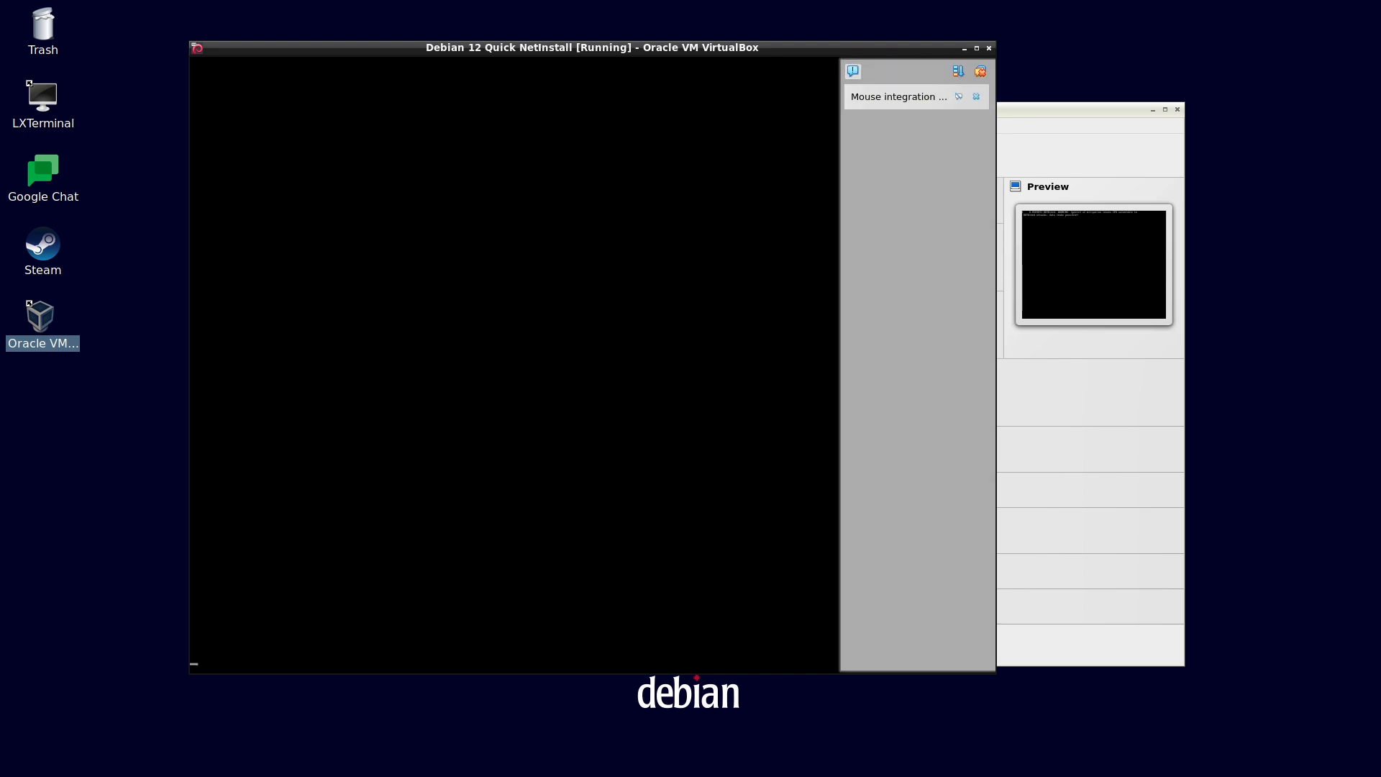
click(959, 96)
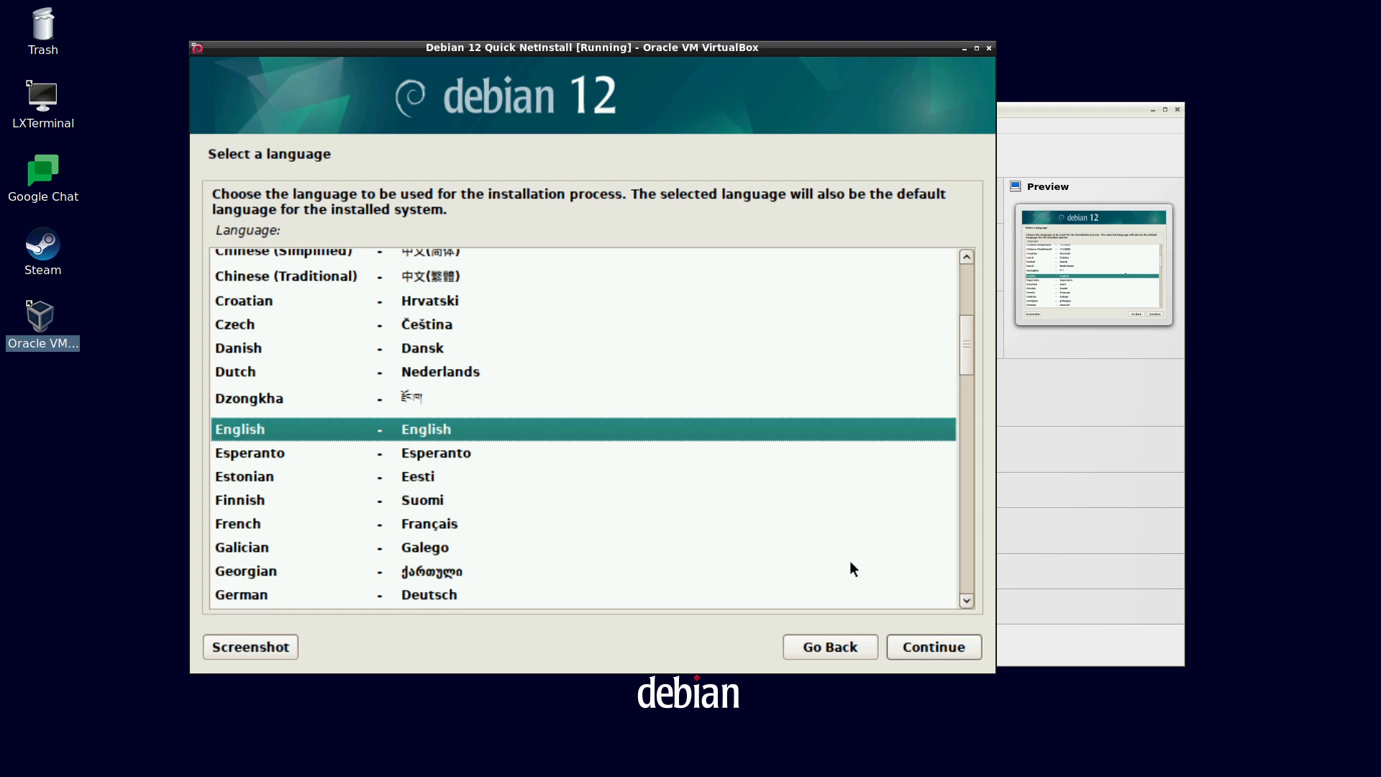
Step: Set the installation language to English, the location to United States and the keymap to American English
click(839, 432)
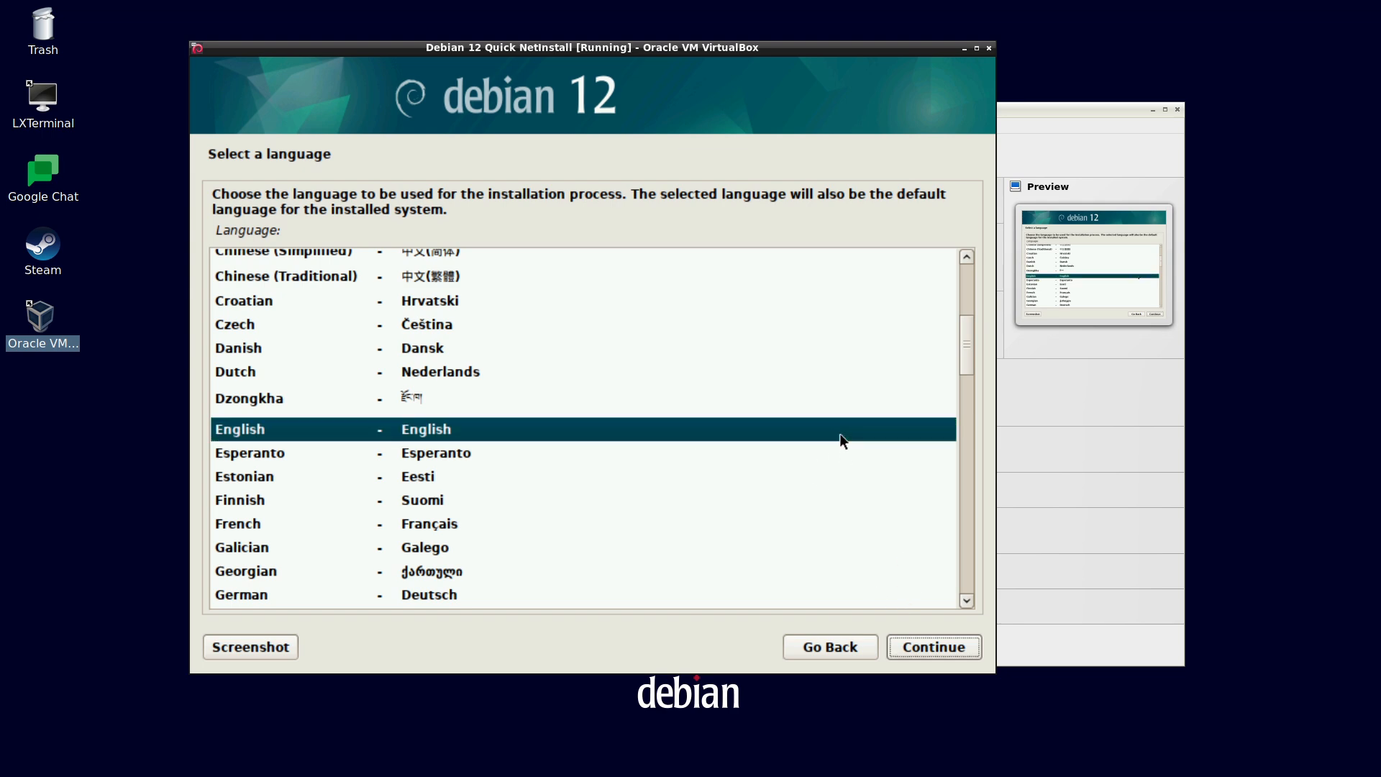
click(921, 646)
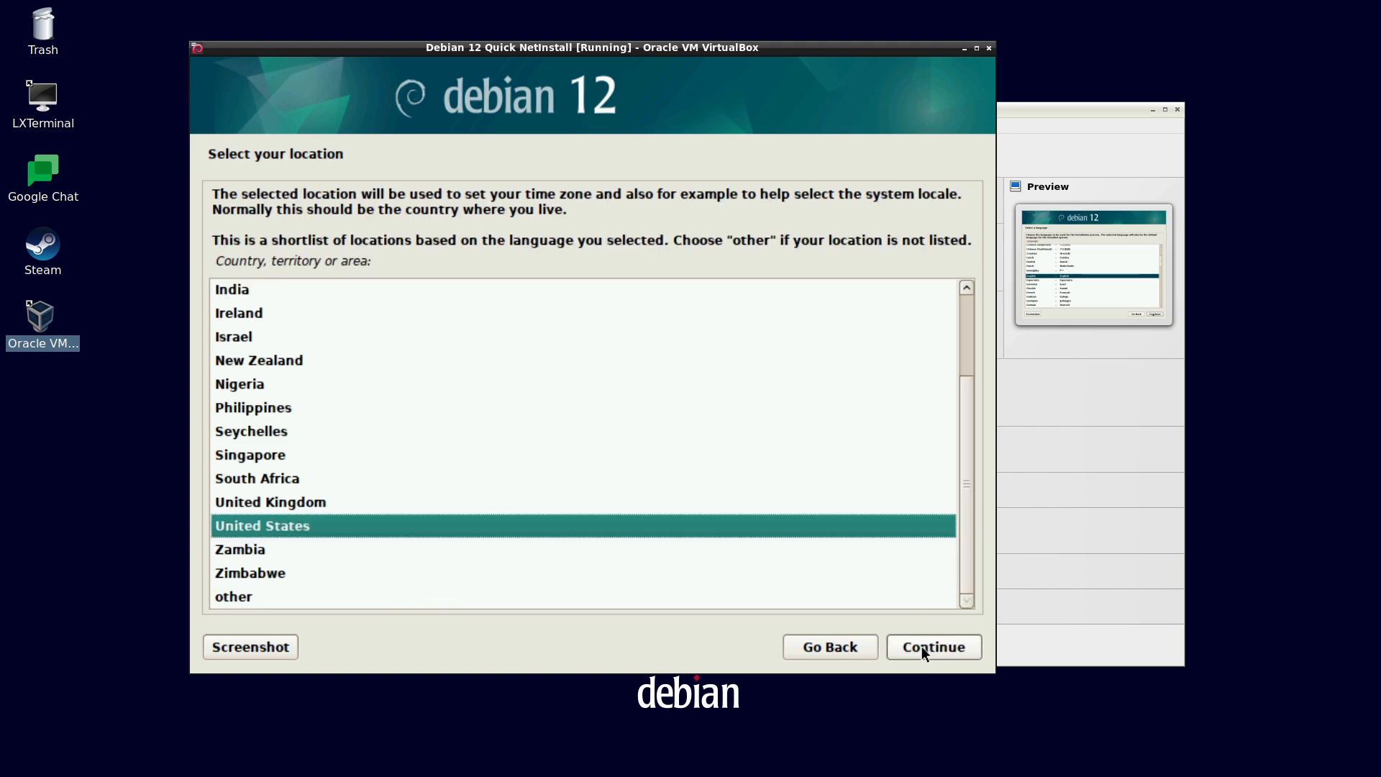
click(914, 642)
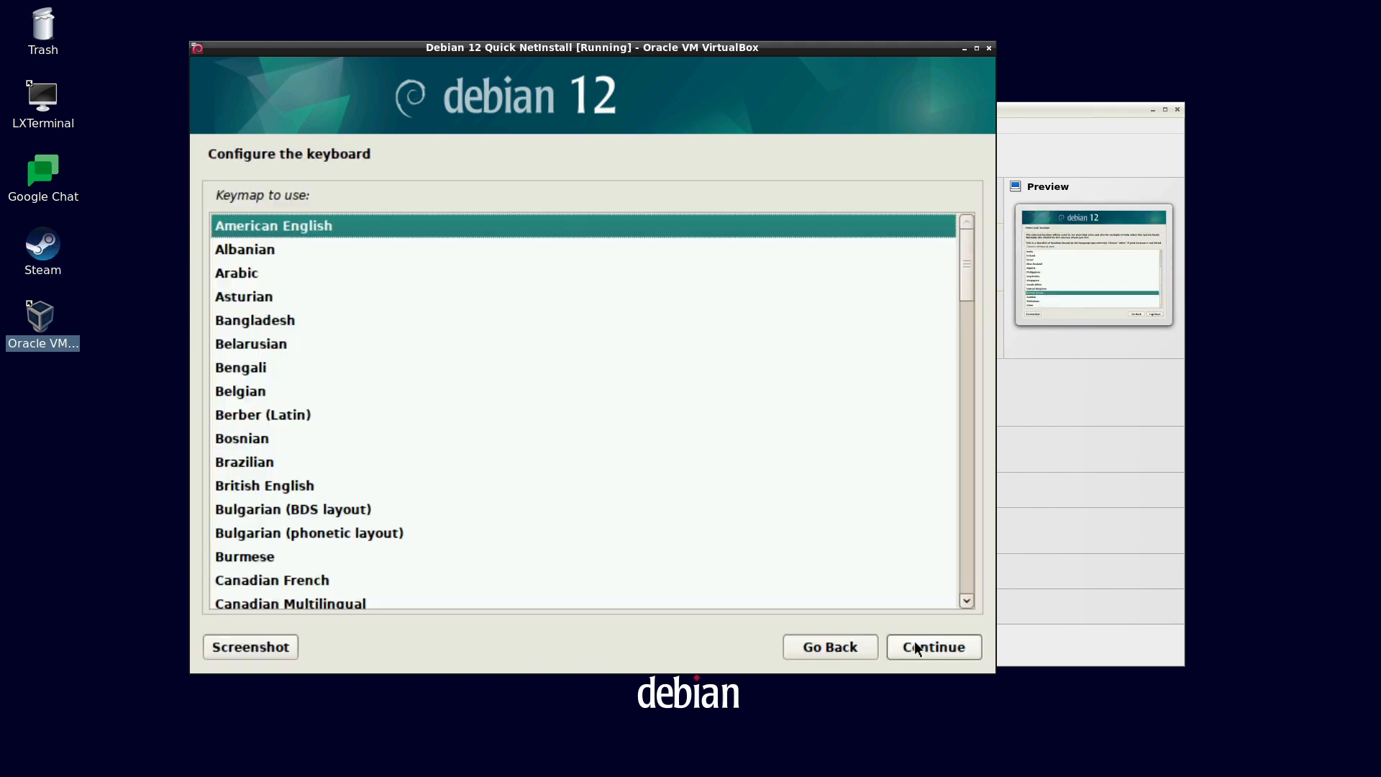
click(919, 645)
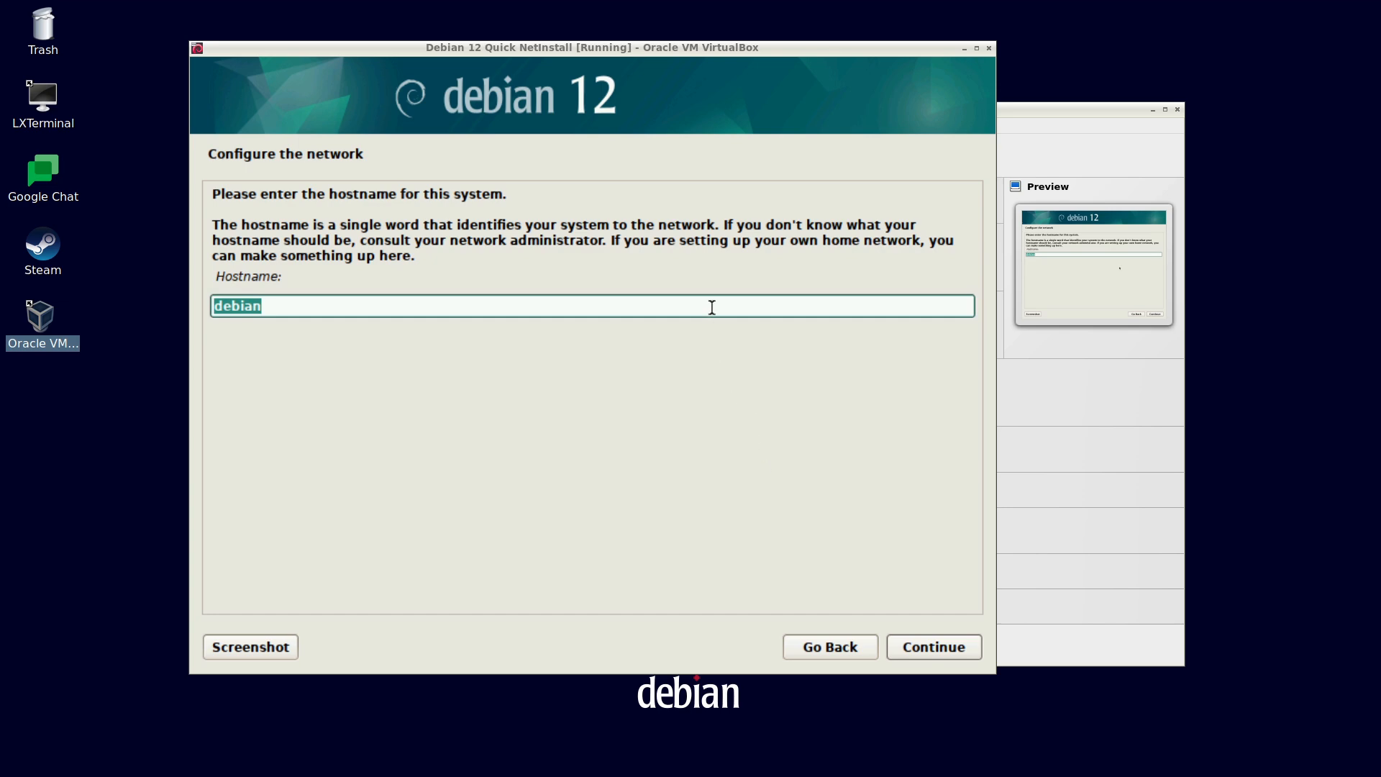
Step: Set the hostname to Debian12QuickNetInstall and leave the domain name blank
click(712, 307)
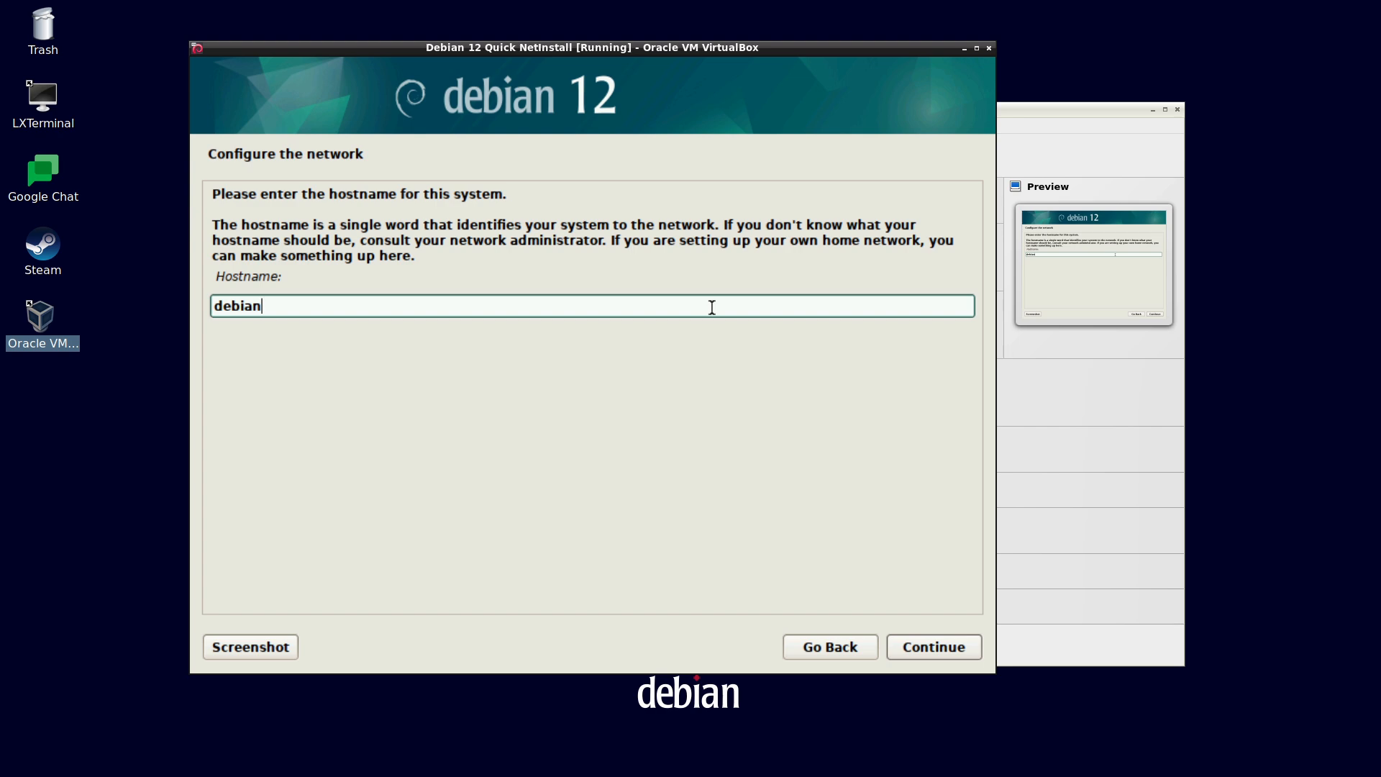
key(Left)
key(BackSpace)
text(D)
key(Right)
key(Right)
key(Right)
key(Right)
key(Right)
text(Quick)
key(Left)
key(Left)
key(Left)
key(Left)
key(Left)
text(12)
key(Right)
key(Right)
key(Right)
key(Right)
key(Right)
text(NetInstall)
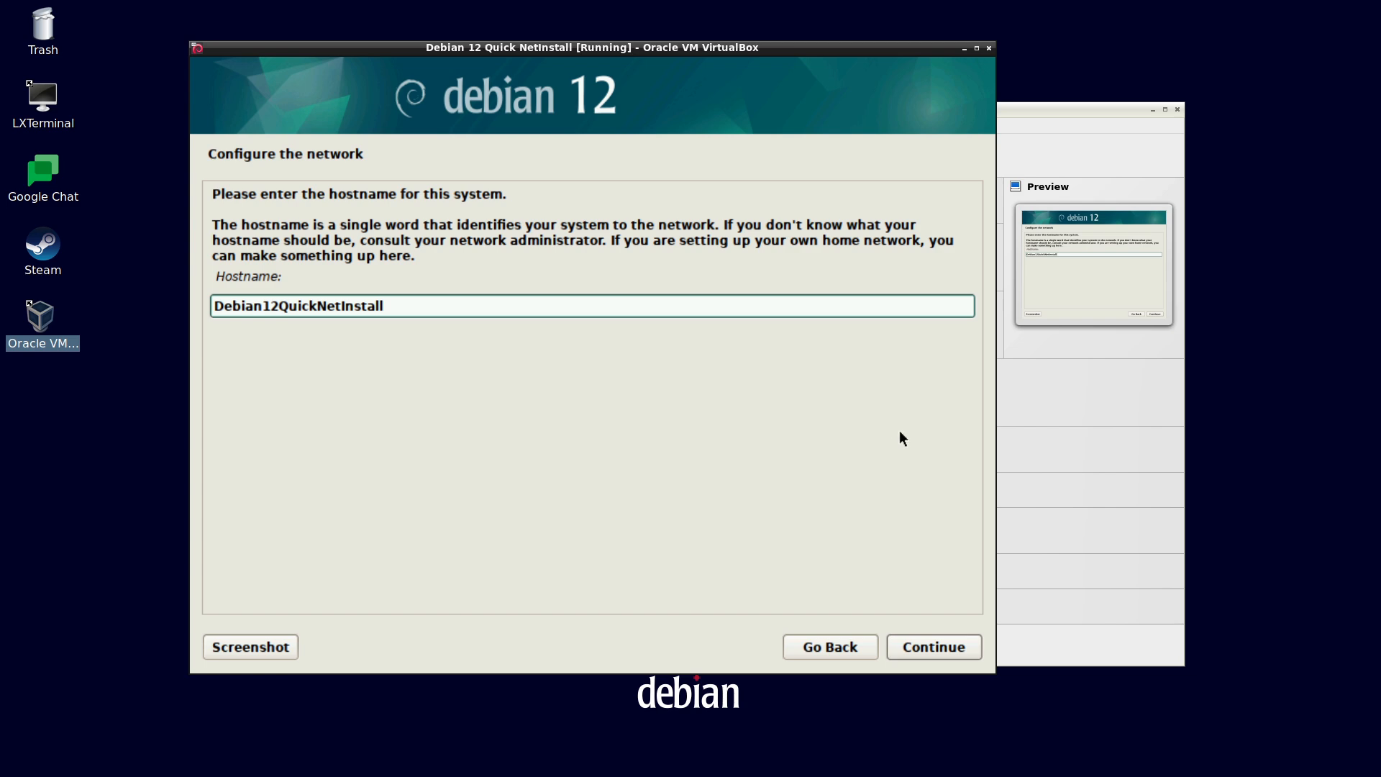
click(912, 642)
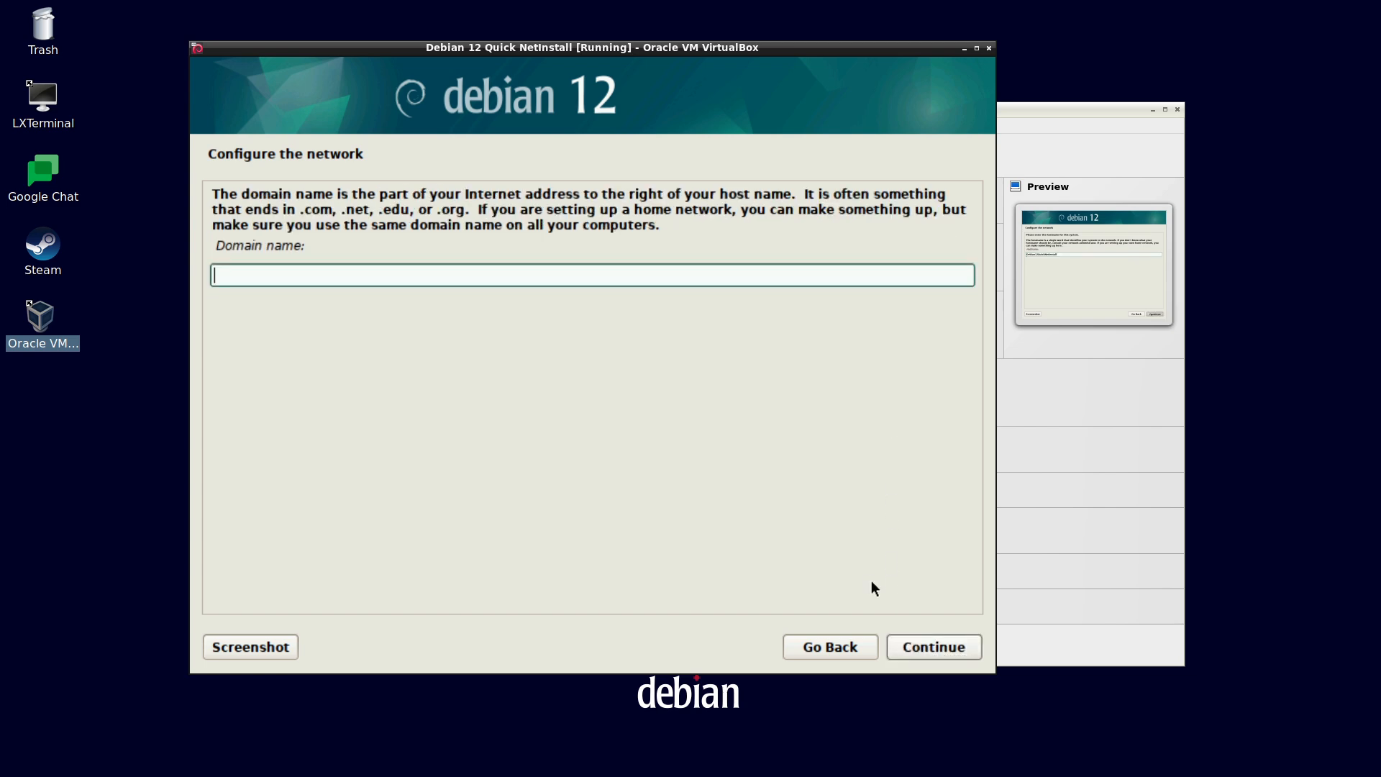
click(934, 653)
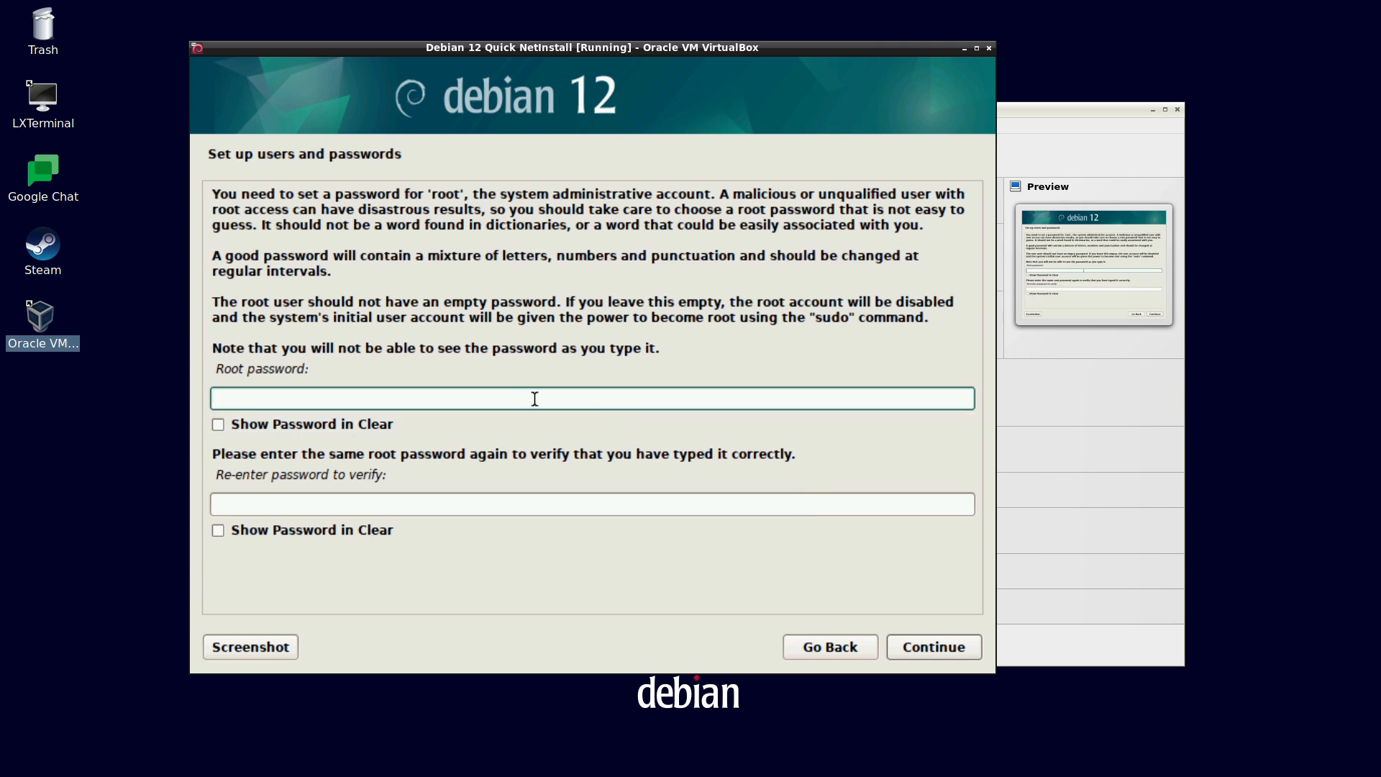
Step: Enter the root password, repeat it for verification and submit it
text(********)
key(Tab)
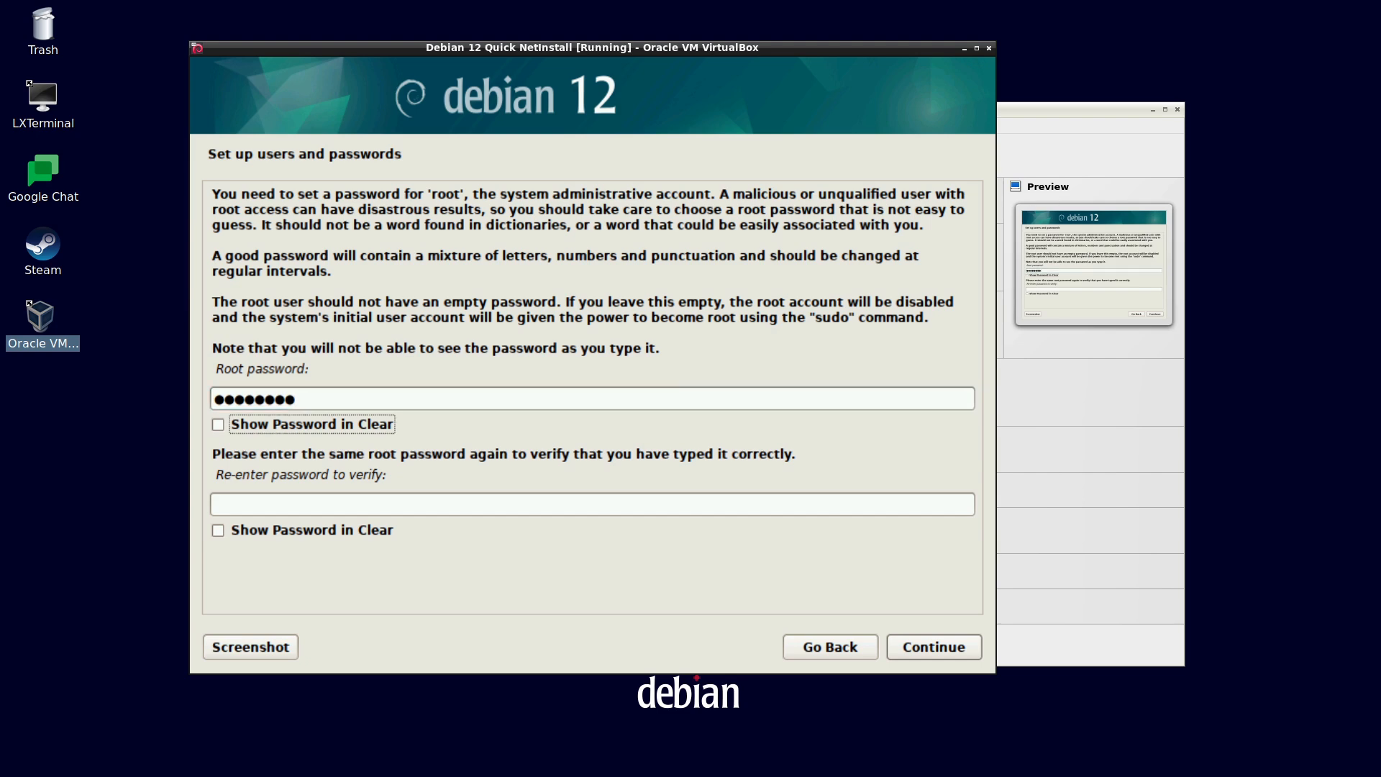
key(Tab)
text(********)
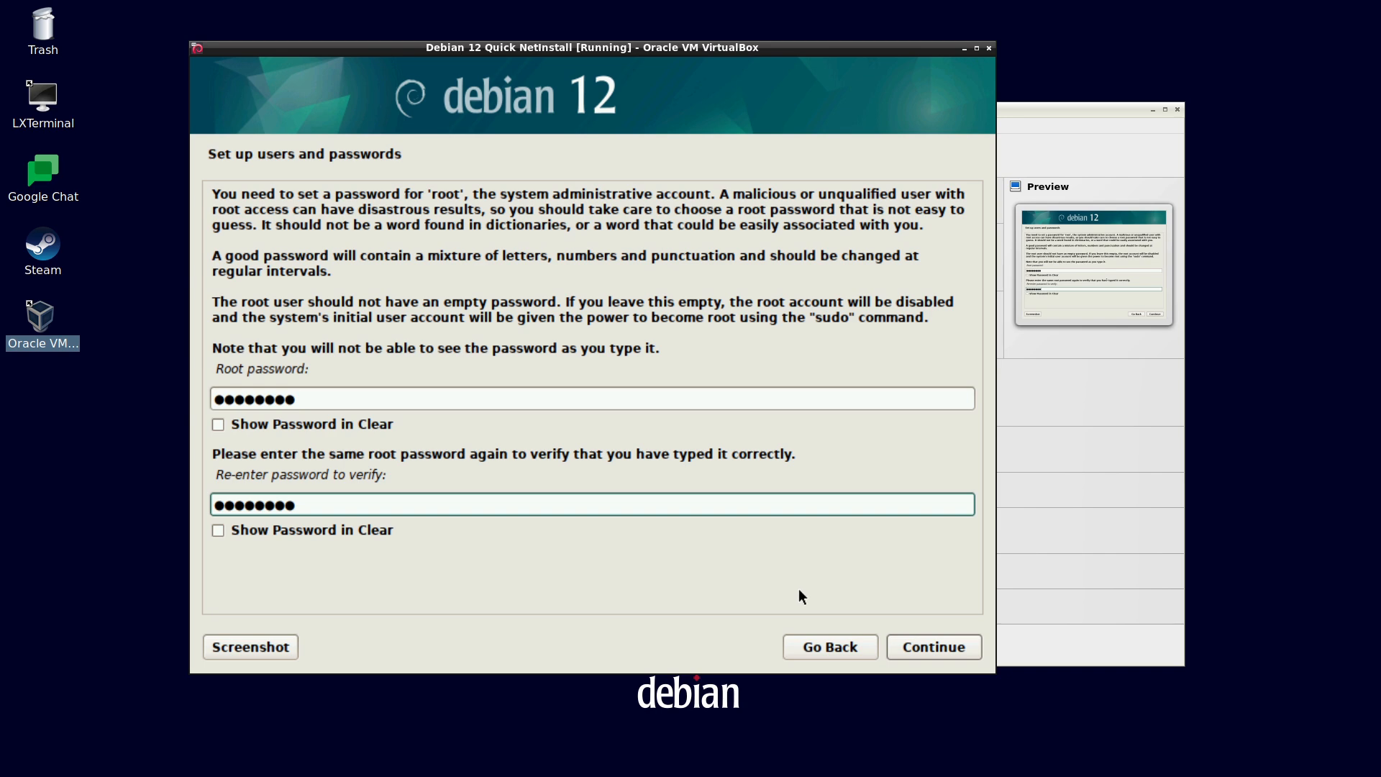
click(950, 648)
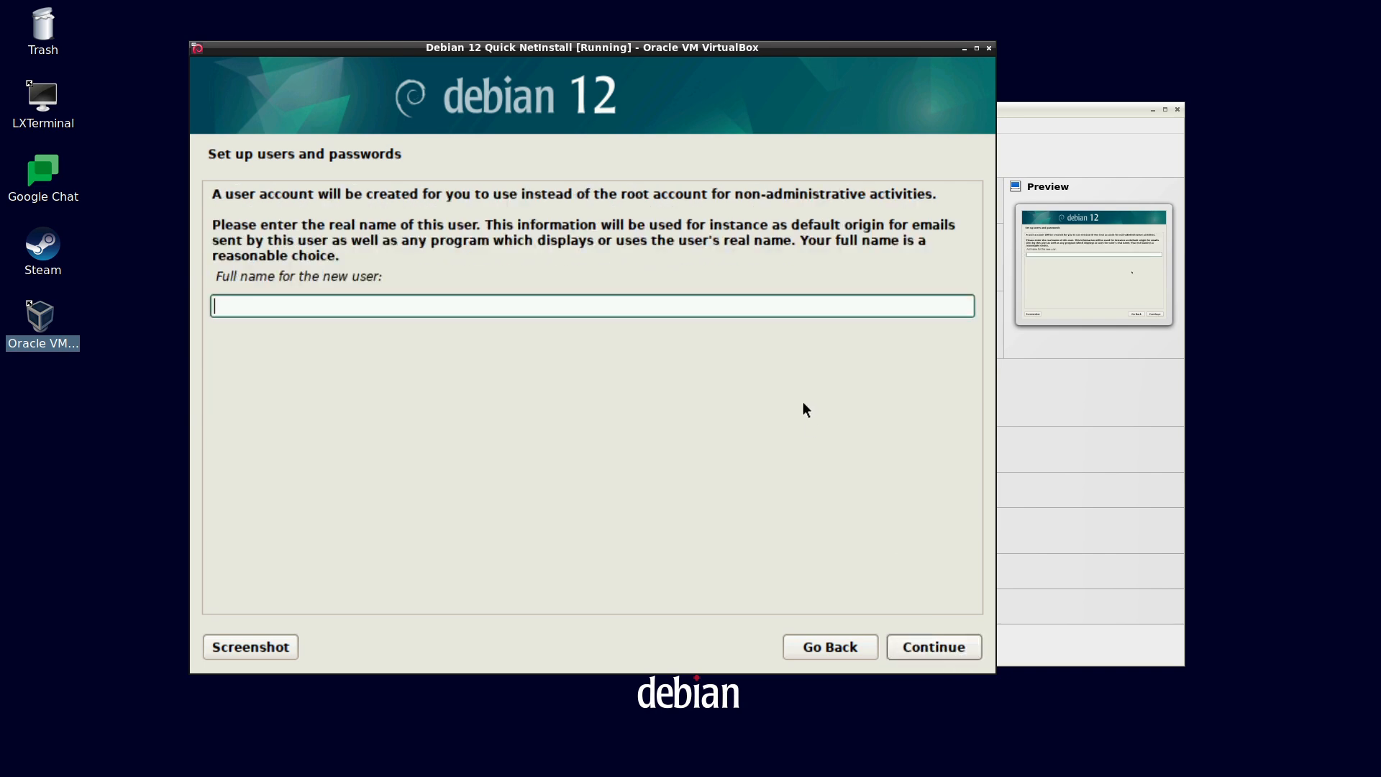
Step: Enter the new user's full name and accept the suggested account username
text(danman)
click(934, 647)
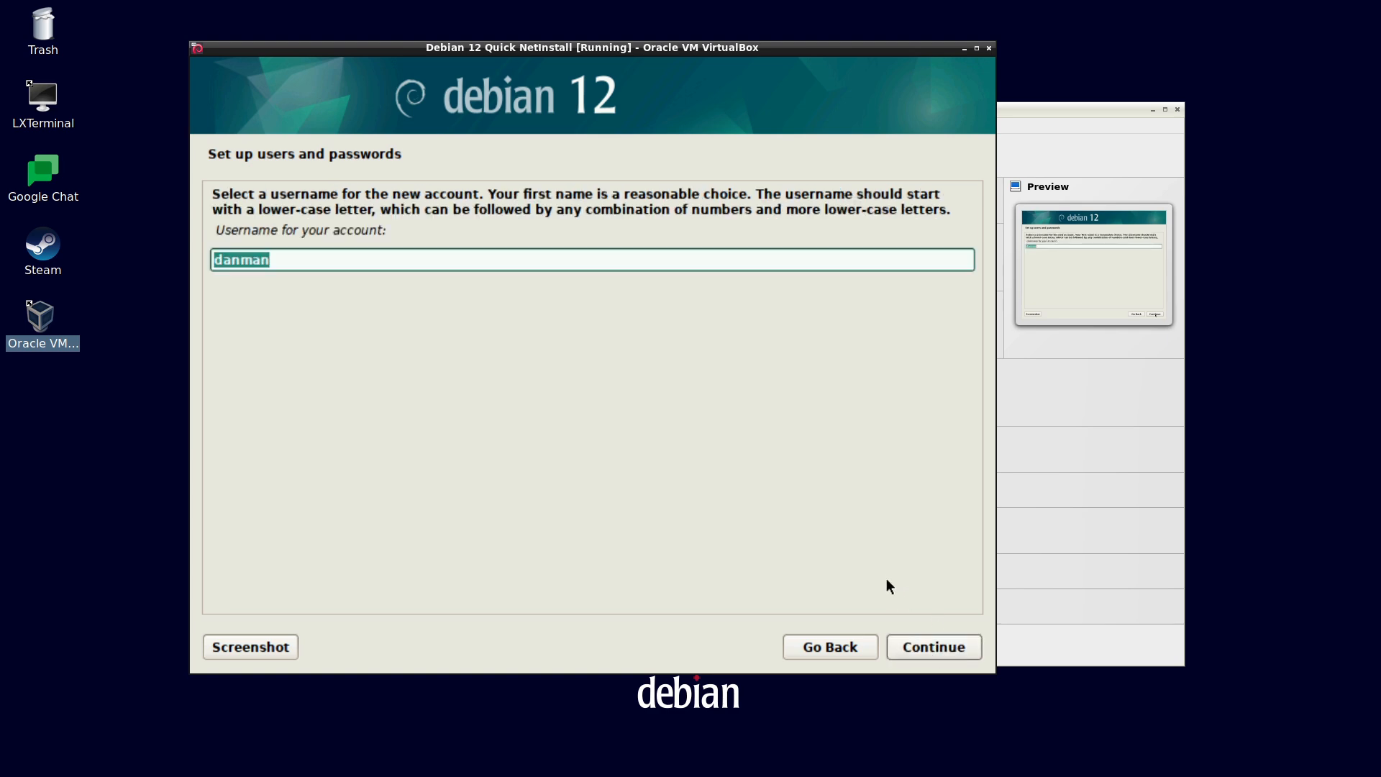
click(917, 643)
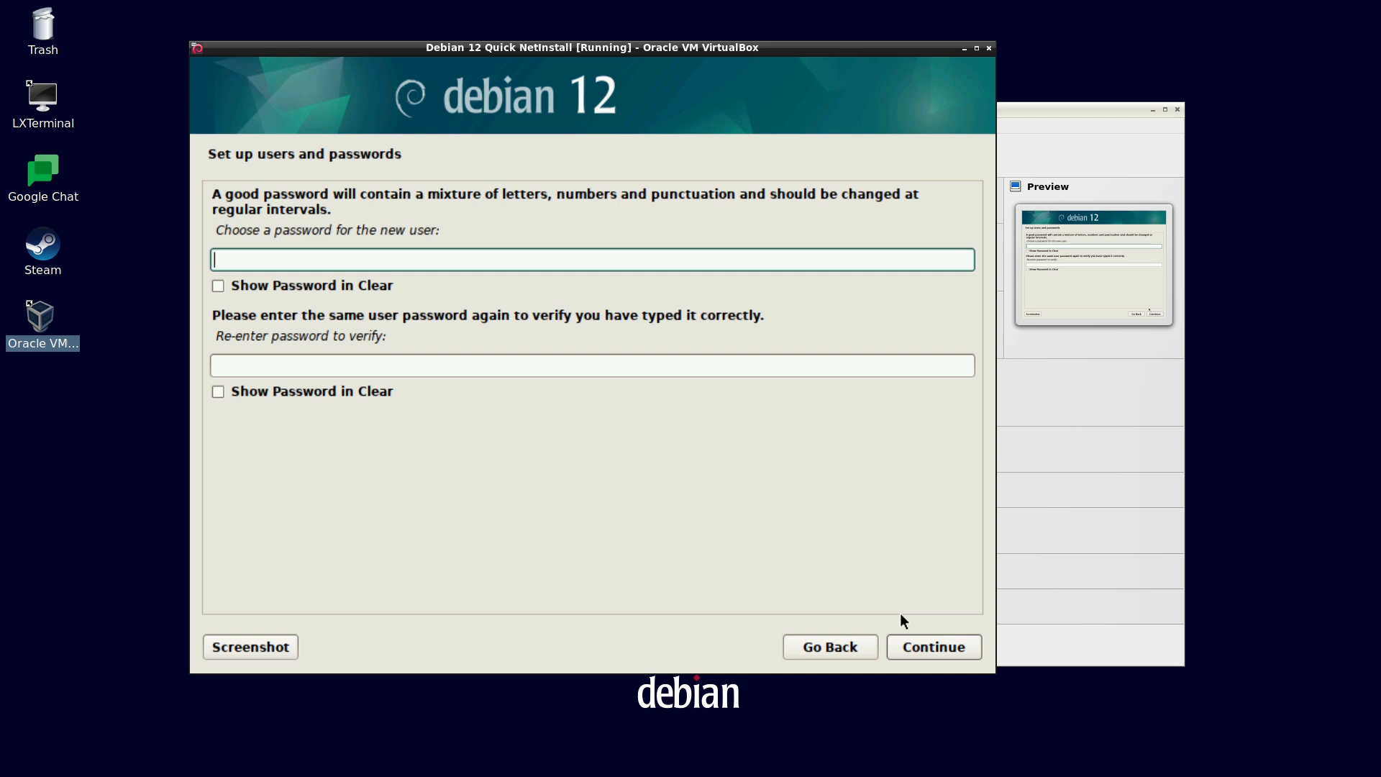
Step: Enter and verify the new user's password, and choose the Eastern time zone
text(●●●●●●●●)
key(Tab)
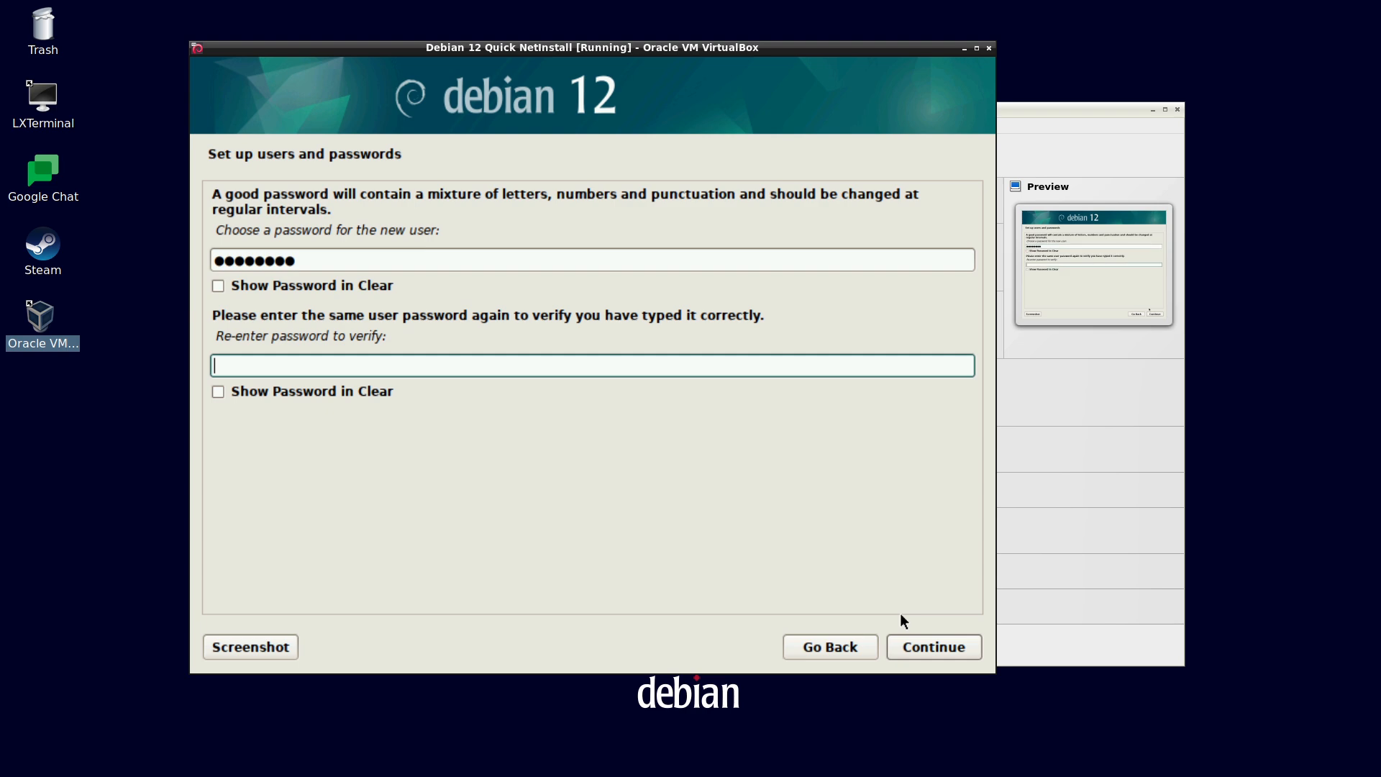
text(●●●●●●●●)
key(Return)
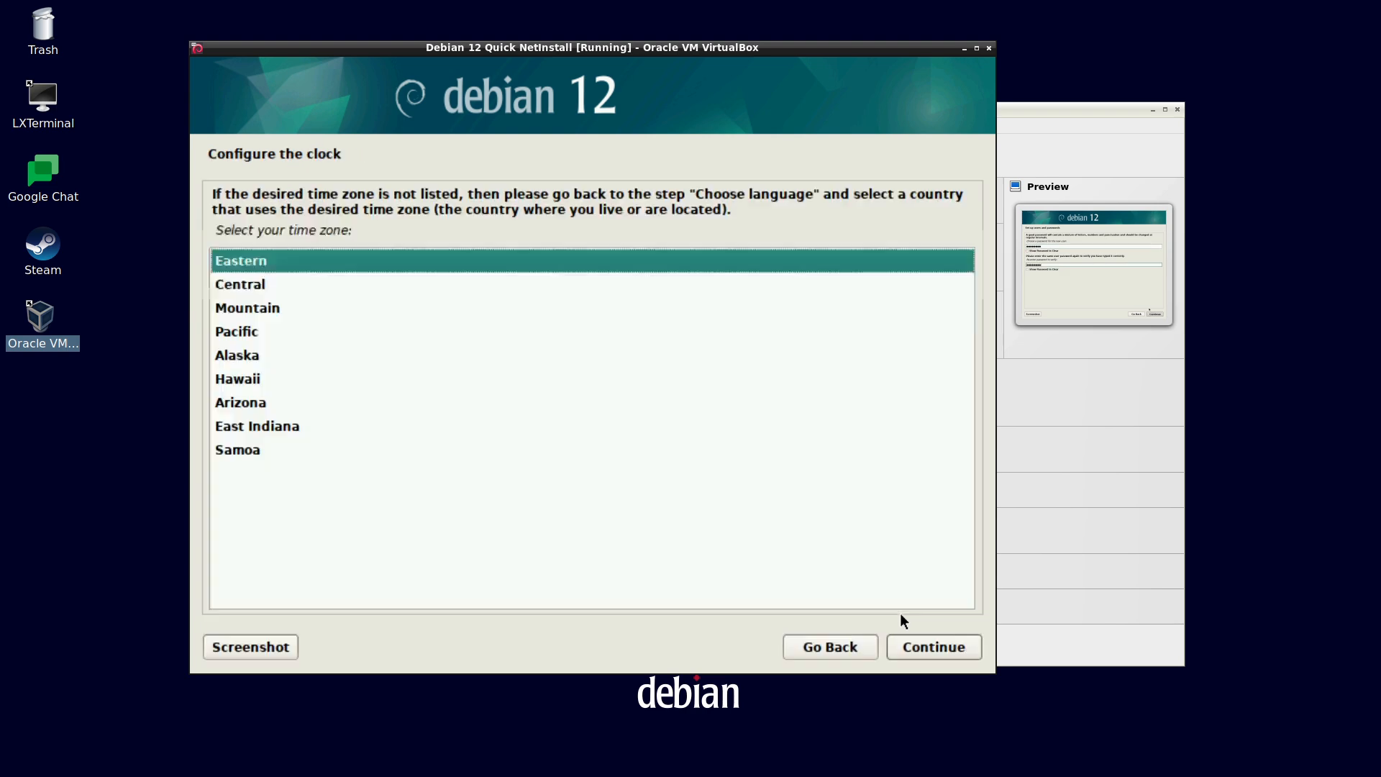
click(929, 645)
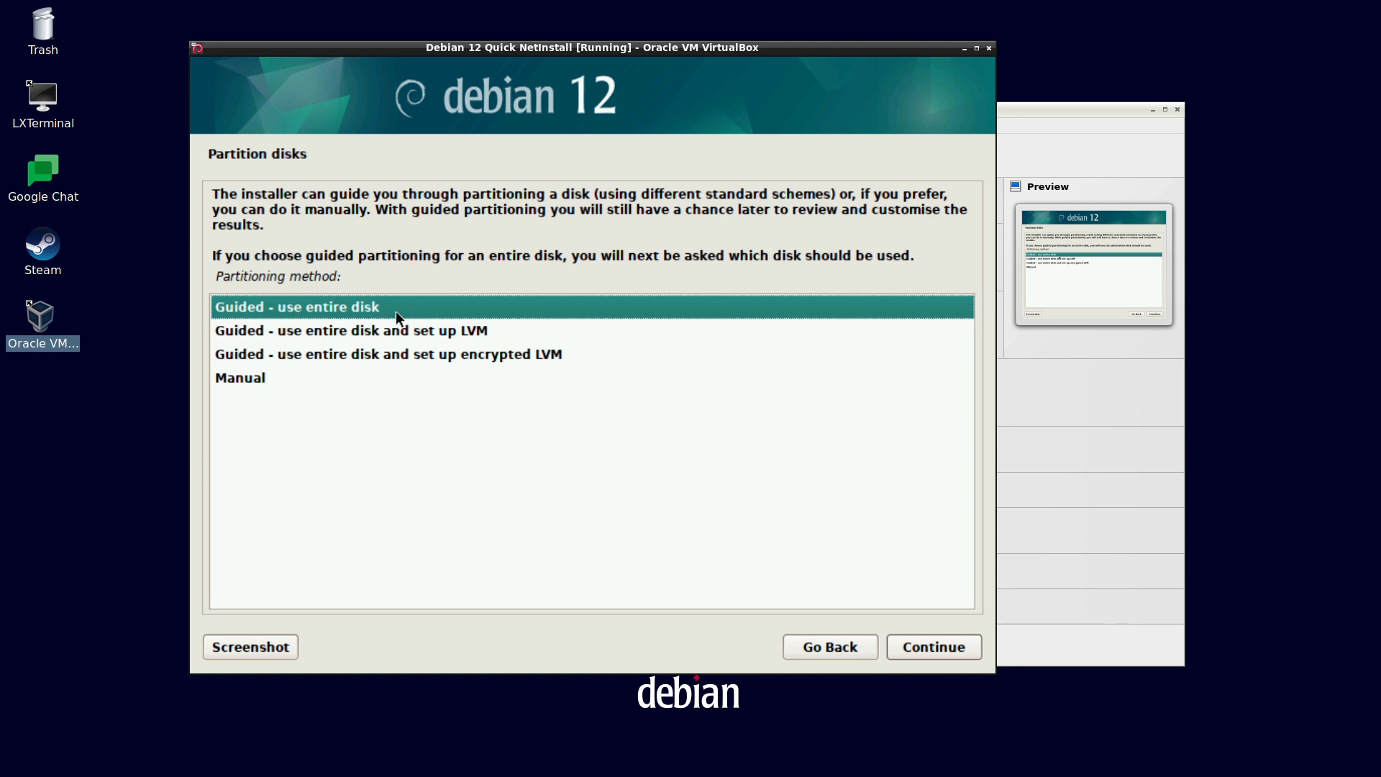
Step: Partition the whole 34.4 GB VBOX hard disk with the guided method, keeping all files in one partition
click(901, 643)
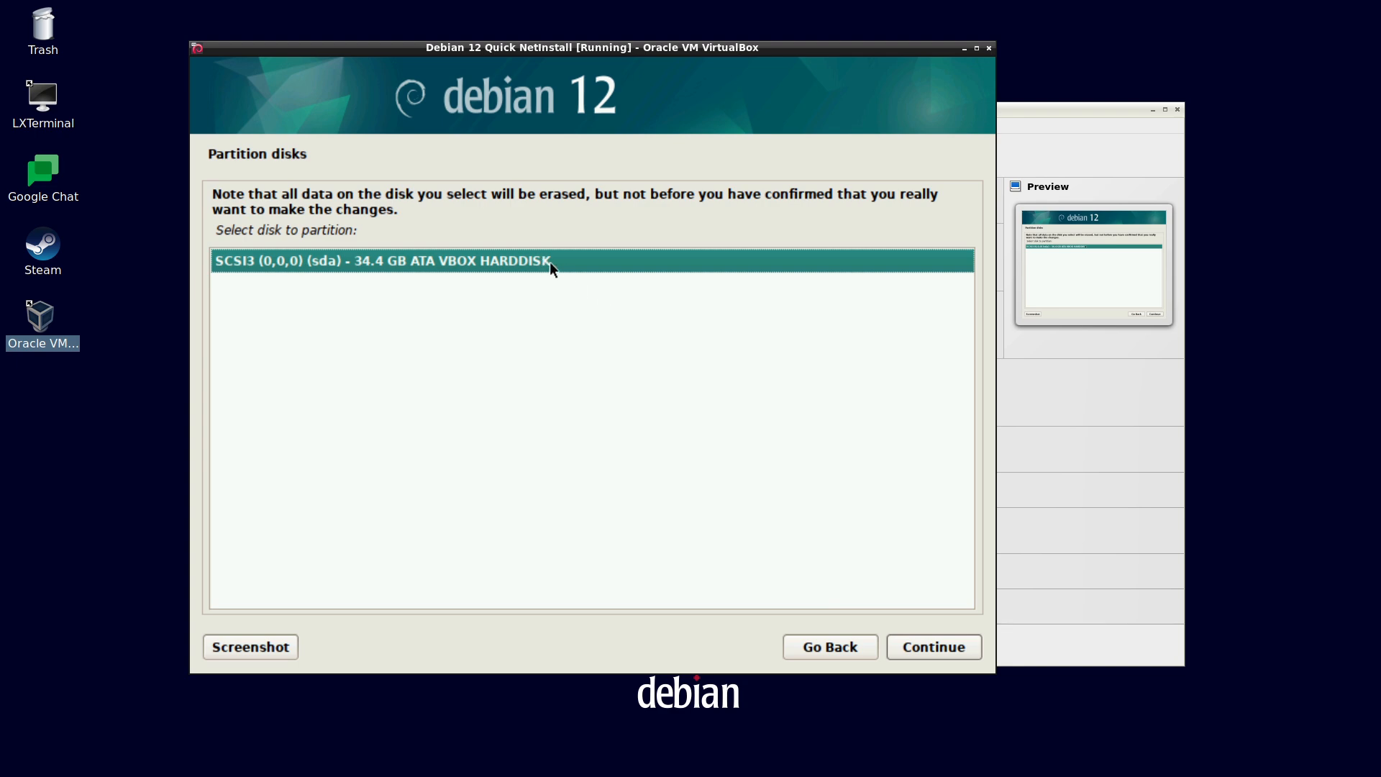
click(916, 649)
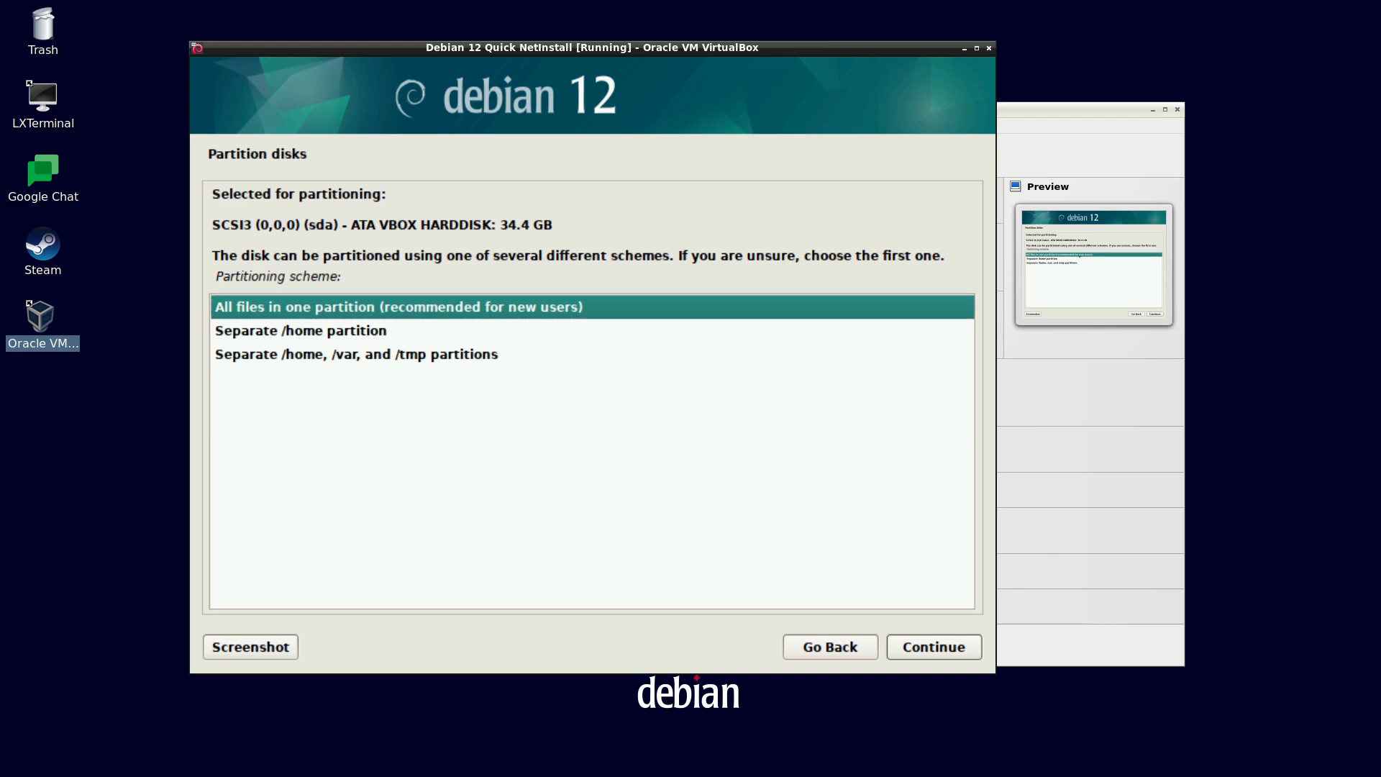
click(954, 651)
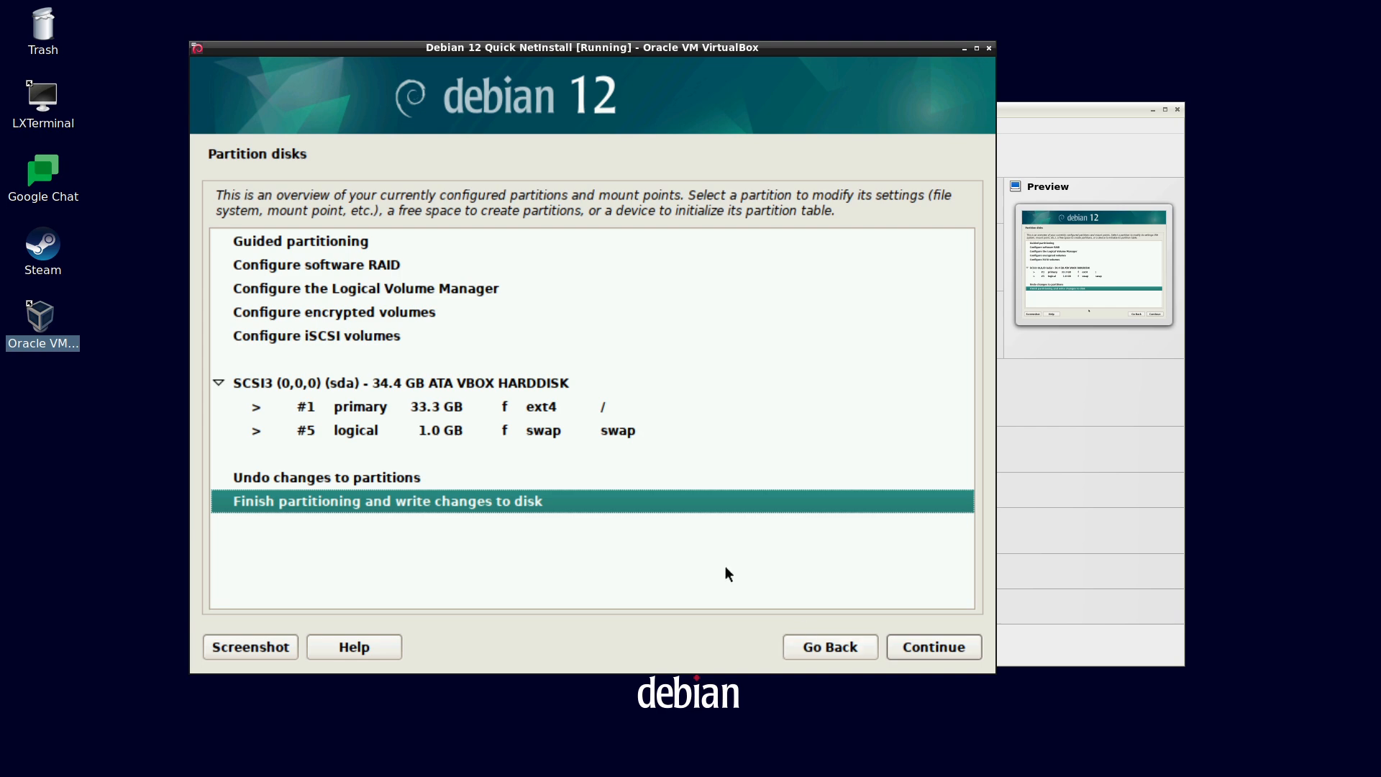
Step: Finish partitioning and approve writing the changes to the disk
click(905, 647)
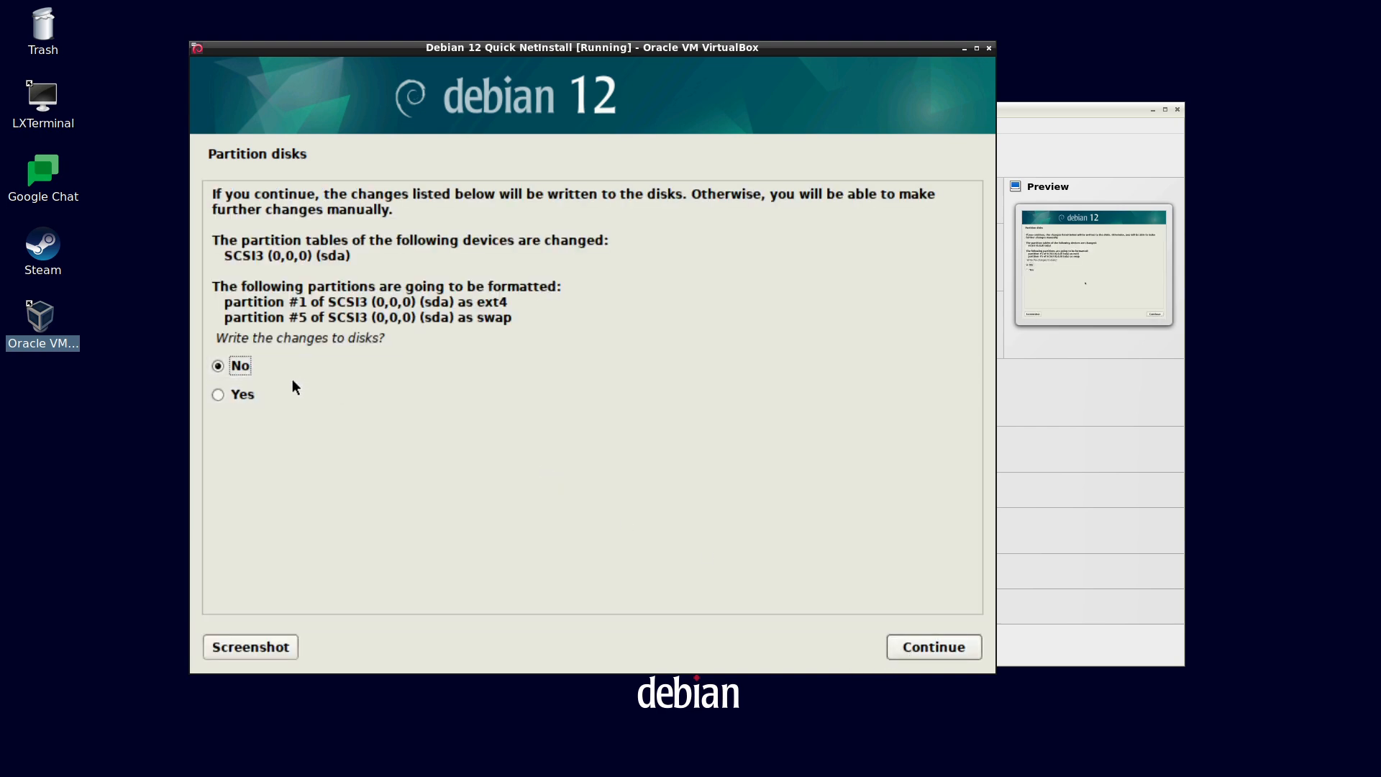
click(271, 394)
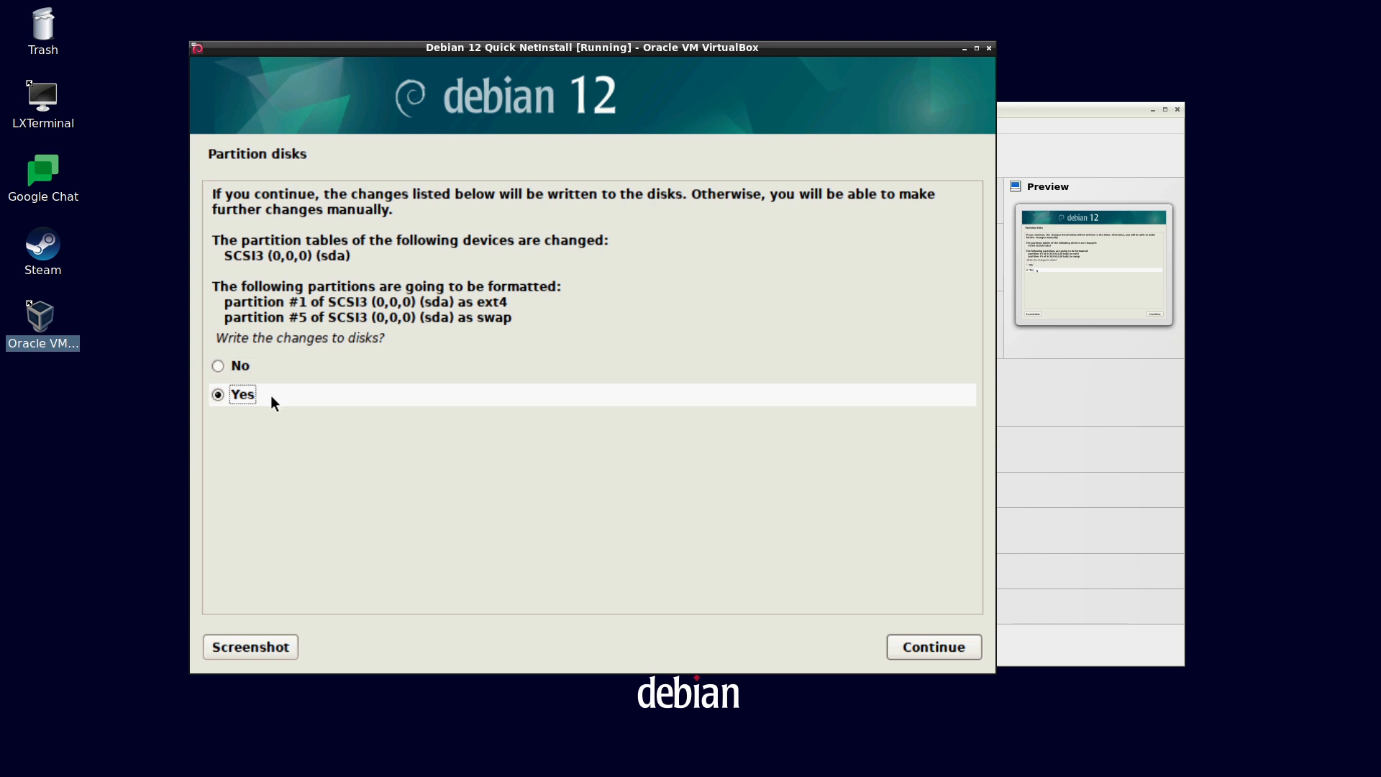
click(899, 647)
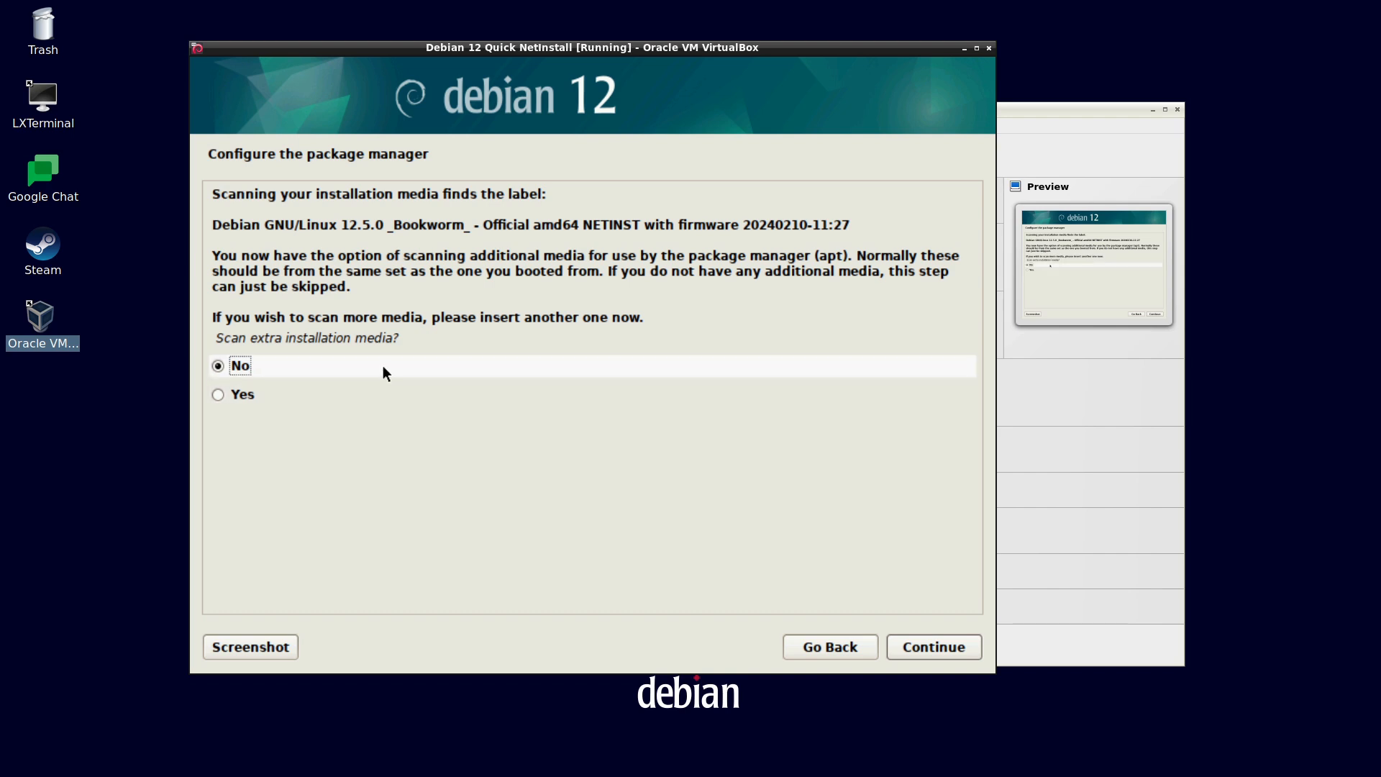
Step: Configure the package manager with no extra media, the United States mirror deb.debian.org and no HTTP proxy
click(913, 651)
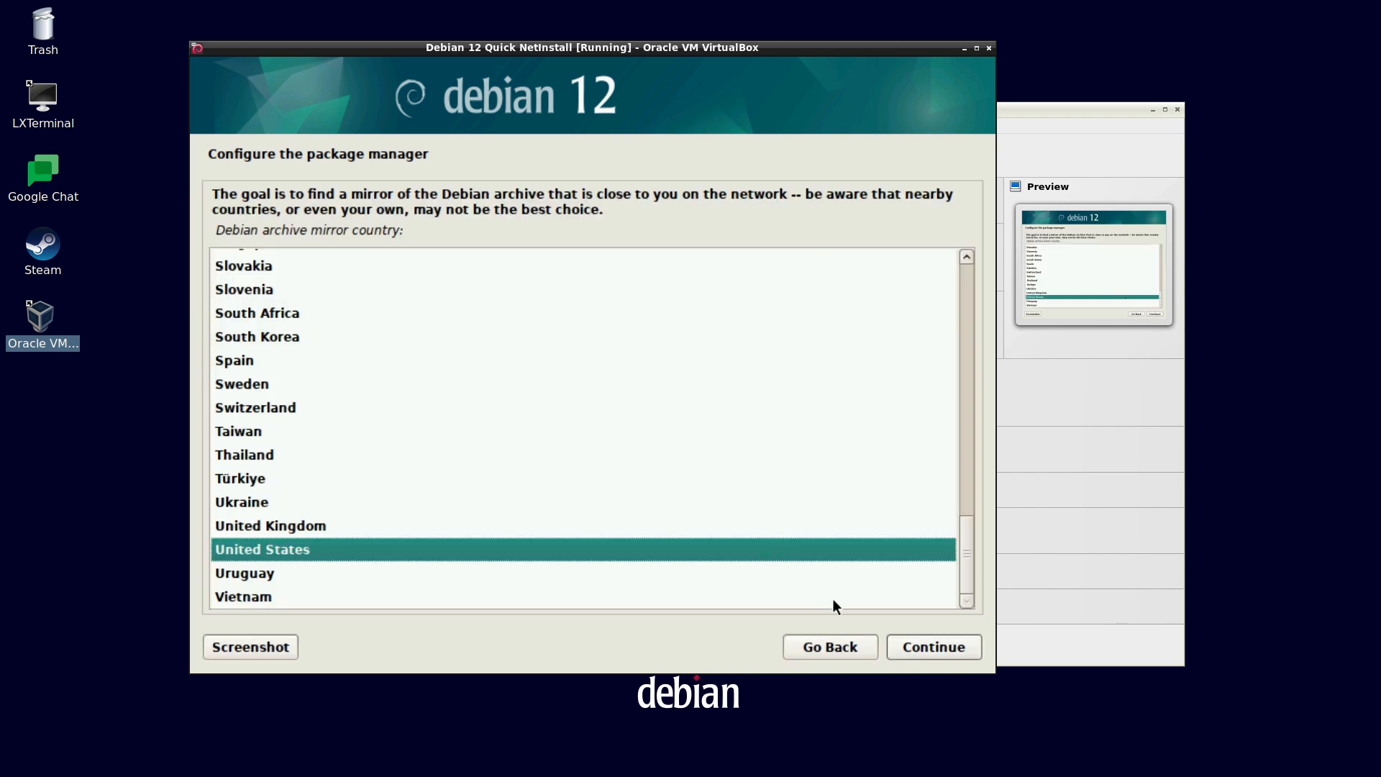
click(904, 646)
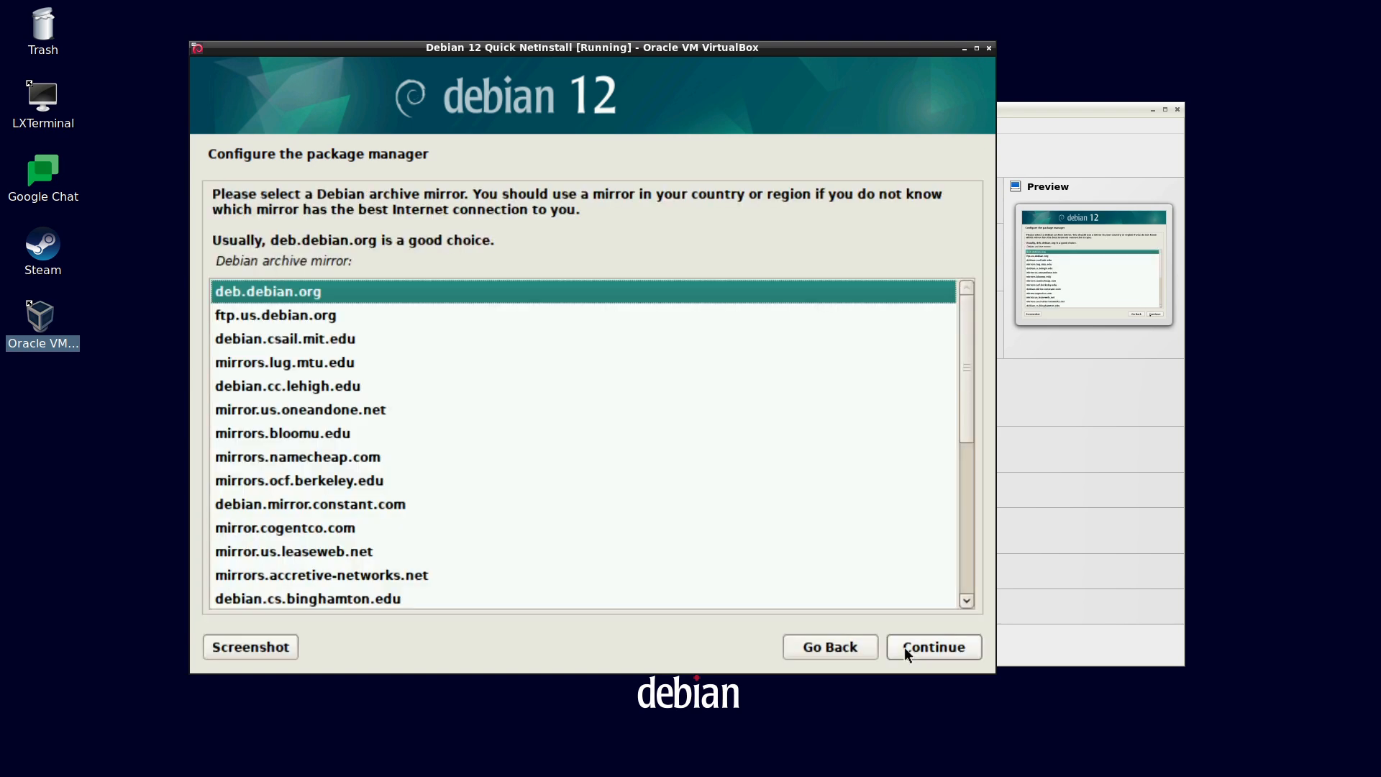
click(904, 646)
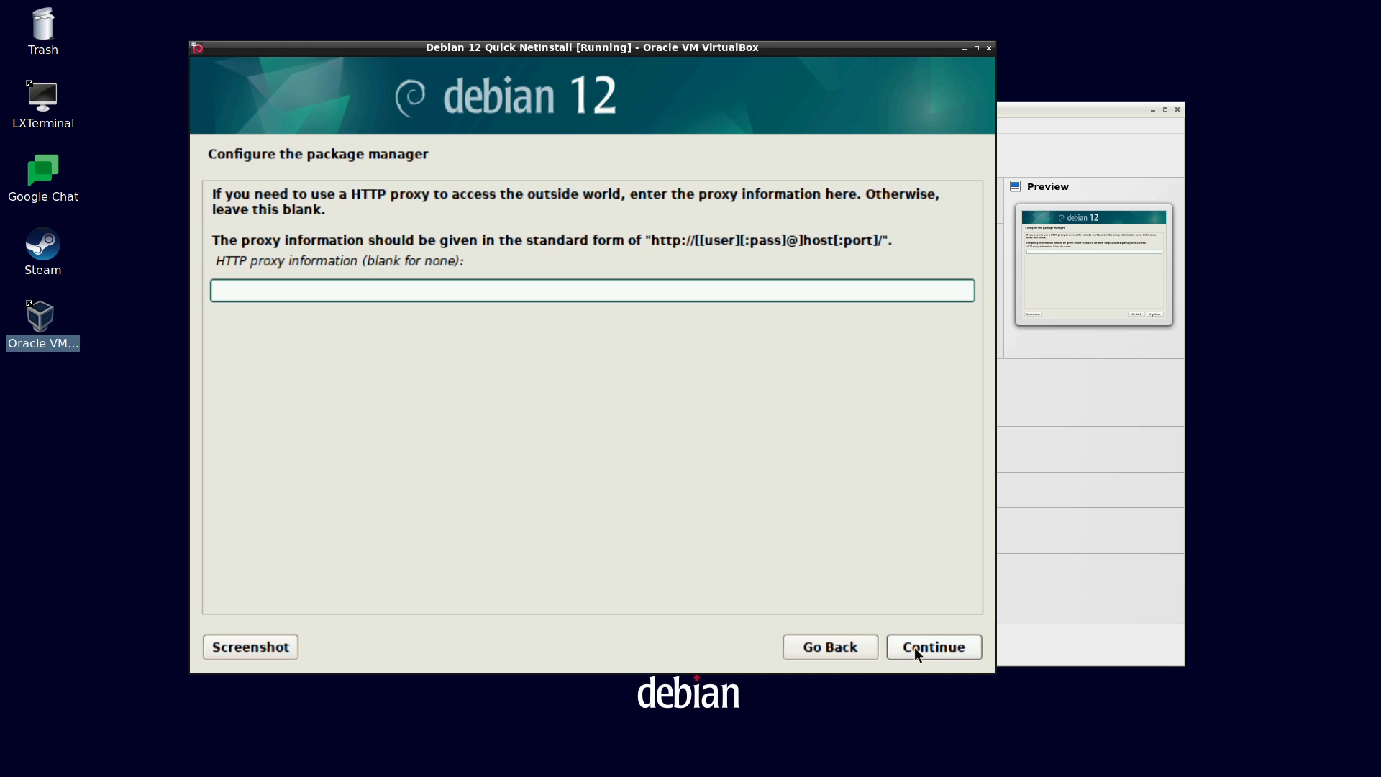
click(916, 652)
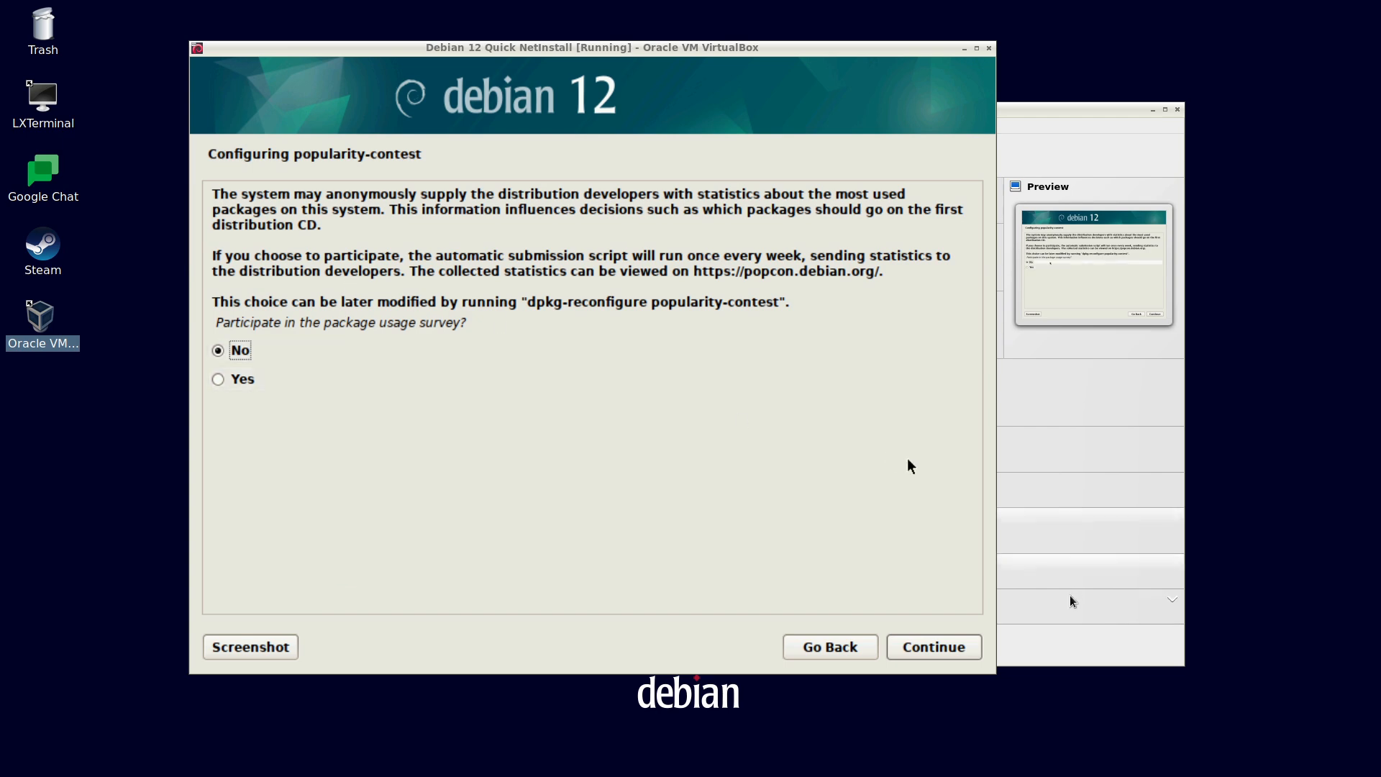
Step: Decline the package usage survey and install the default software selection with LXDE and SSH server added
click(969, 640)
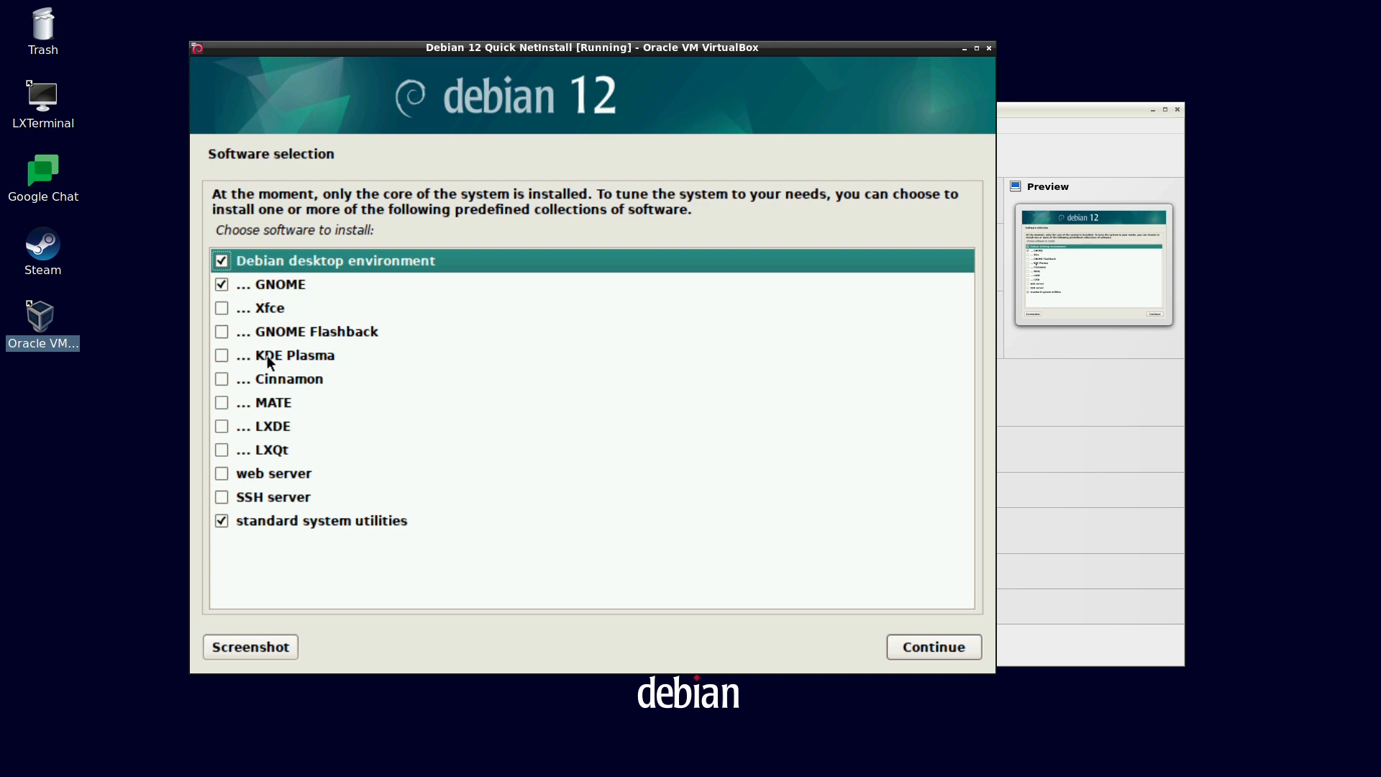
click(221, 425)
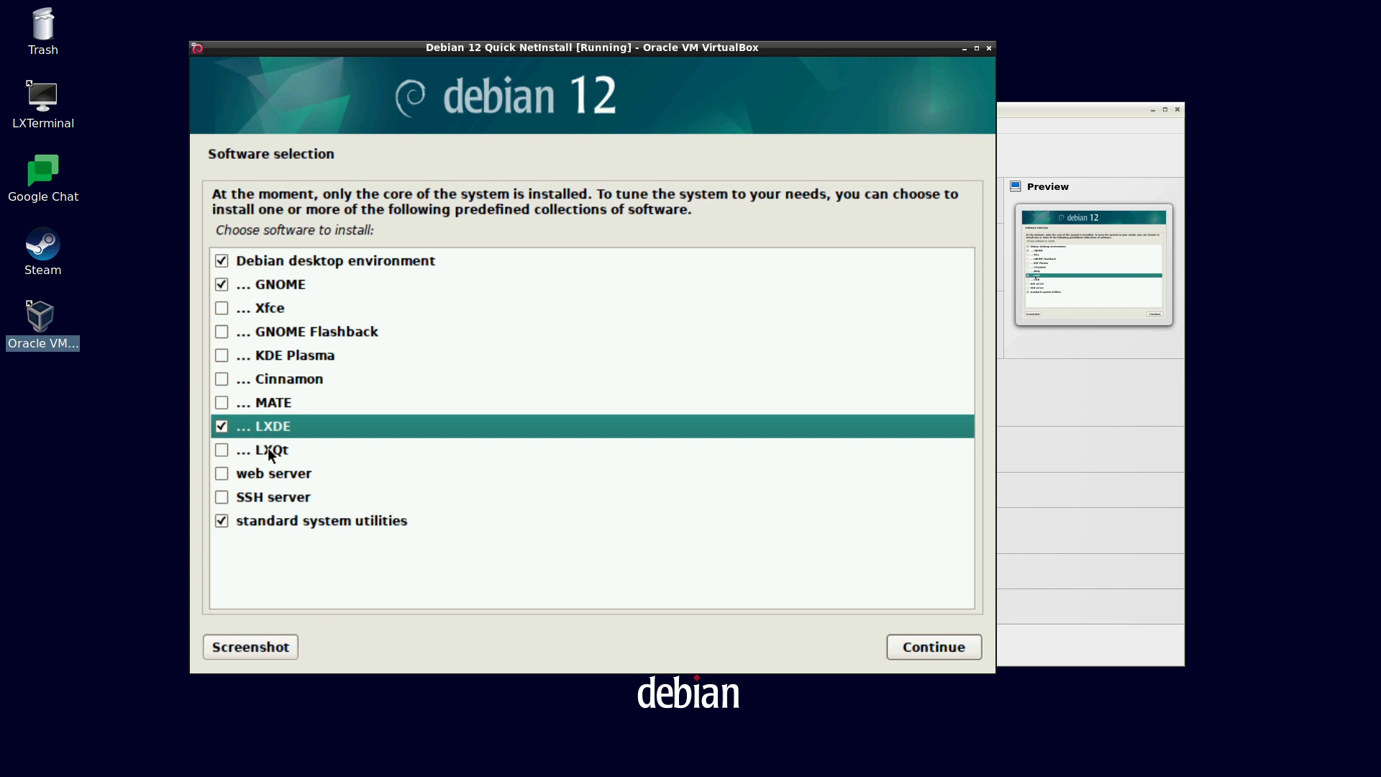
click(222, 498)
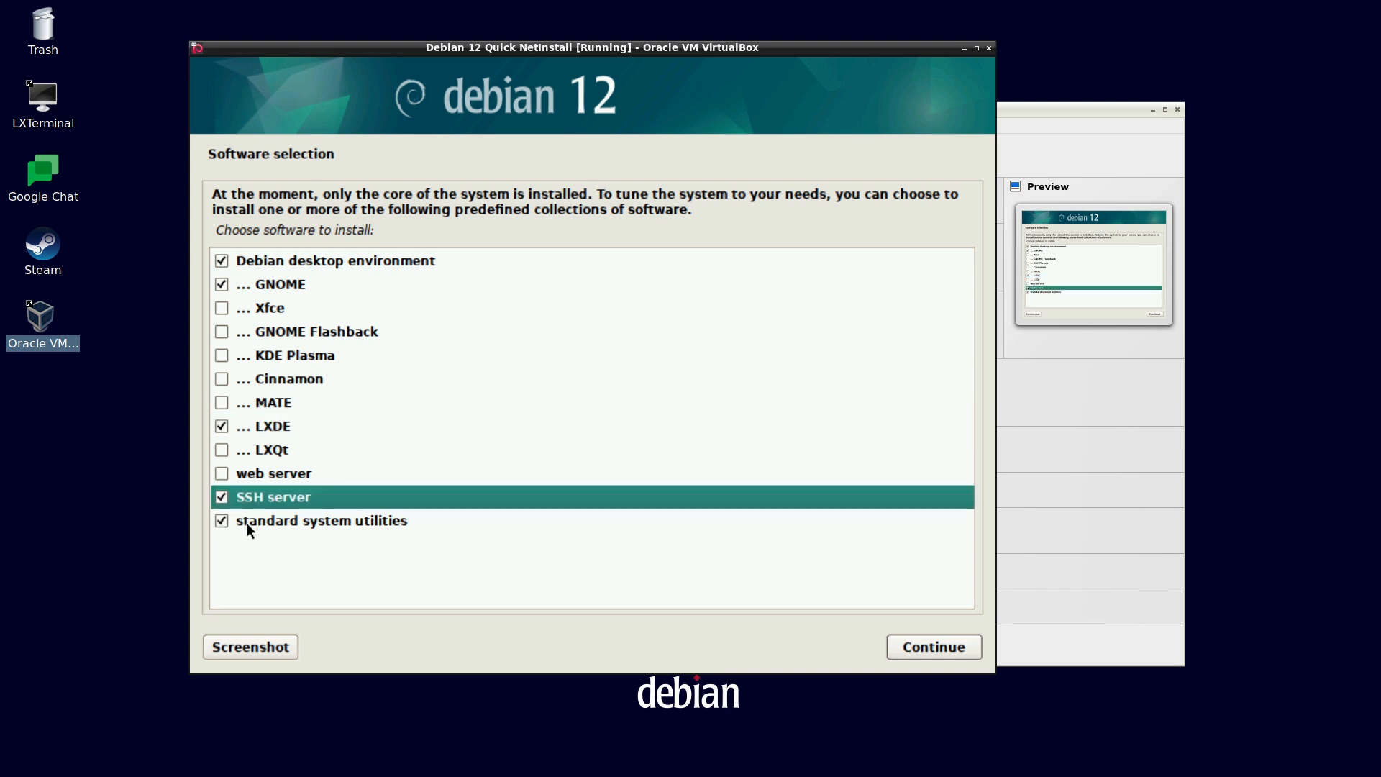
click(917, 650)
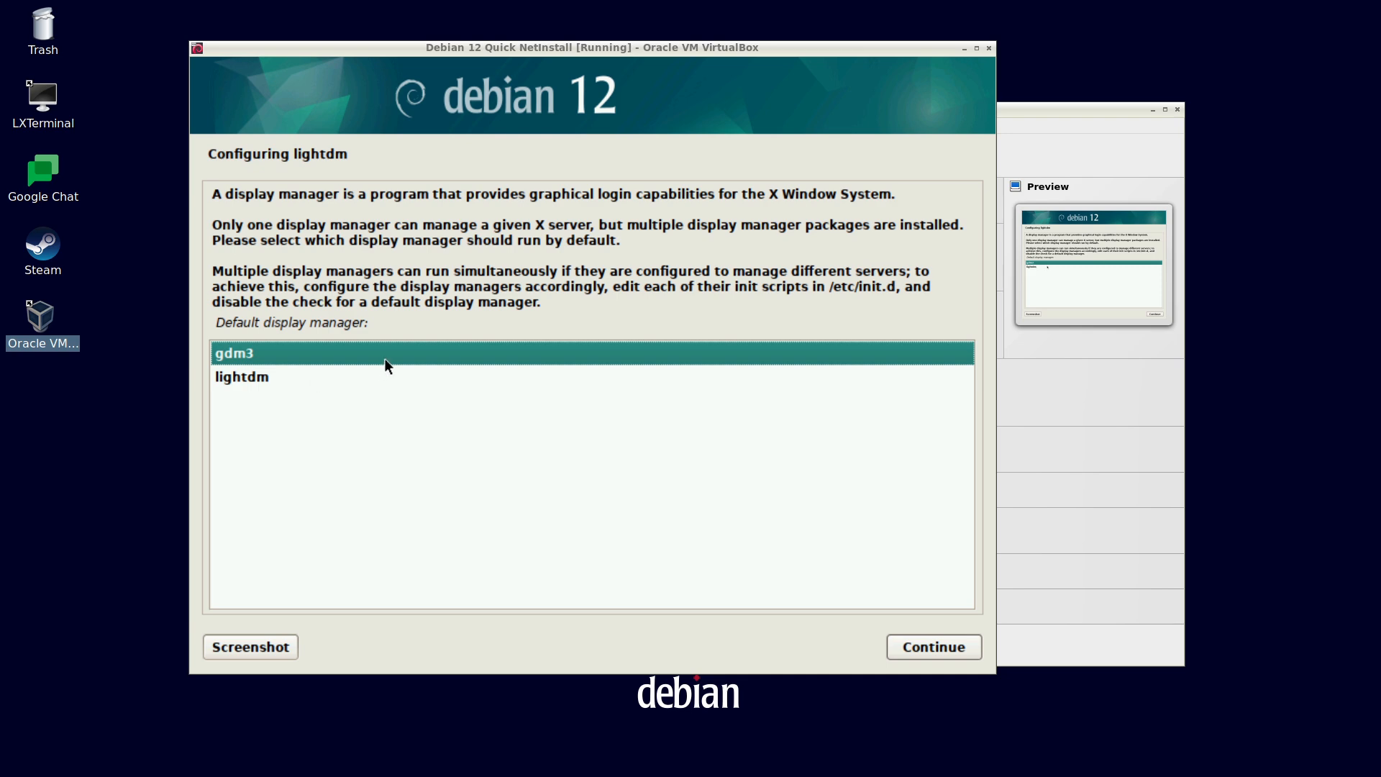
Step: Choose gdm3 as the default display manager and install the GRUB boot loader to the primary drive /dev/sda
click(926, 647)
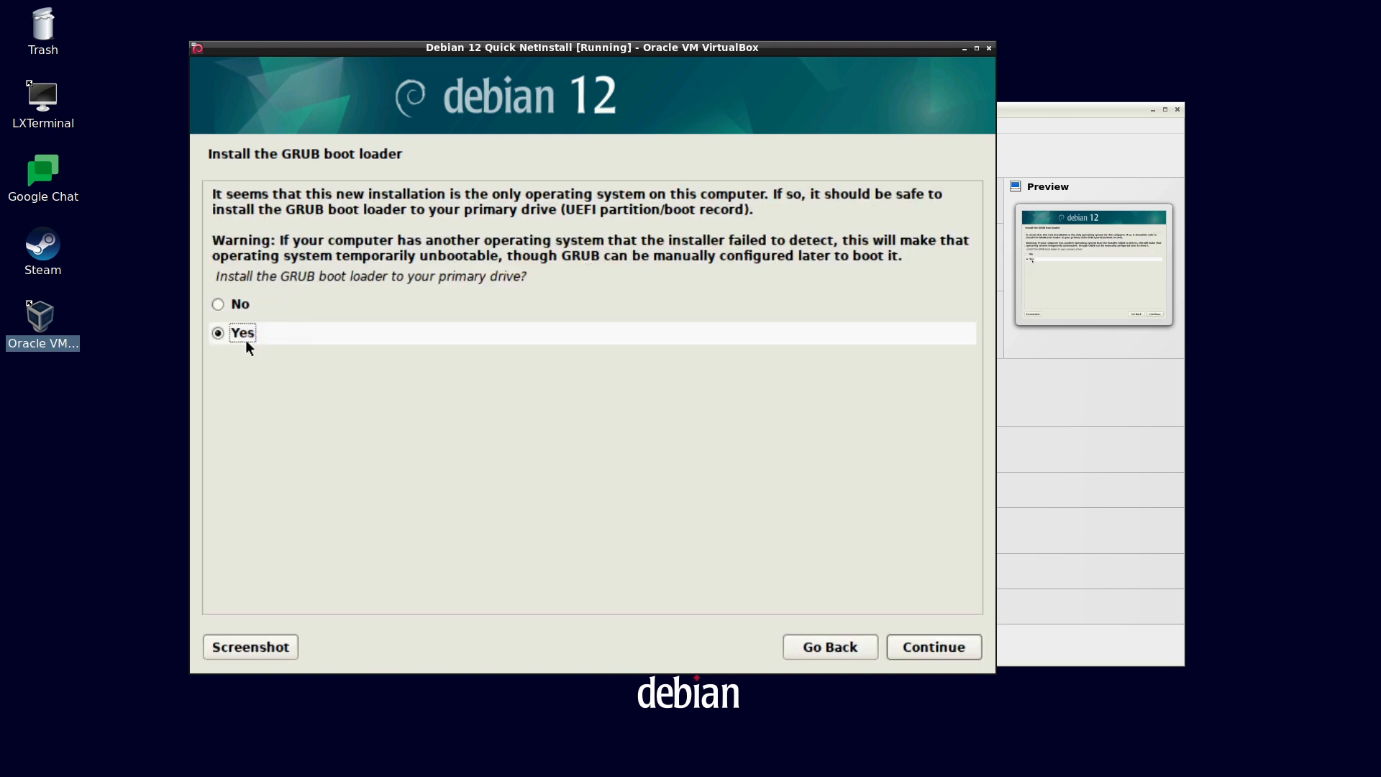
click(928, 639)
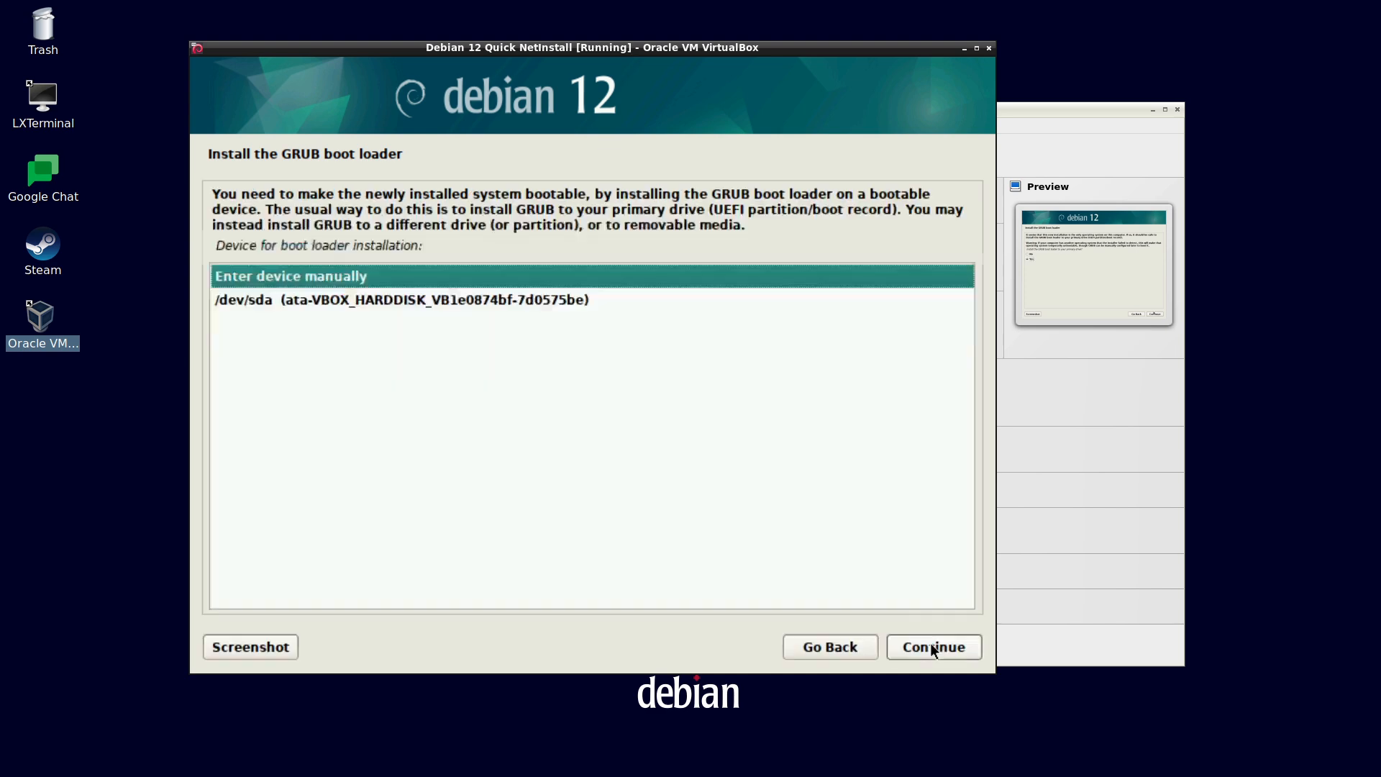
click(516, 300)
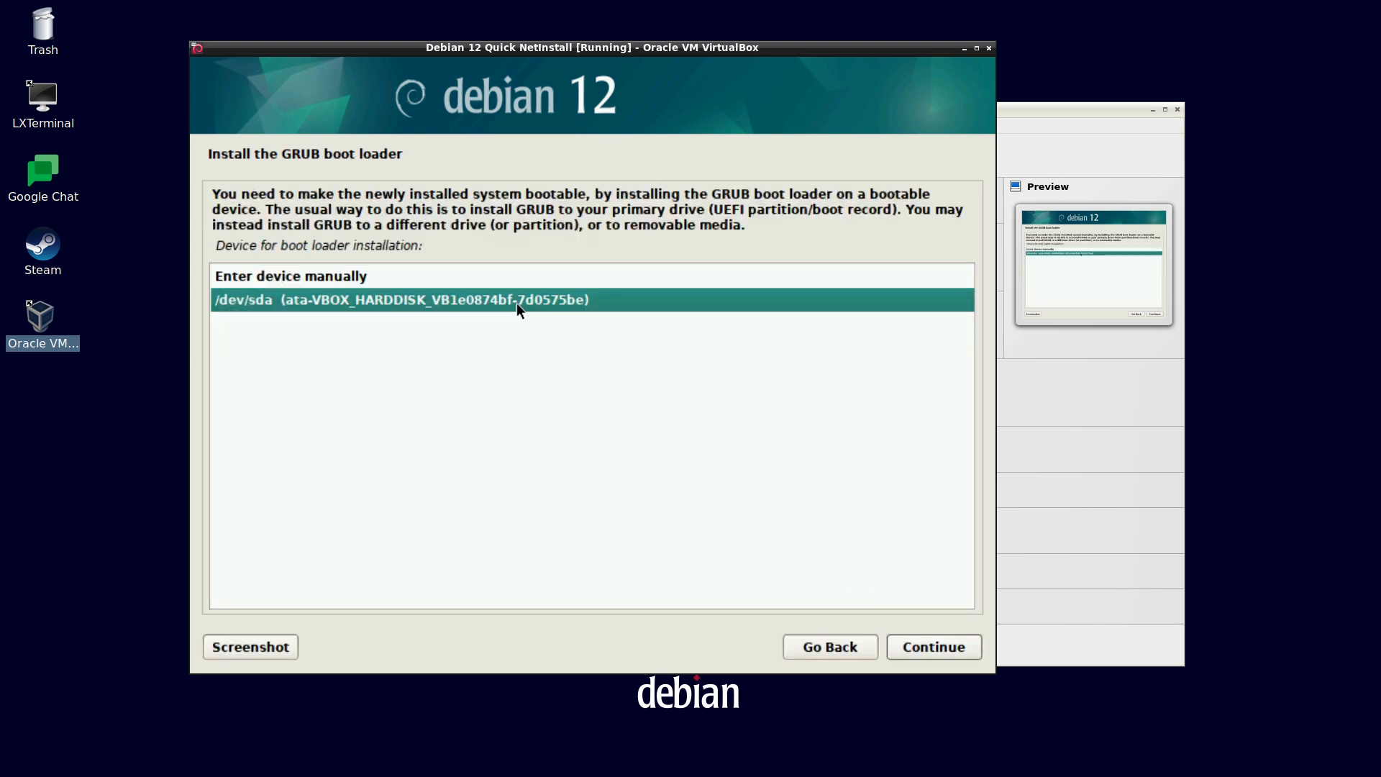
click(911, 642)
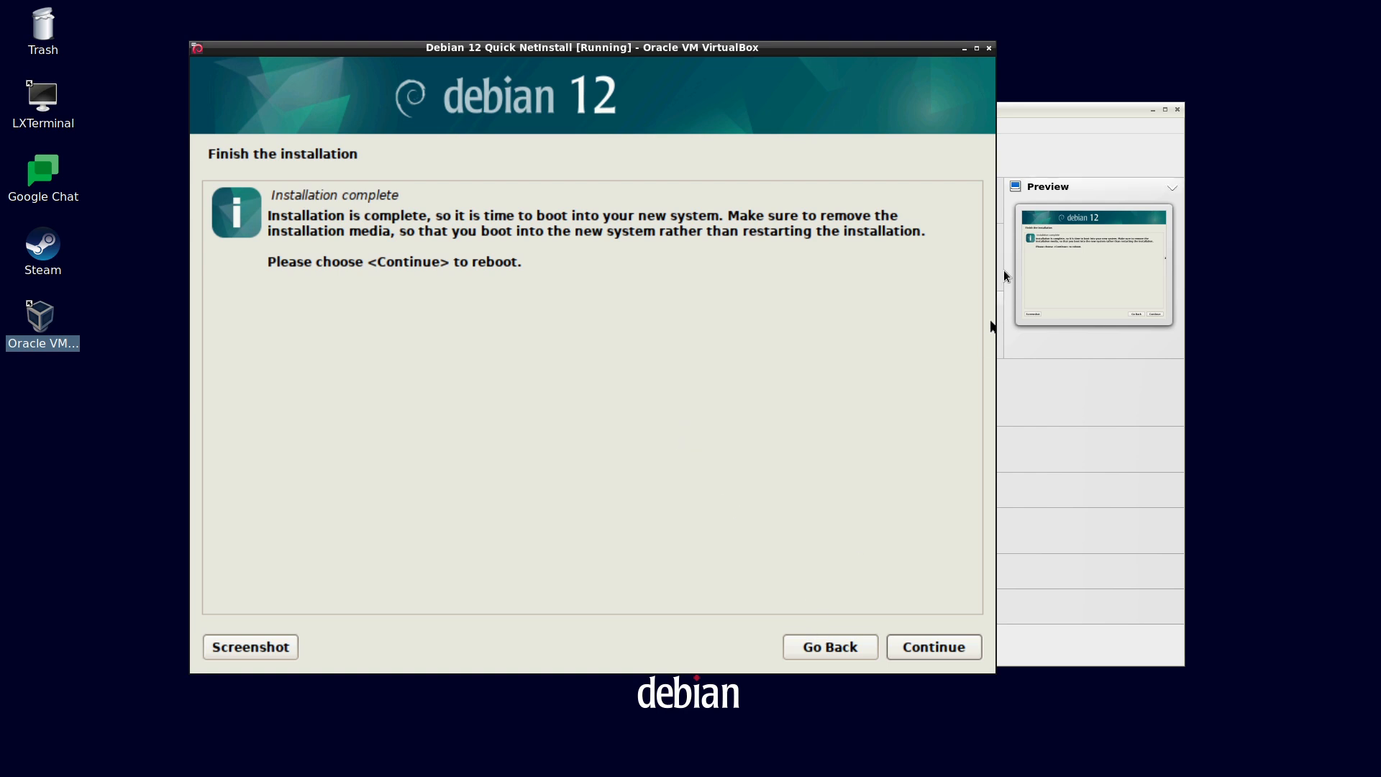
Step: Check in the Debian 12 Quick NetInstall machine's storage settings whether installation media is still in the IDE optical drive
click(1015, 111)
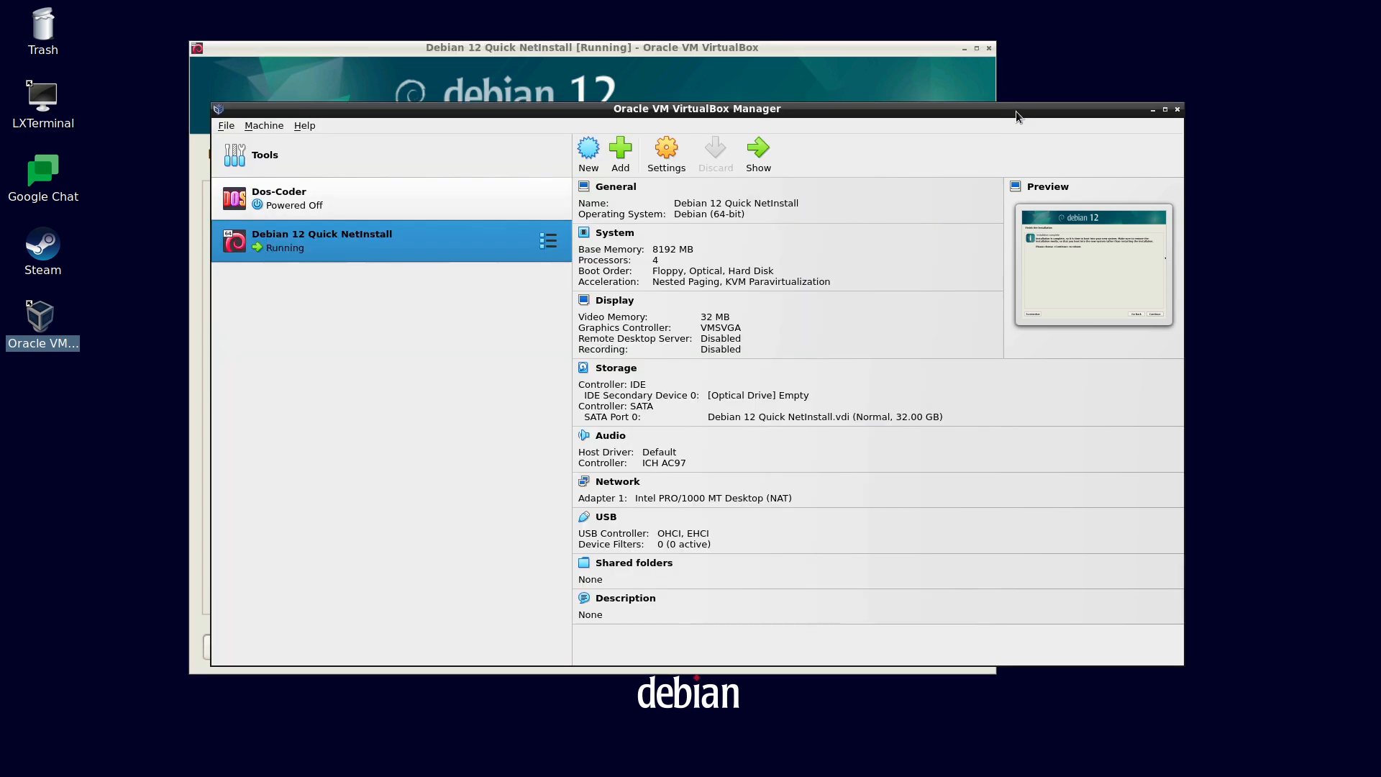
click(666, 151)
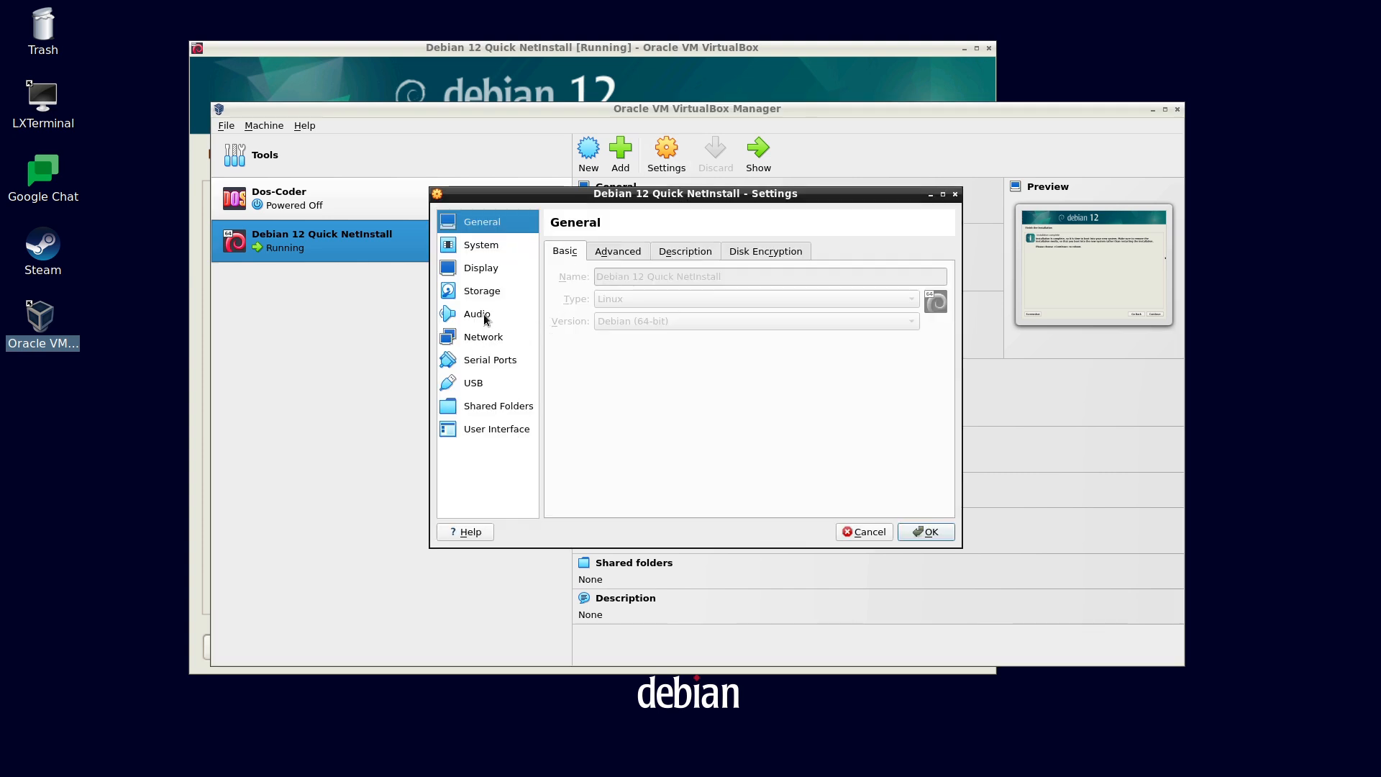
click(482, 291)
click(633, 286)
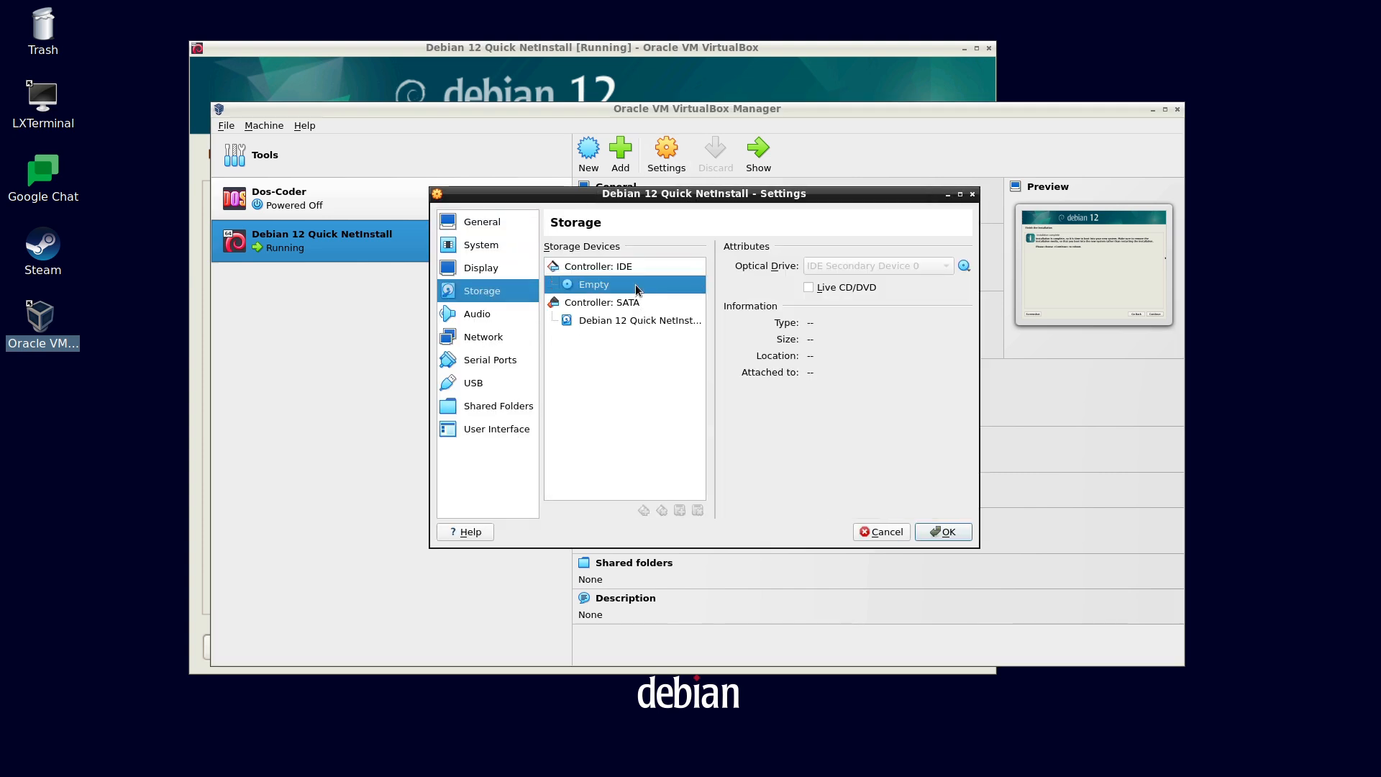
click(946, 532)
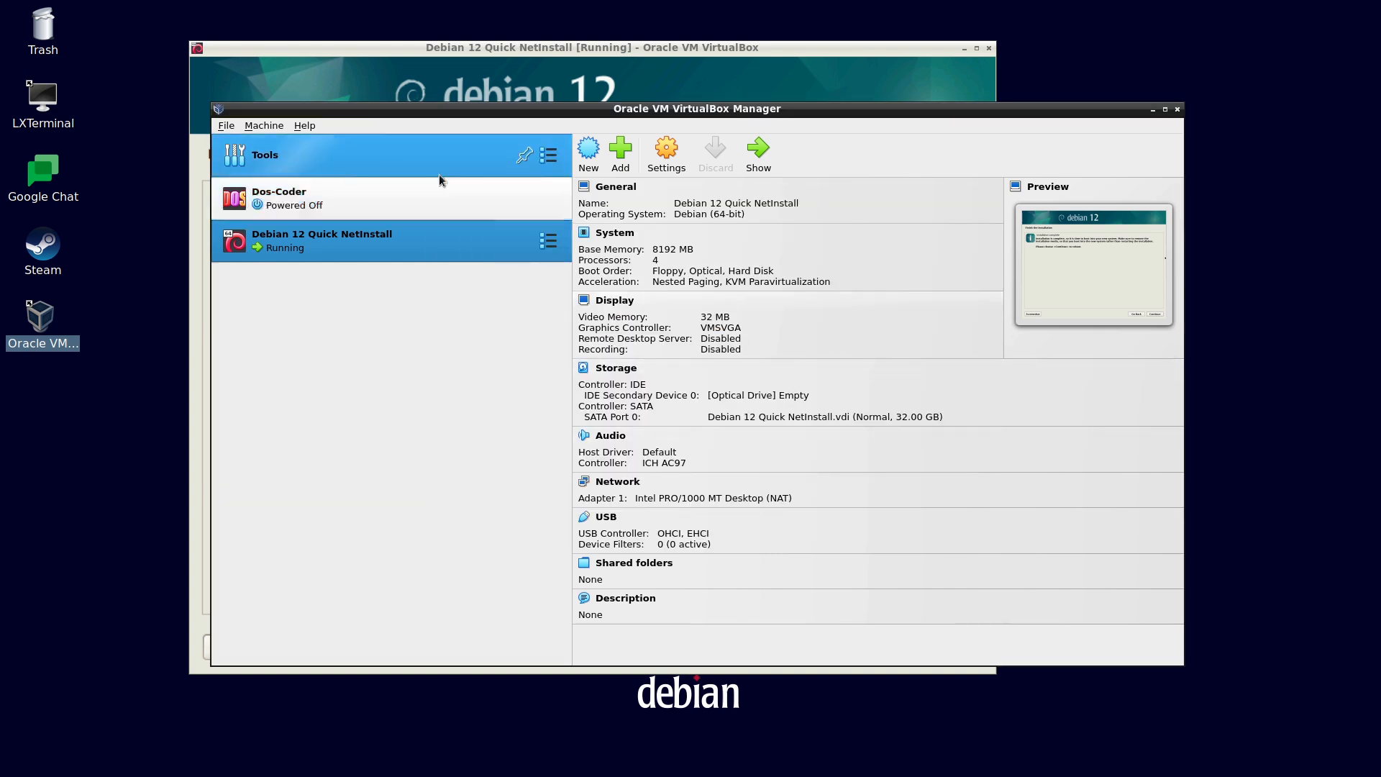
Step: Finish the installation by rebooting the virtual machine, and log in to the listed user account with the account password
click(642, 51)
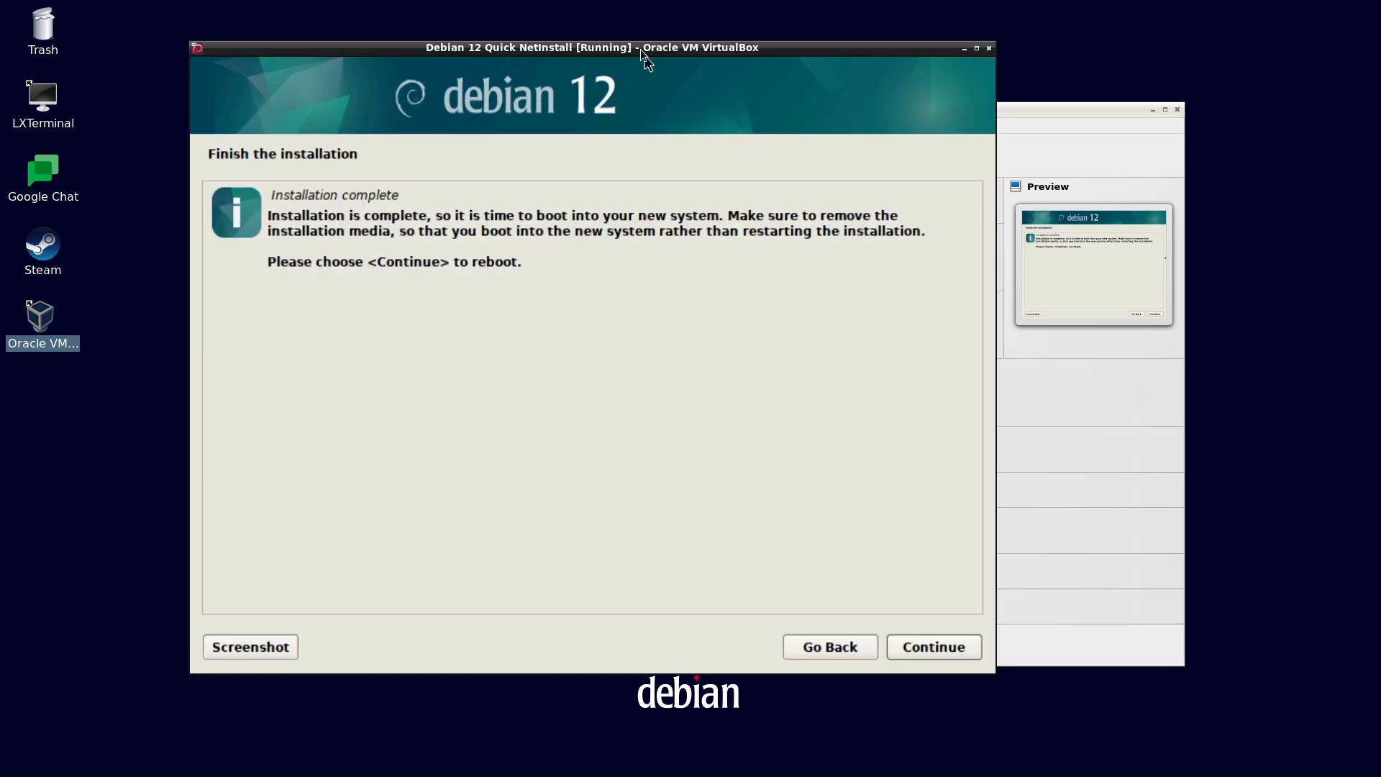
click(915, 645)
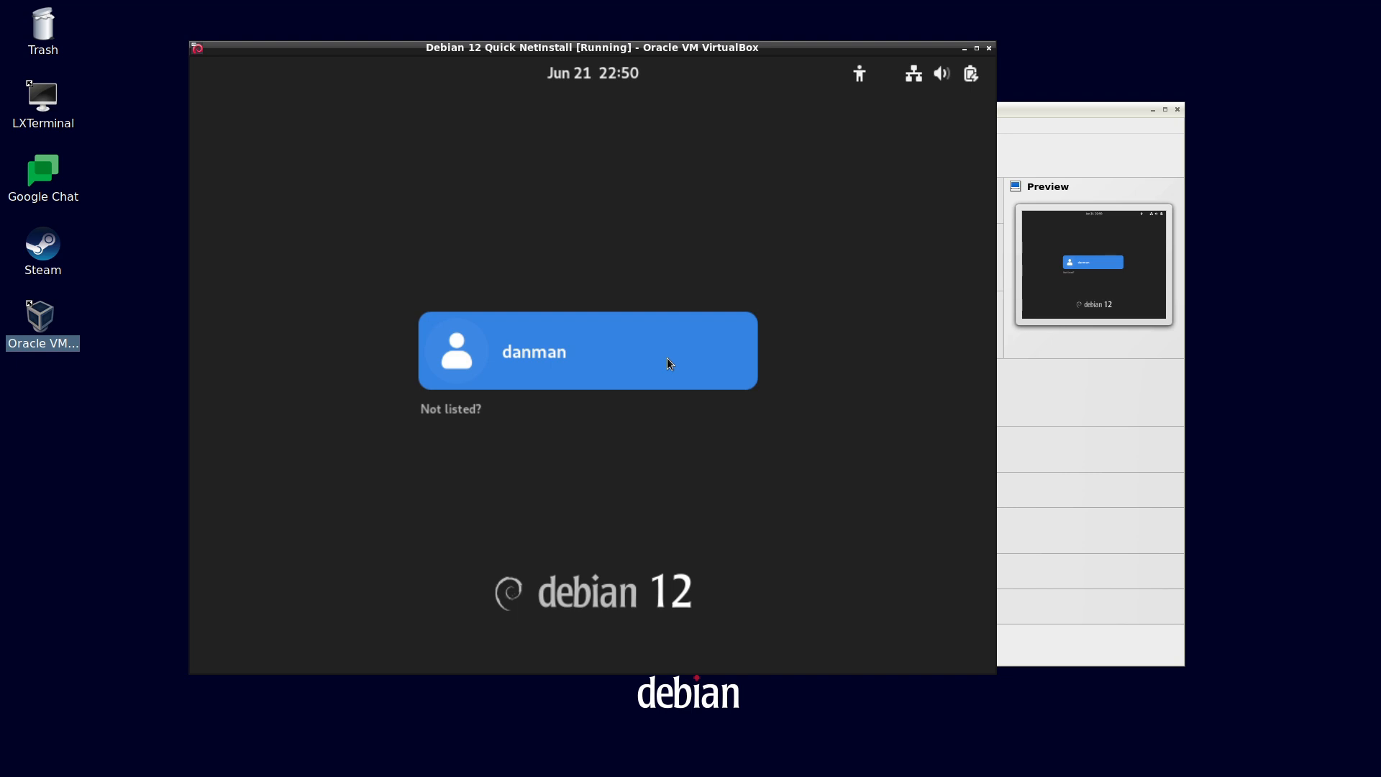
click(666, 363)
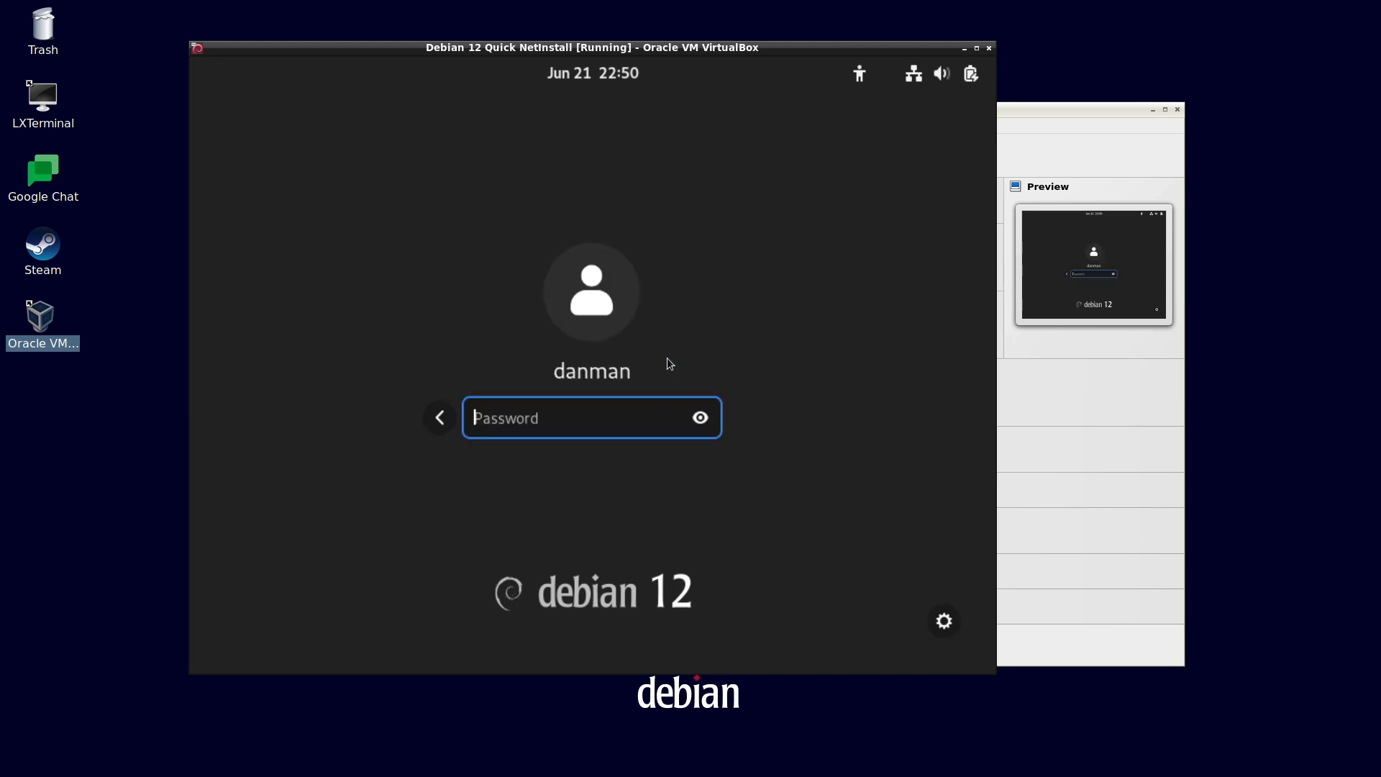
text(********)
key(Return)
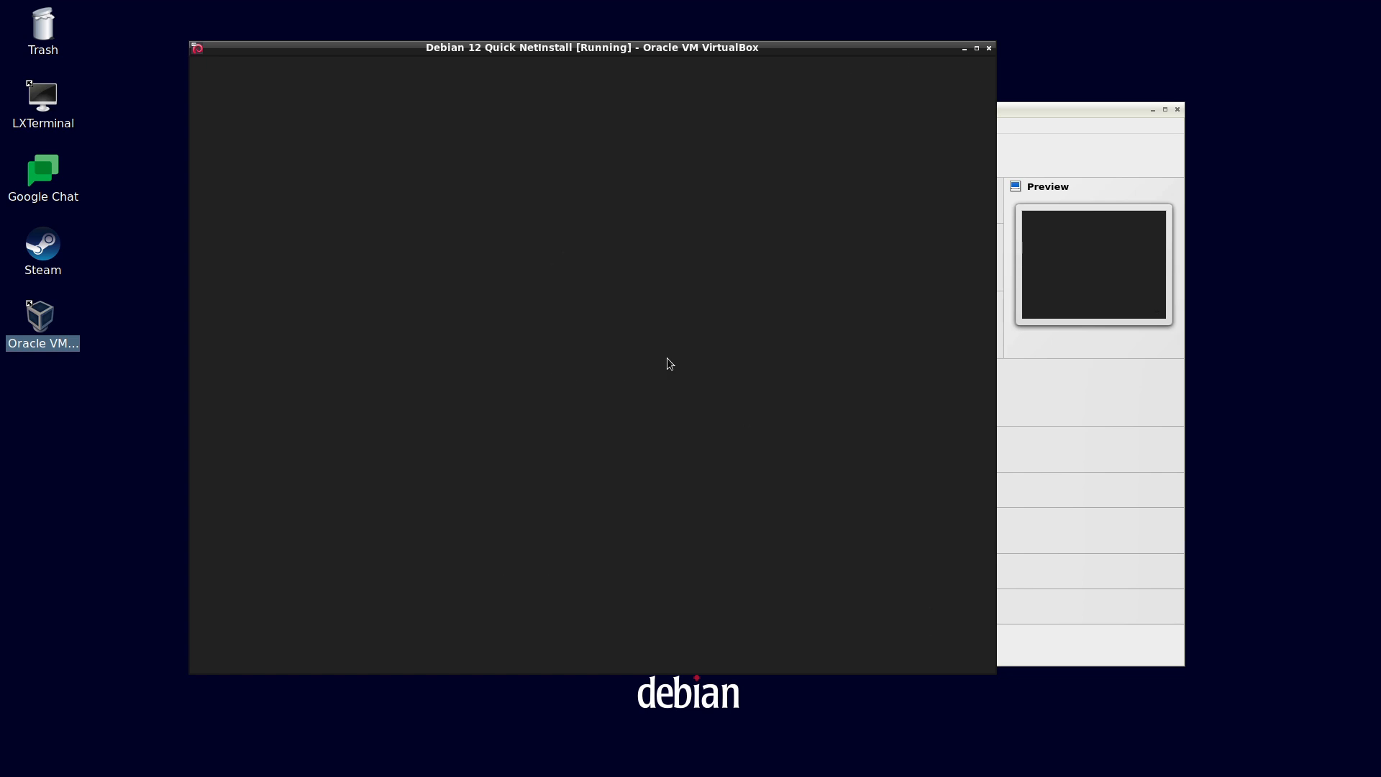